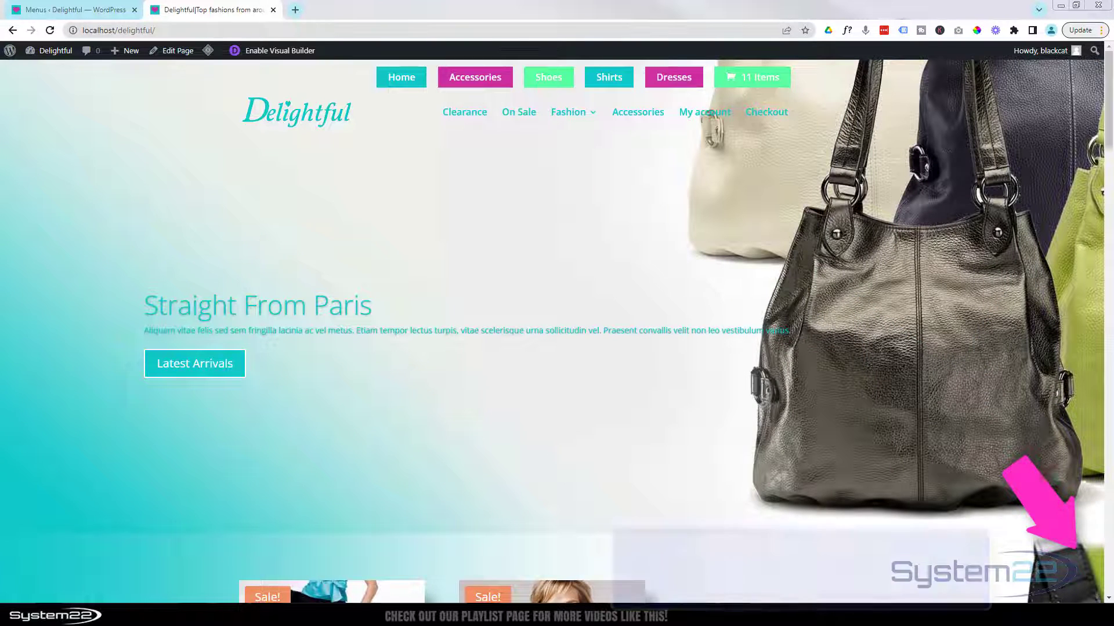
# Step: Look over the store's home page from the banner down to the Accessories section and return to the banner
pyautogui.scroll(-15, 1109, 121)
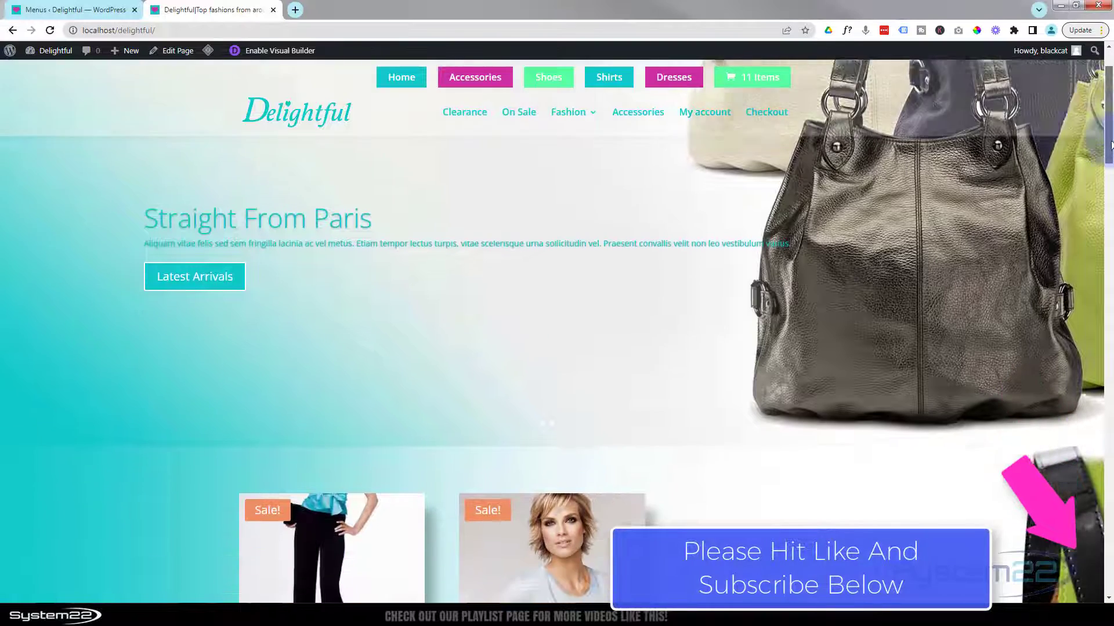
pyautogui.scroll(-12, 553, 369)
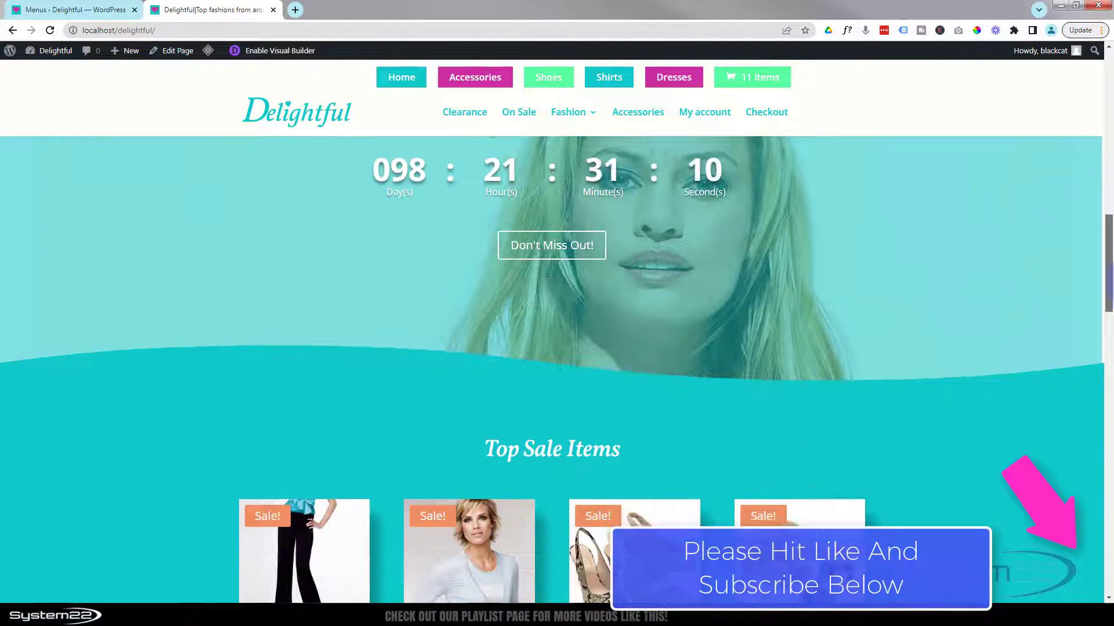
pyautogui.scroll(-6, 554, 369)
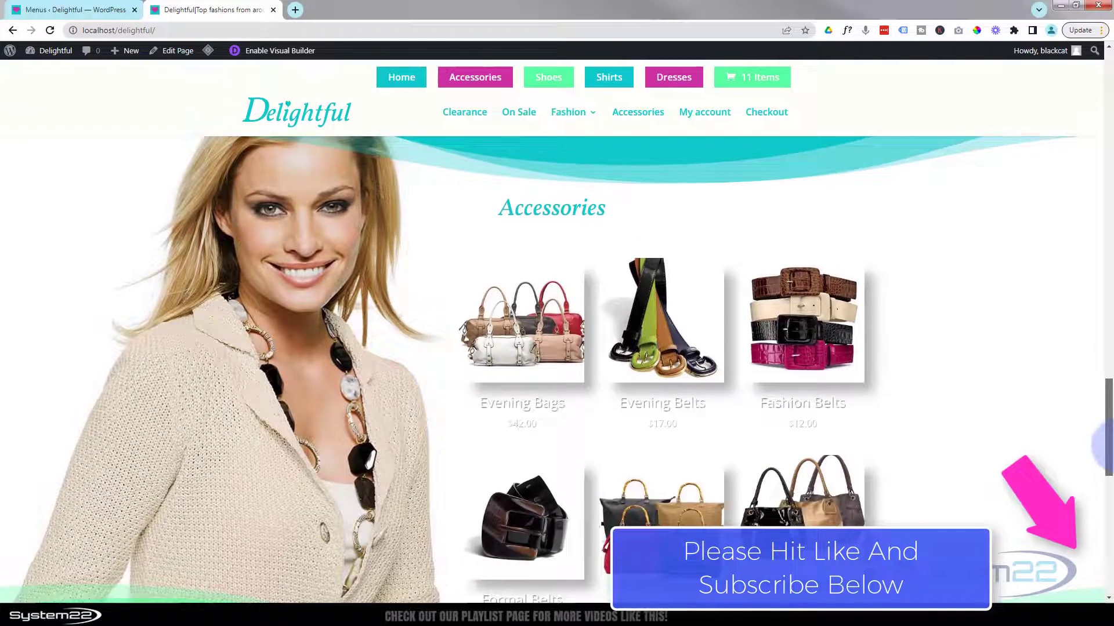
pyautogui.moveTo(1102, 447); pyautogui.dragTo(1080, 27)
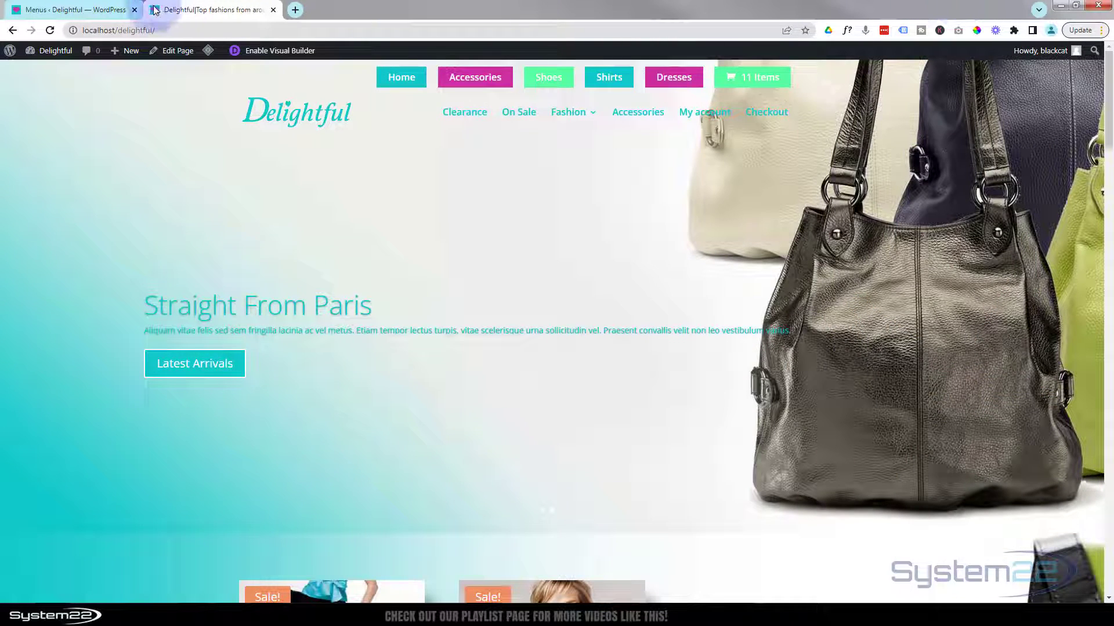
# Step: Open the product categories management page in the site's dashboard
pyautogui.moveTo(47, 63)
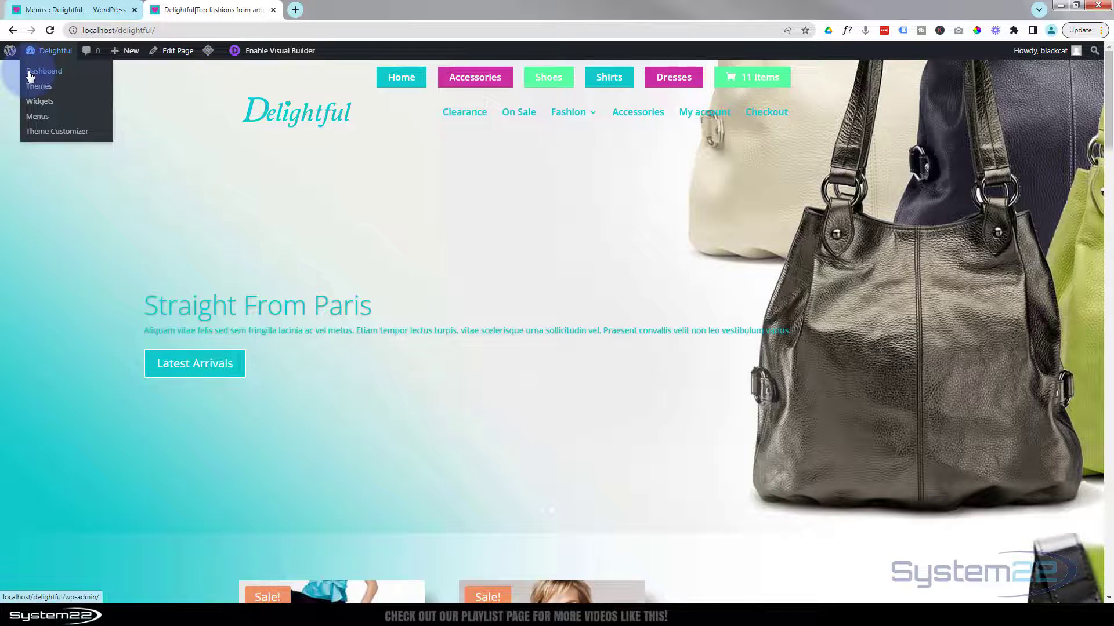
pyautogui.click(30, 76)
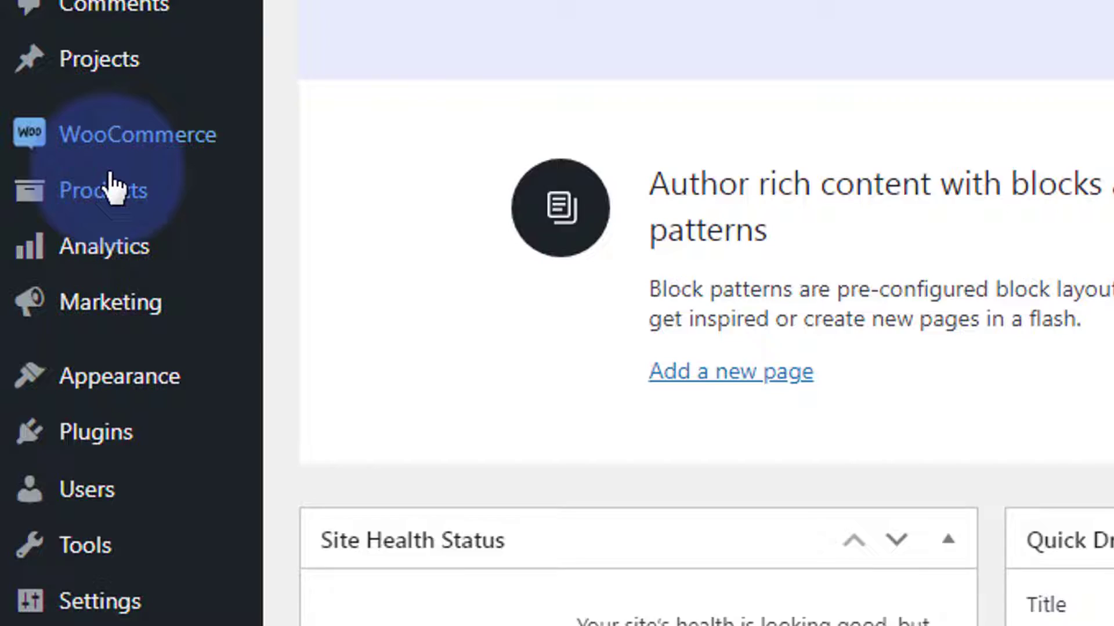
pyautogui.moveTo(104, 194)
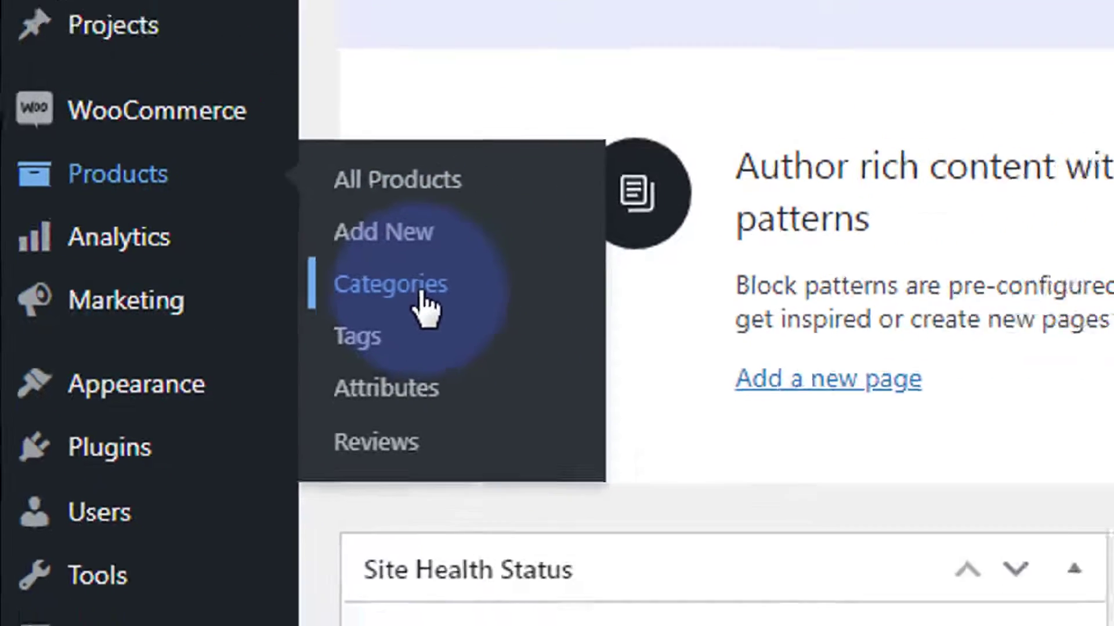
pyautogui.click(422, 295)
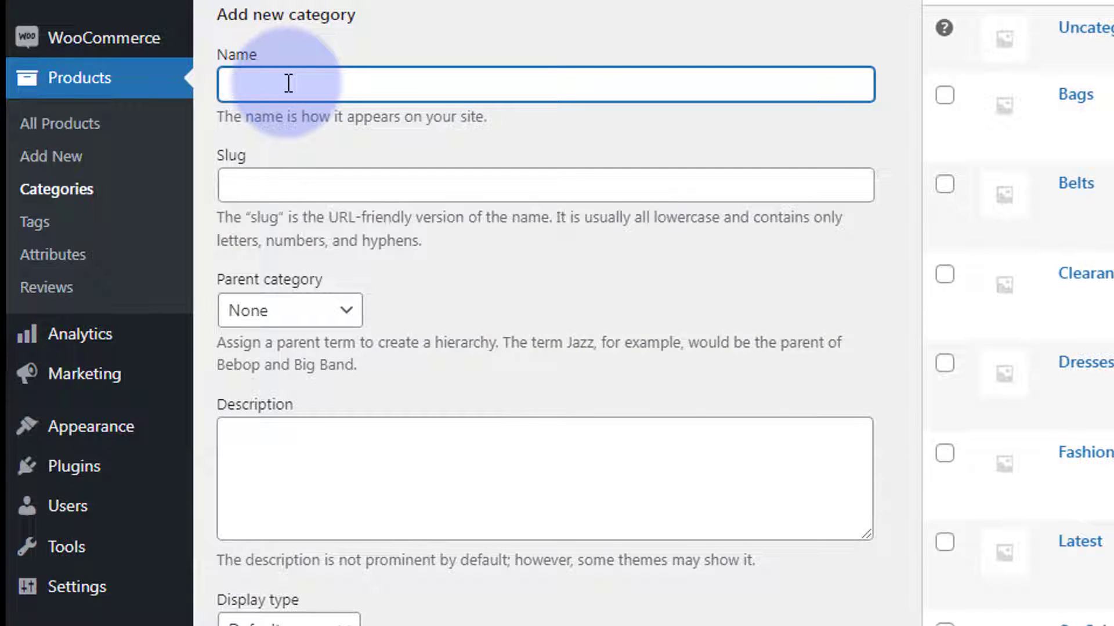
# Step: Add a new product category named Closeout with the slug closeout and no parent category
pyautogui.moveTo(288, 84); pyautogui.dragTo(212, 82)
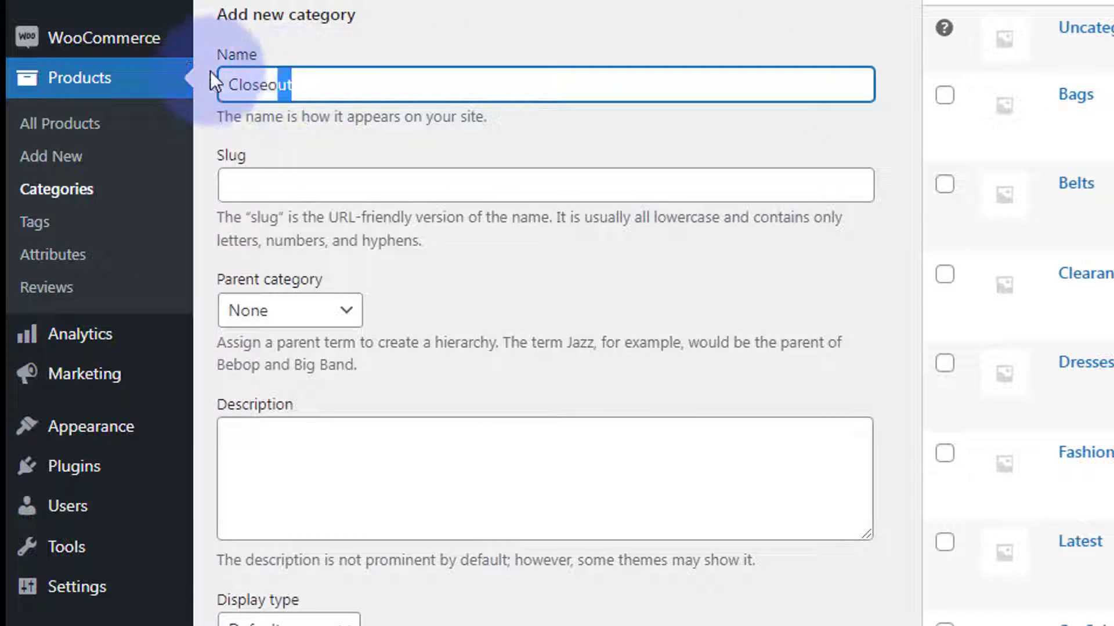
pyautogui.click(257, 186)
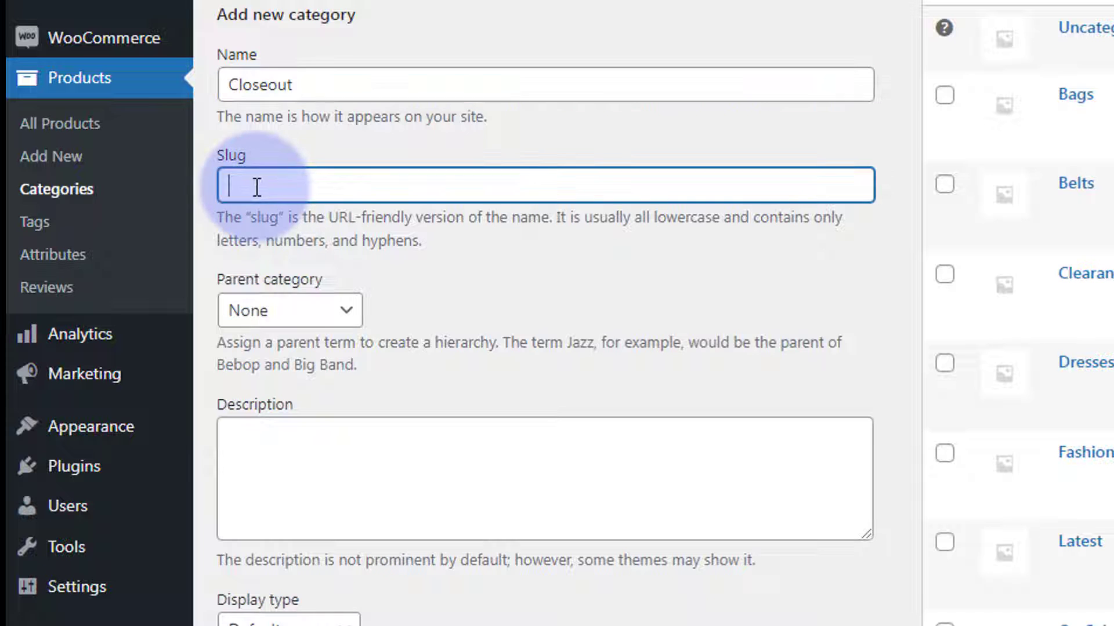
pyautogui.moveTo(226, 185); pyautogui.dragTo(239, 184)
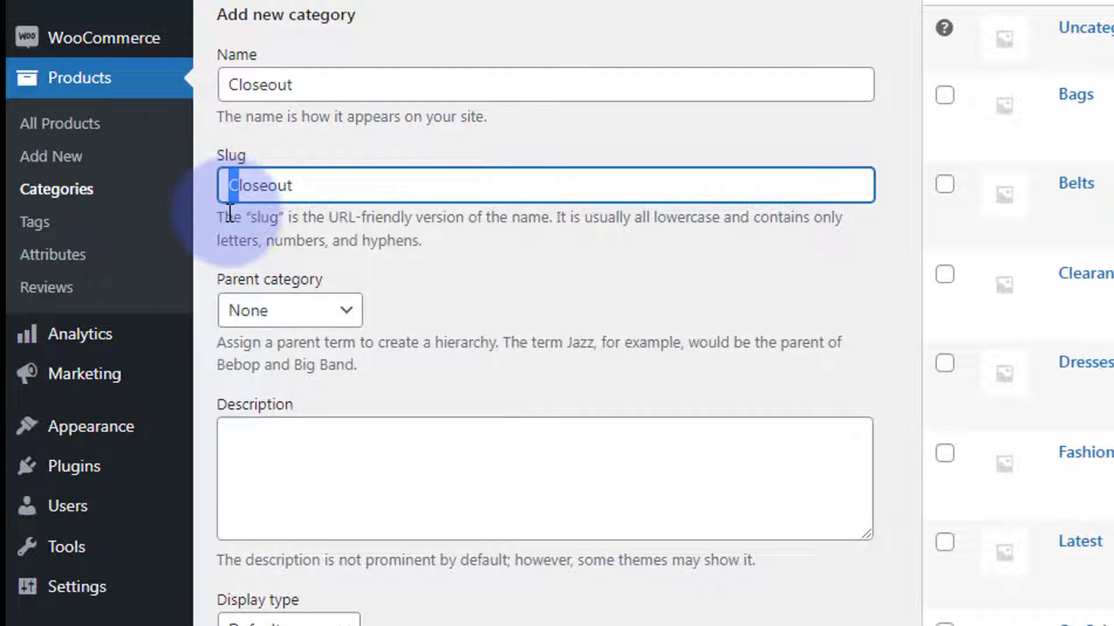
pyautogui.write('c')
pyautogui.click(472, 294)
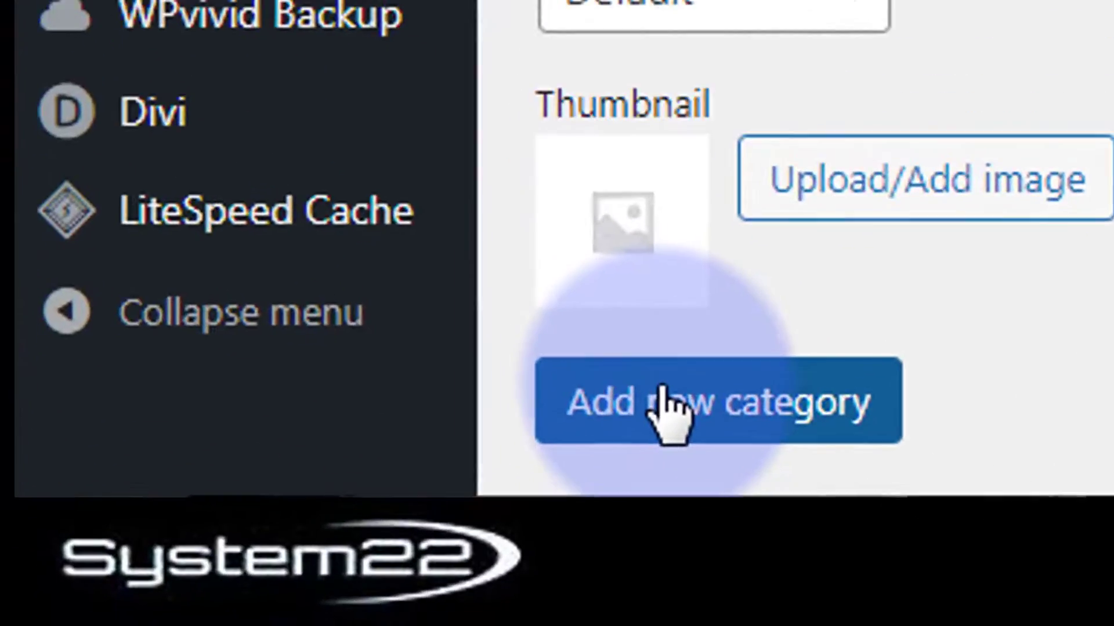
pyautogui.click(742, 408)
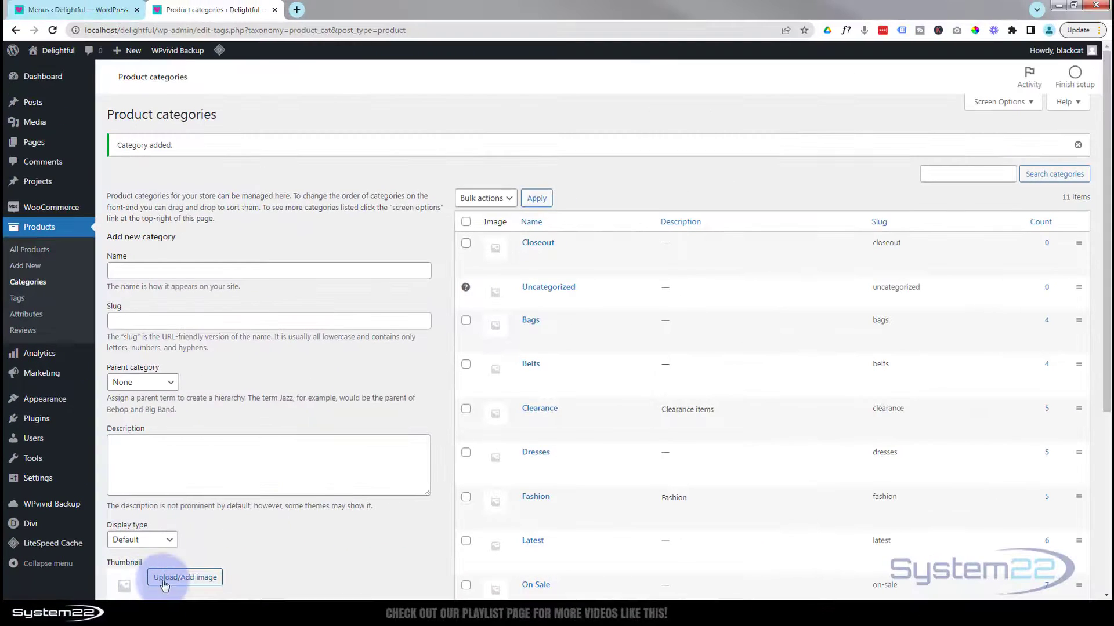
# Step: Quick-edit Office Pants in the full product list to add it to the Closeout category
pyautogui.moveTo(535, 241)
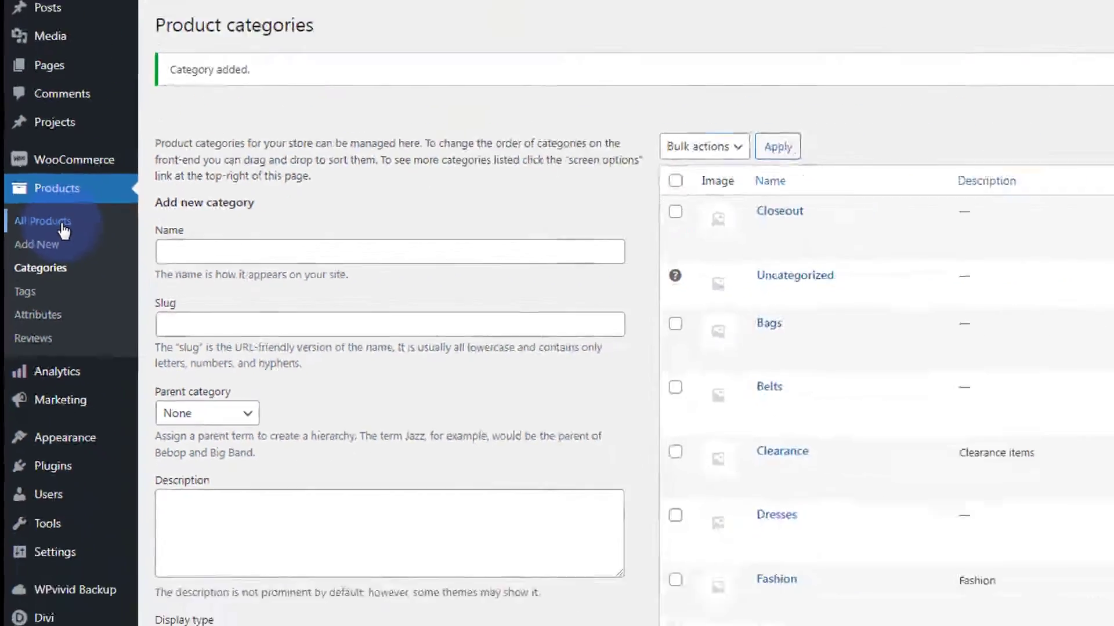
pyautogui.click(120, 144)
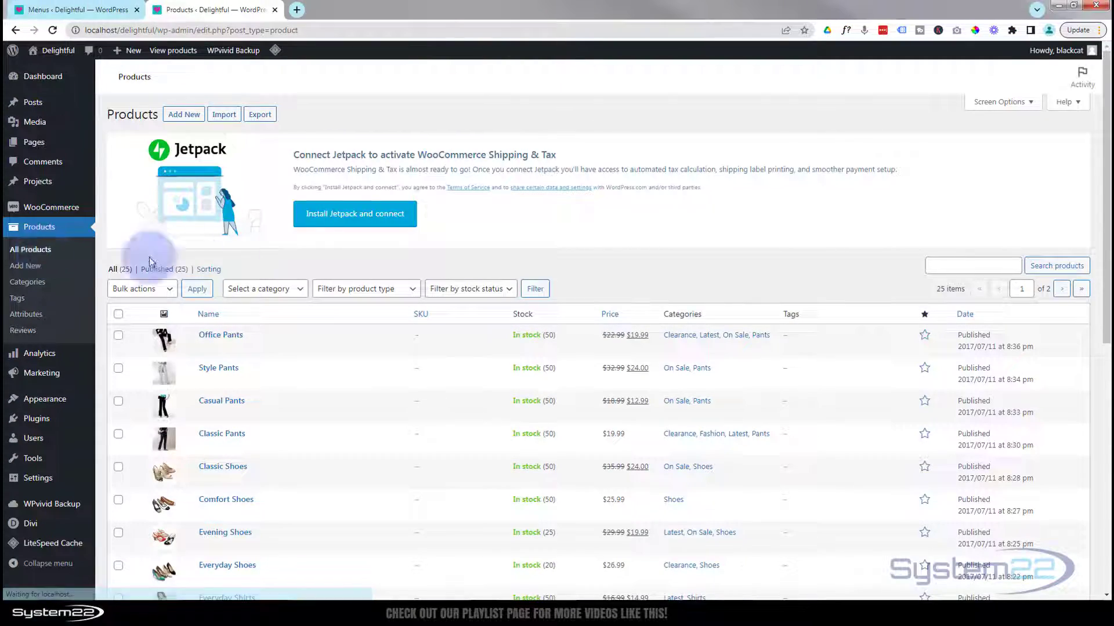
pyautogui.scroll(-1, 395, 334)
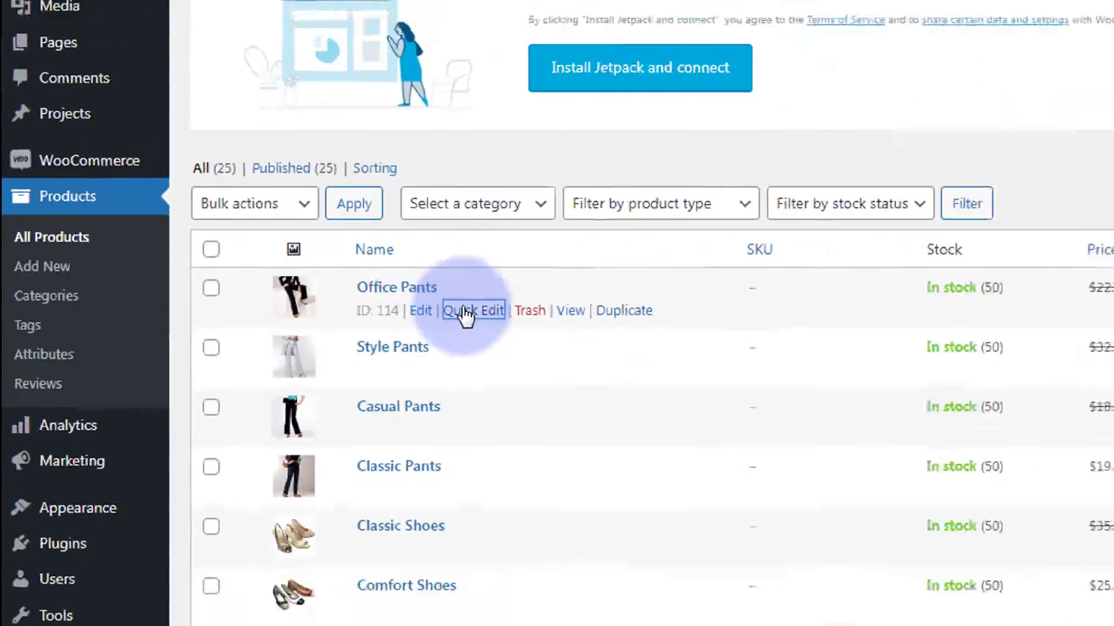
pyautogui.click(537, 320)
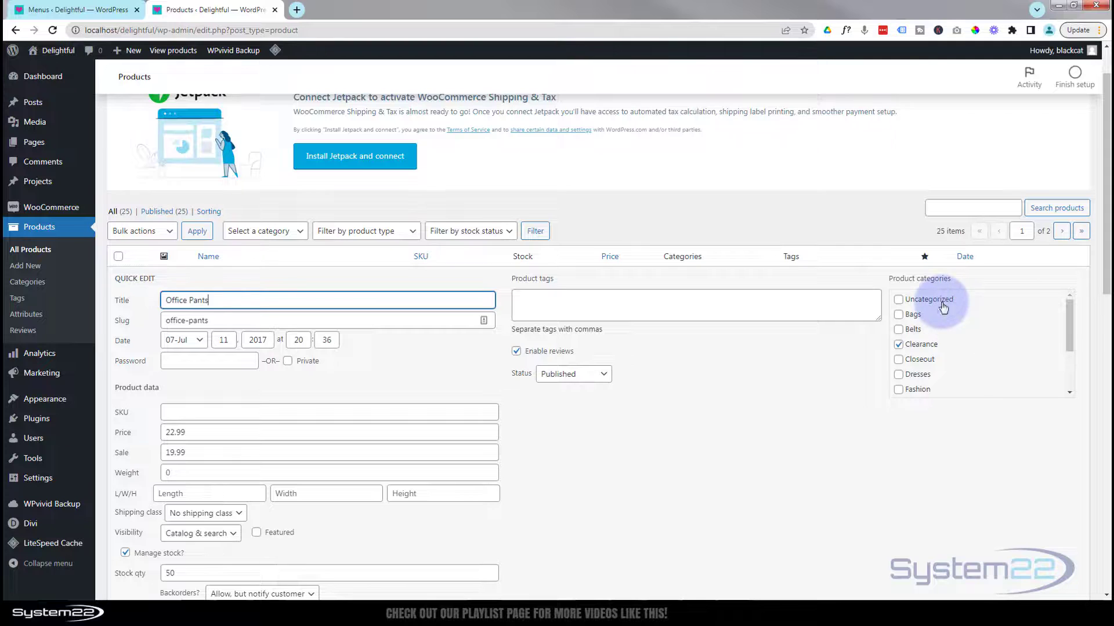
pyautogui.scroll(-2, 815, 444)
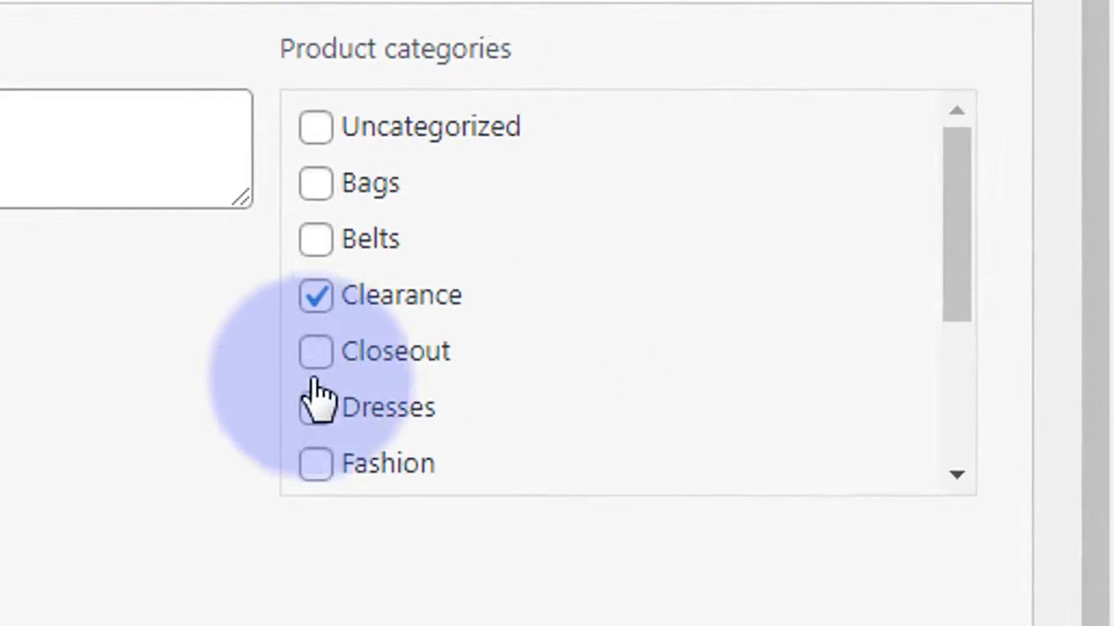
pyautogui.click(605, 298)
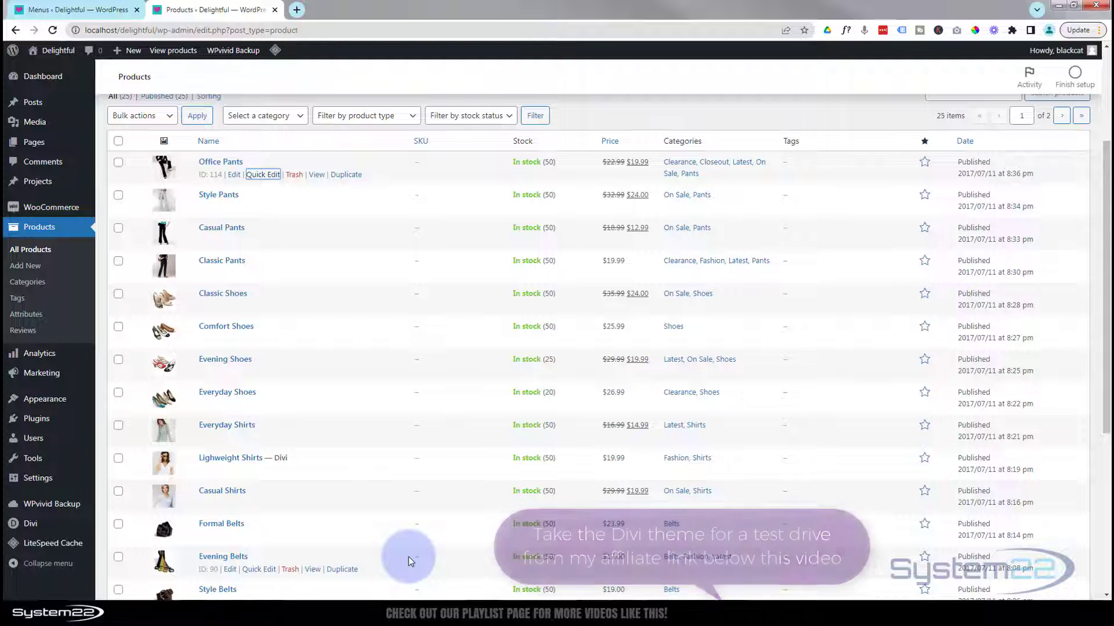
pyautogui.scroll(1, 408, 557)
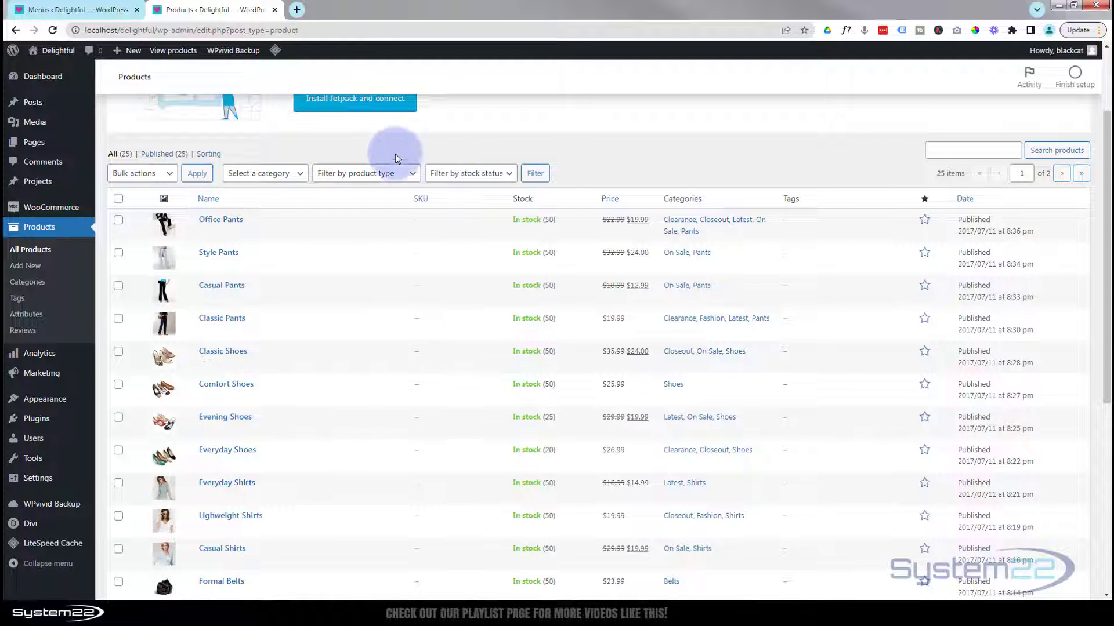
# Step: Open the editor for the site's navigation menus
pyautogui.moveTo(51, 196)
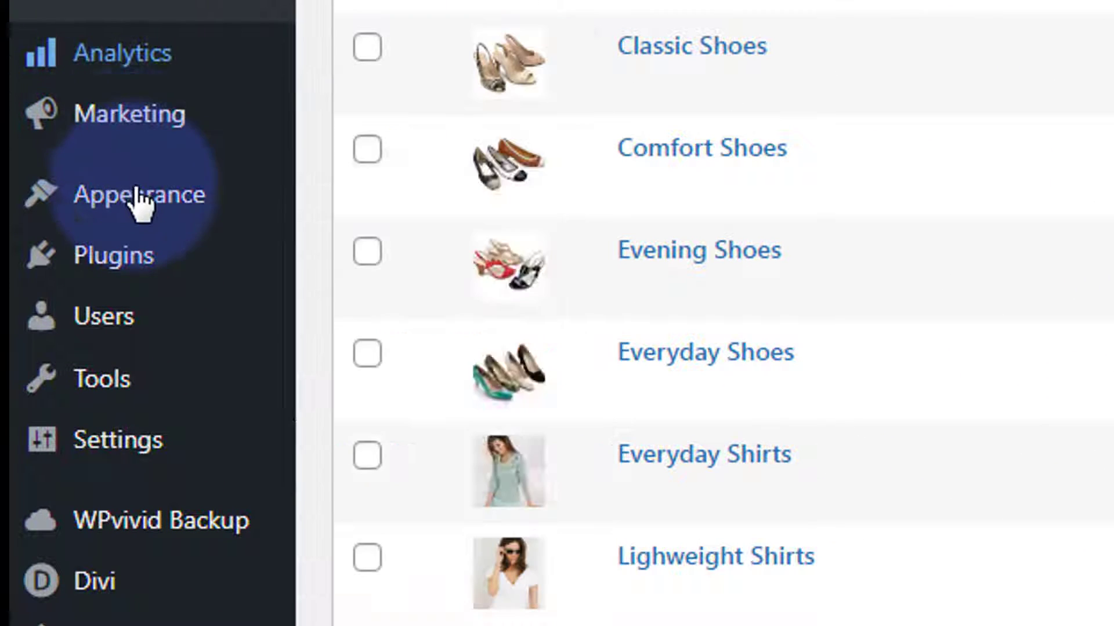
pyautogui.moveTo(139, 205)
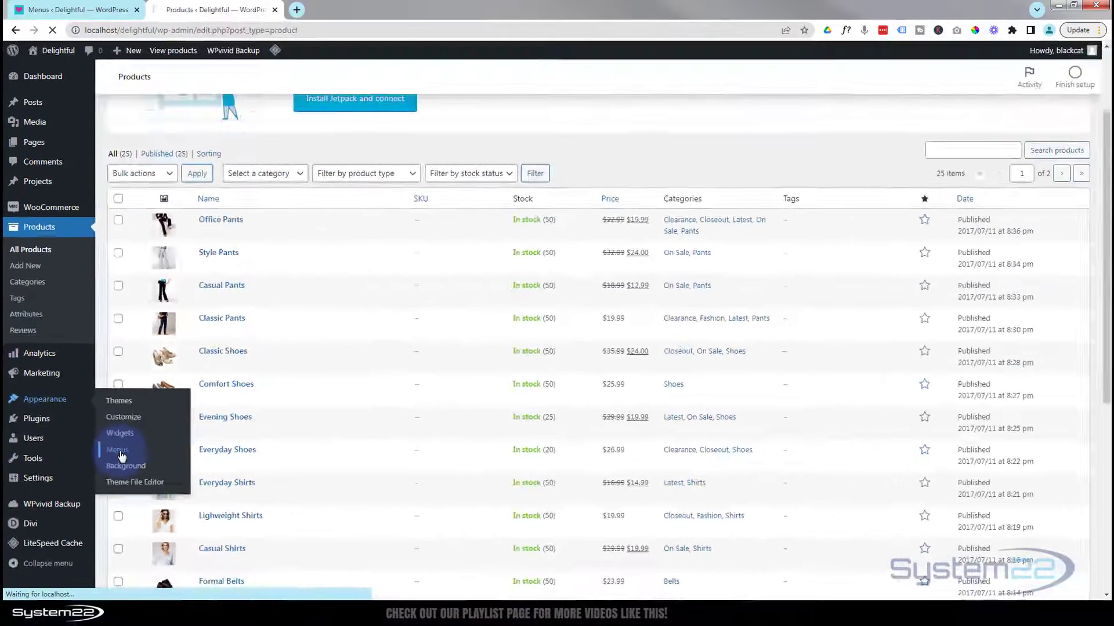
pyautogui.click(374, 362)
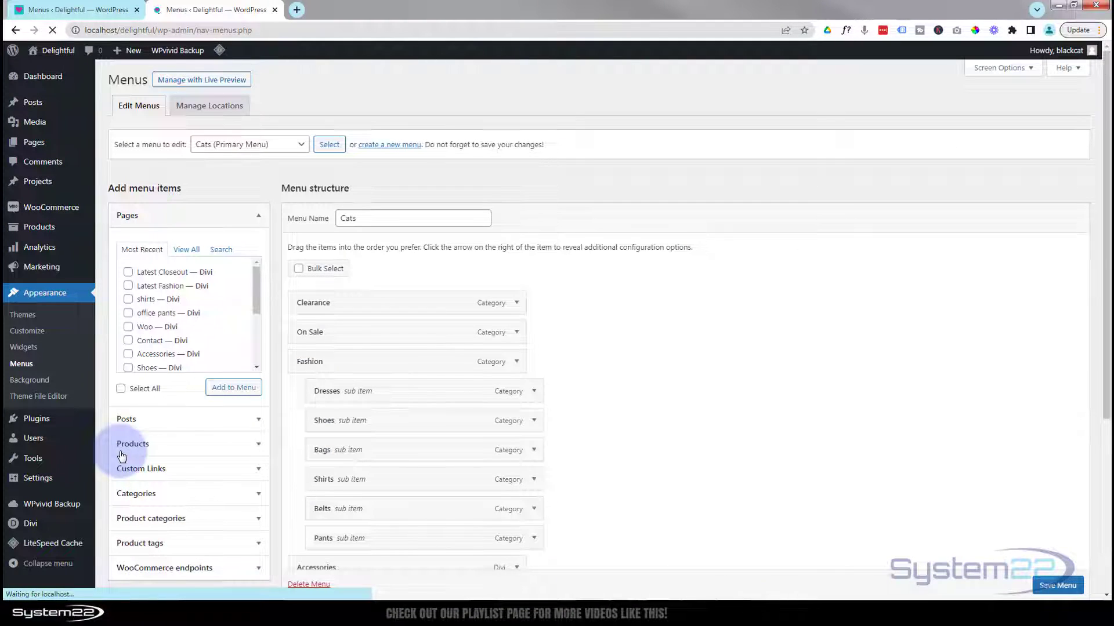
# Step: Check the screen options for the Product categories element and add the Closeout product category to the Cats menu
pyautogui.scroll(-2, 674, 352)
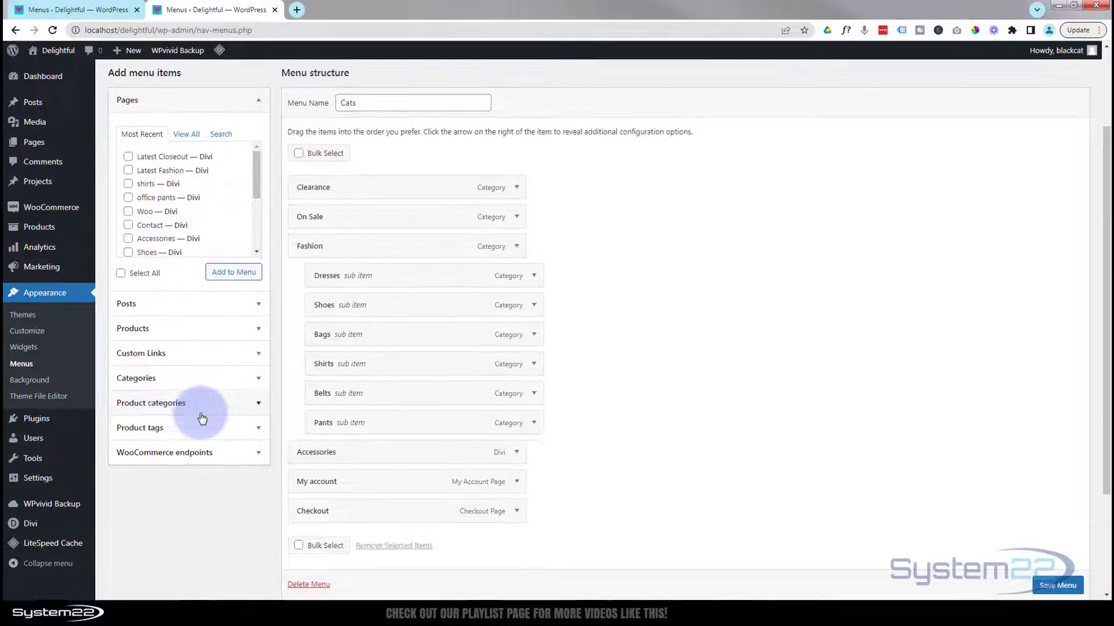
pyautogui.scroll(1, 273, 419)
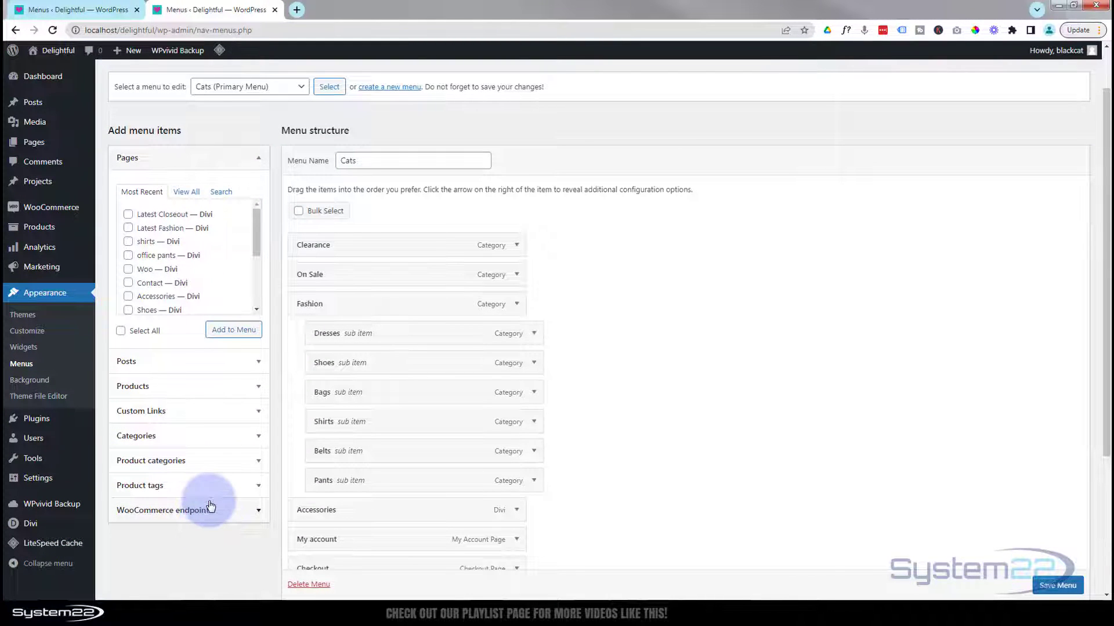
pyautogui.scroll(1, 216, 482)
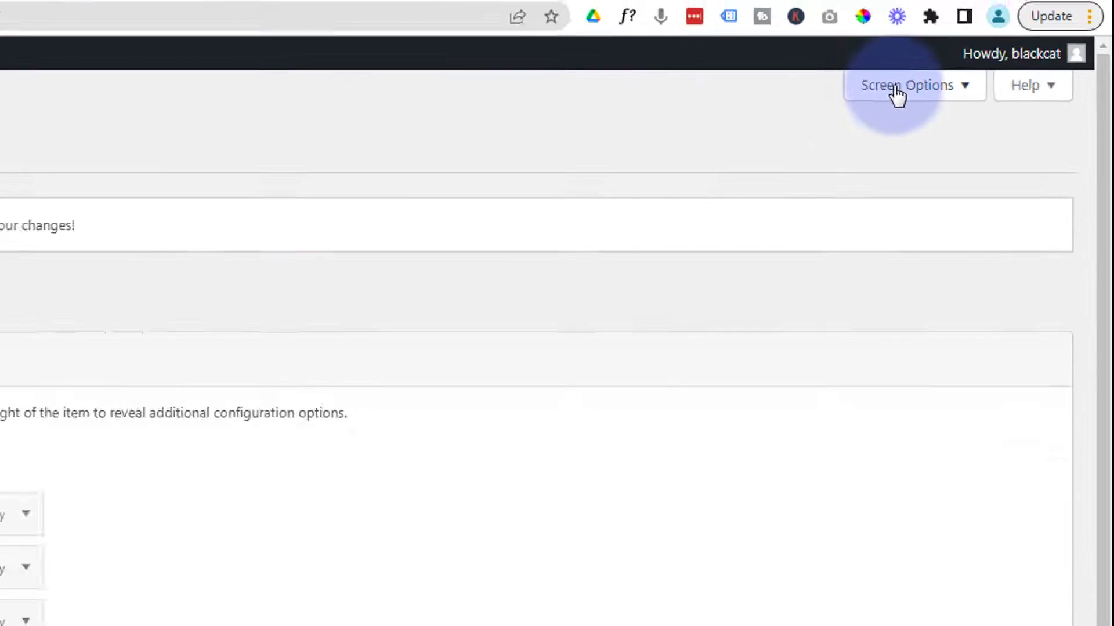
pyautogui.click(806, 110)
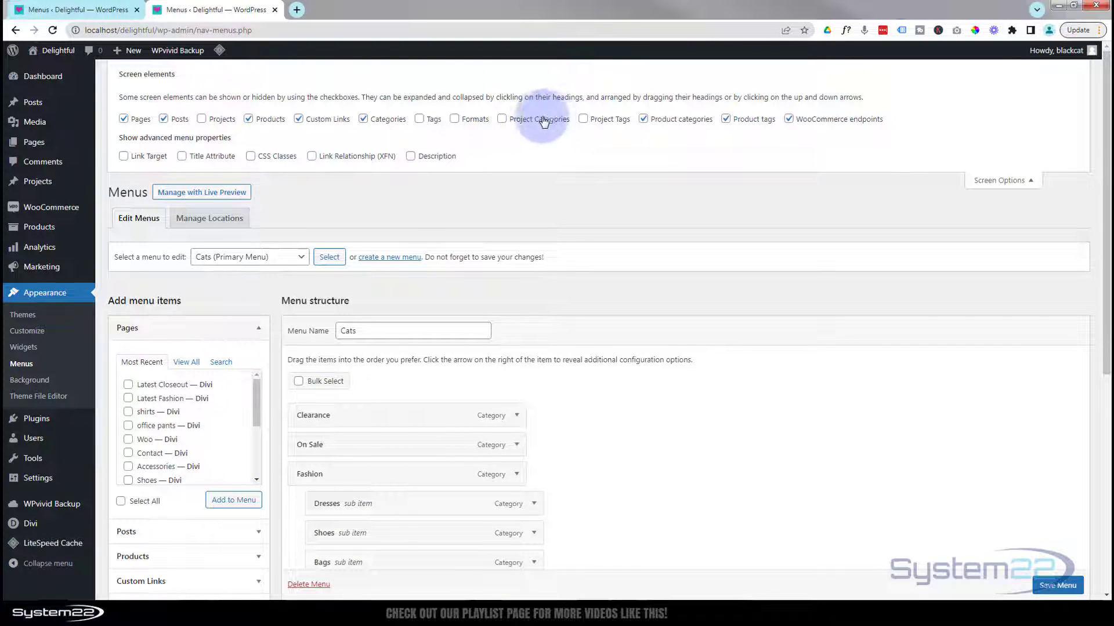
pyautogui.click(1002, 182)
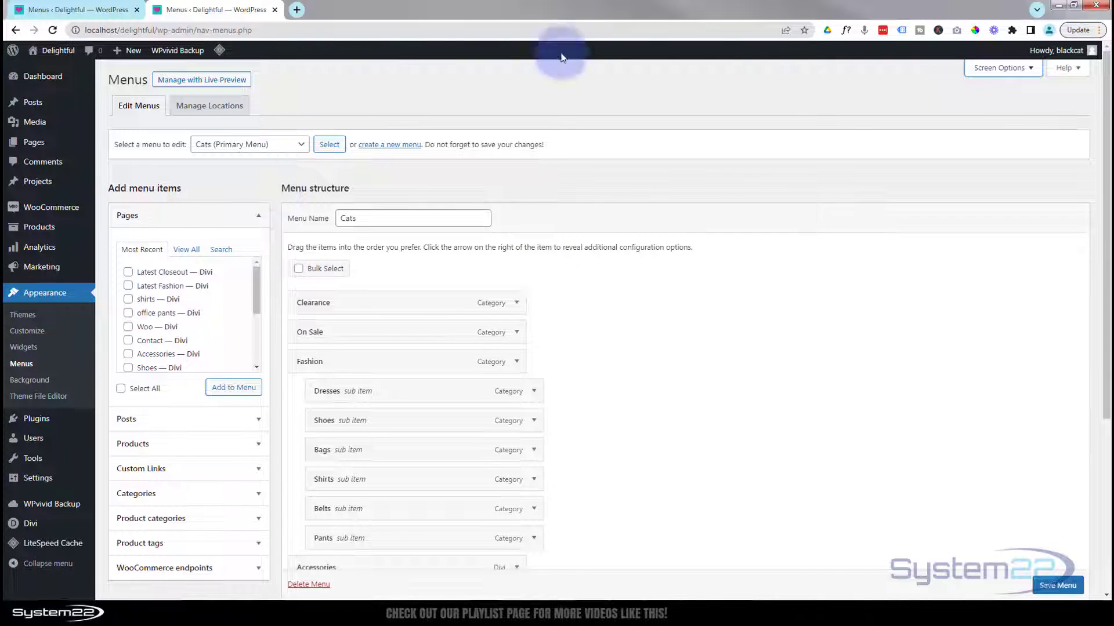
pyautogui.scroll(-2, 510, 127)
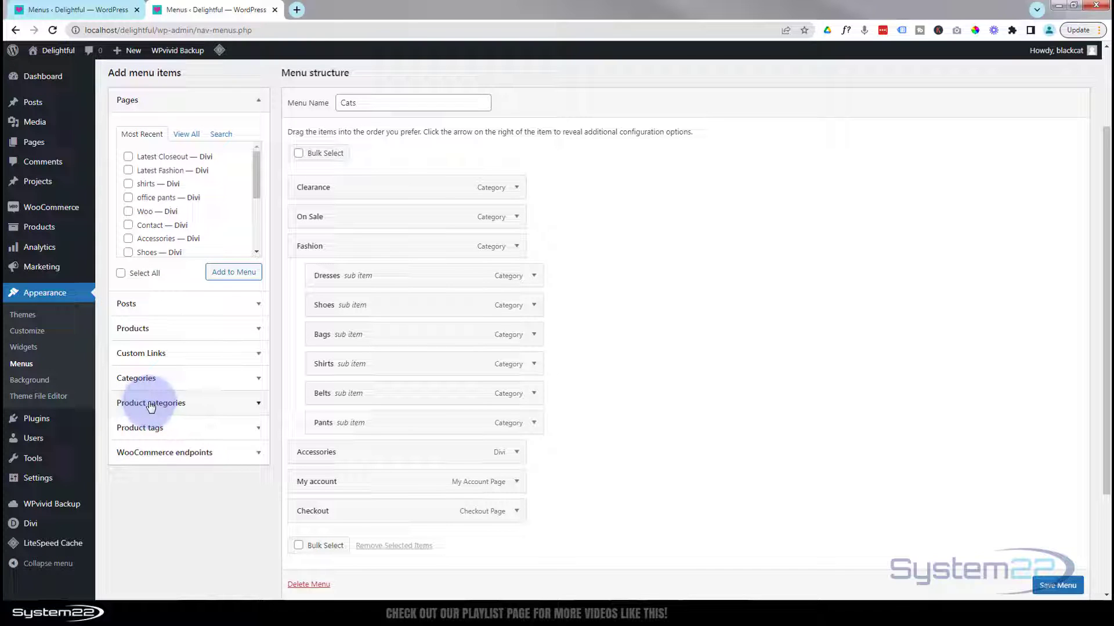
pyautogui.click(259, 406)
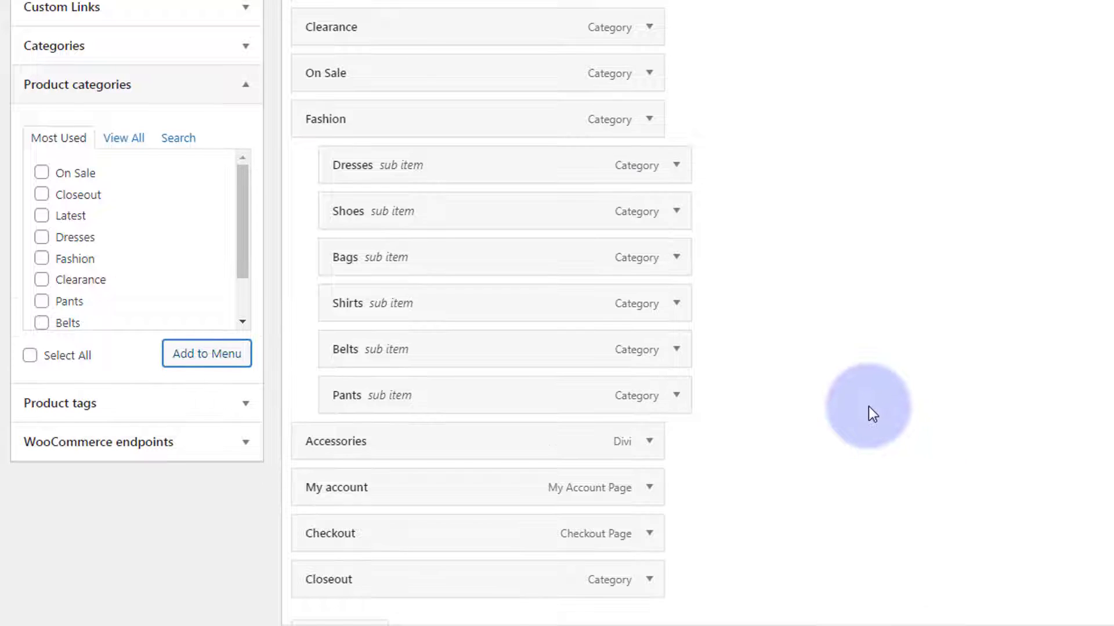
# Step: Place Closeout as a sub item under Clearance in the Cats menu and save the menu
pyautogui.scroll(-3, 868, 406)
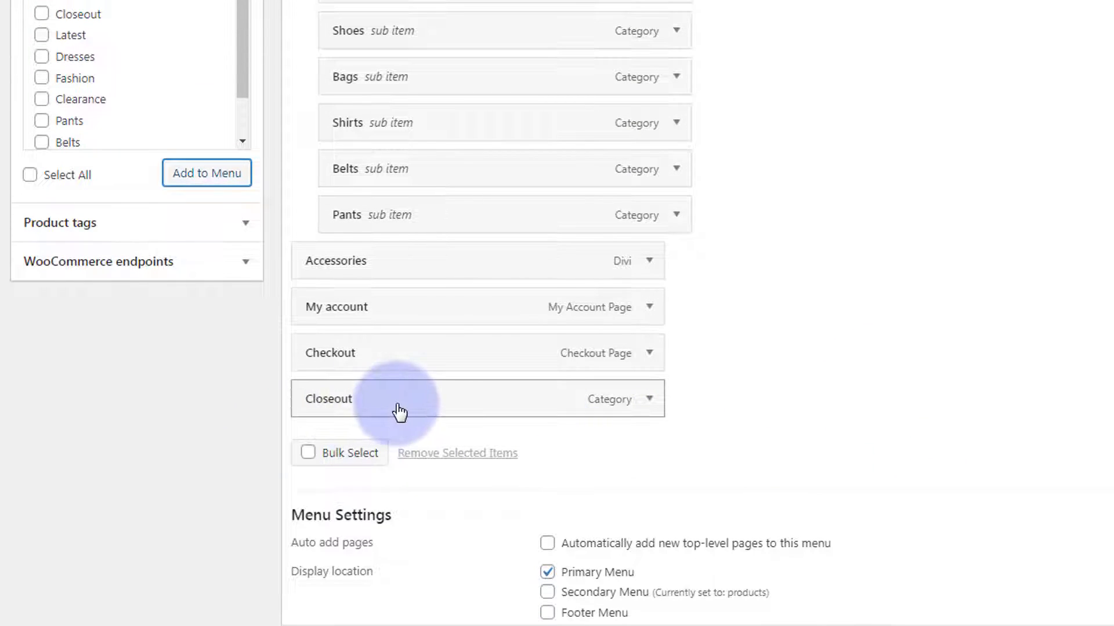
pyautogui.moveTo(492, 395); pyautogui.dragTo(521, 242)
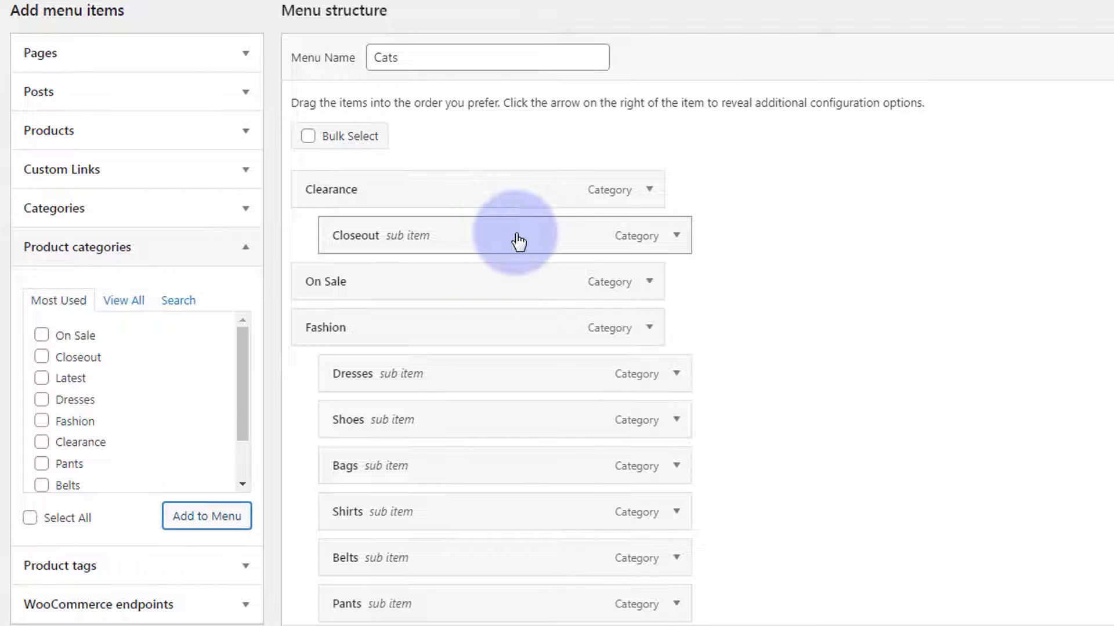
pyautogui.moveTo(518, 241); pyautogui.dragTo(491, 242)
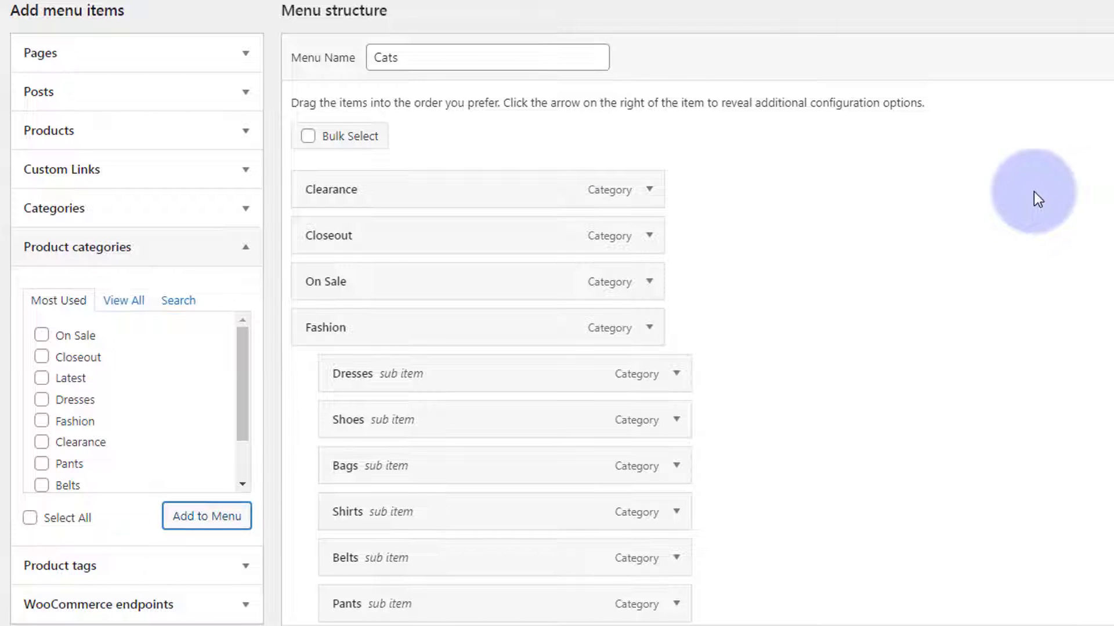
pyautogui.moveTo(451, 248); pyautogui.dragTo(488, 246)
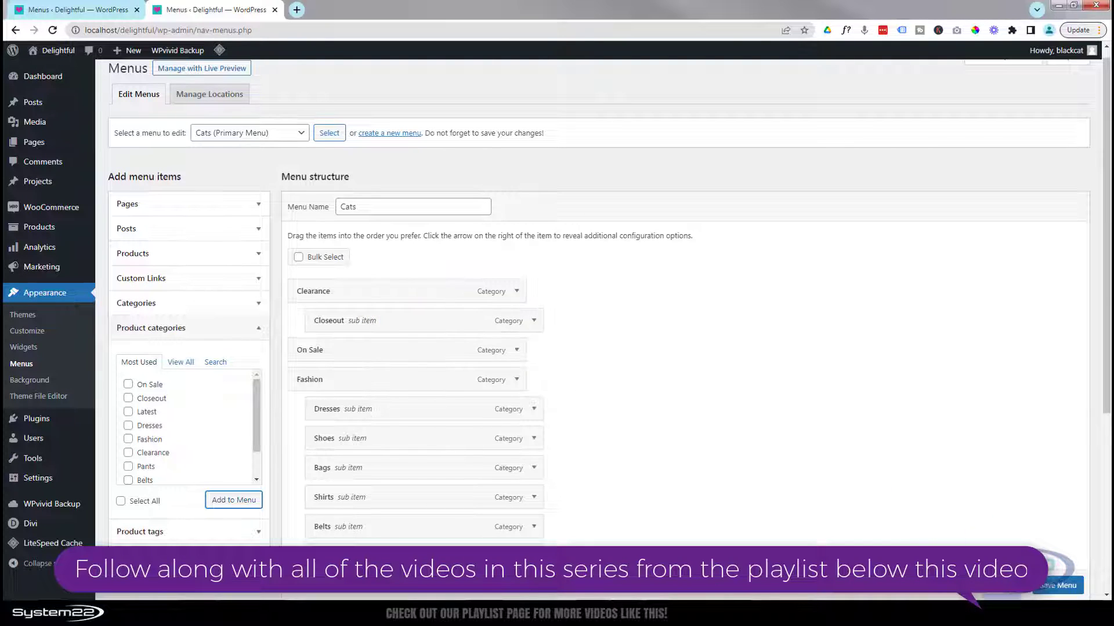
pyautogui.click(1059, 587)
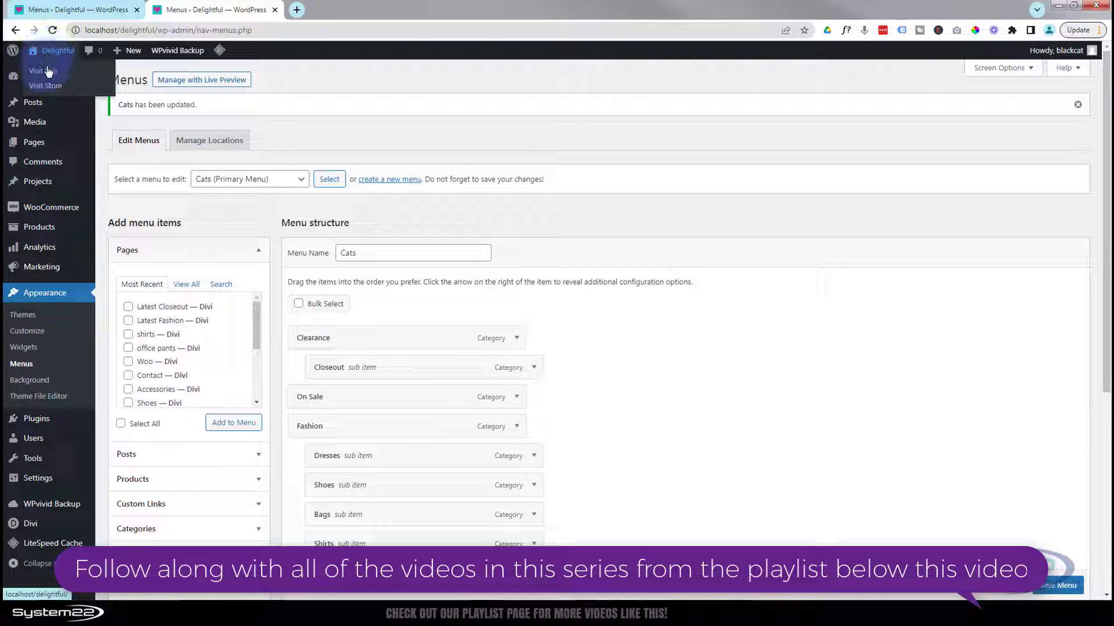
# Step: Open the storefront in a new tab and review the products on the Closeout category page beneath Clearance
pyautogui.middleClick(49, 71)
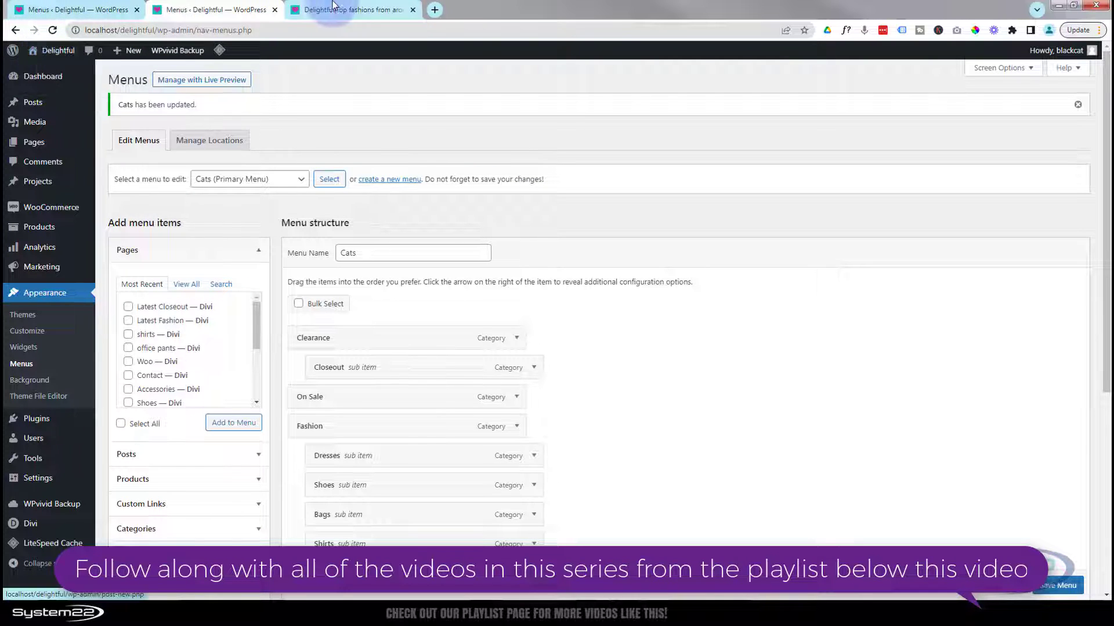
pyautogui.click(342, 9)
pyautogui.moveTo(475, 113)
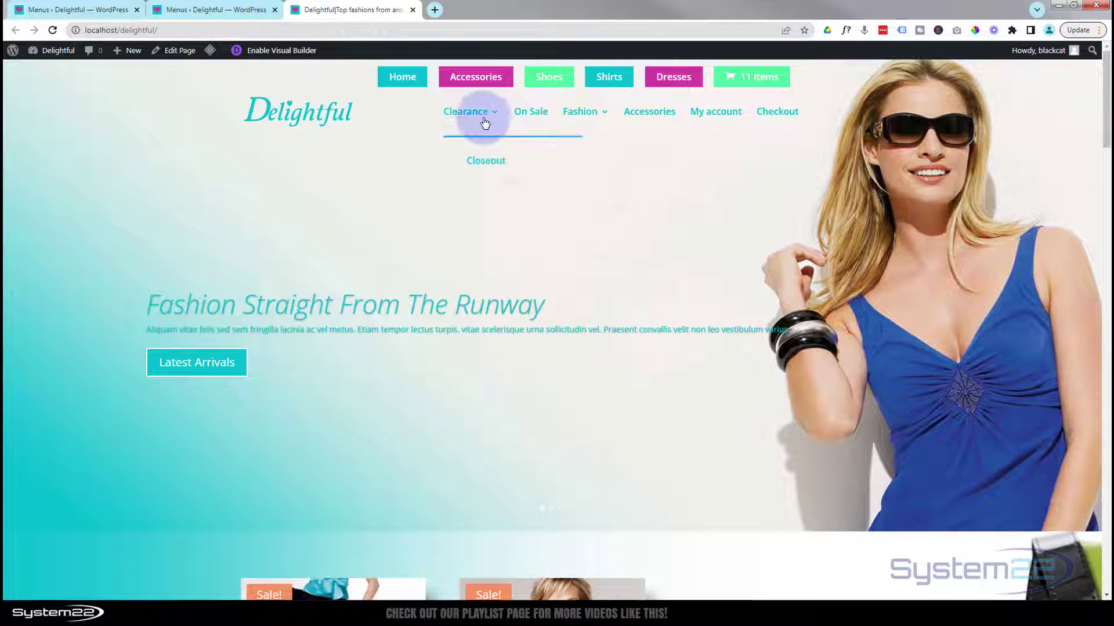
pyautogui.click(485, 165)
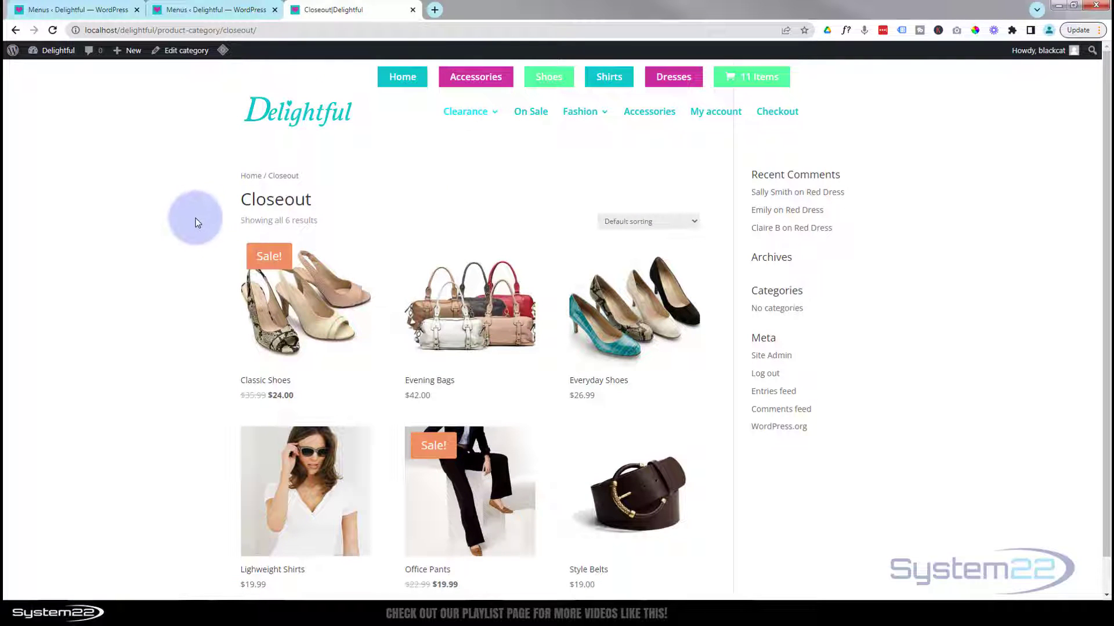
pyautogui.scroll(-1, 174, 245)
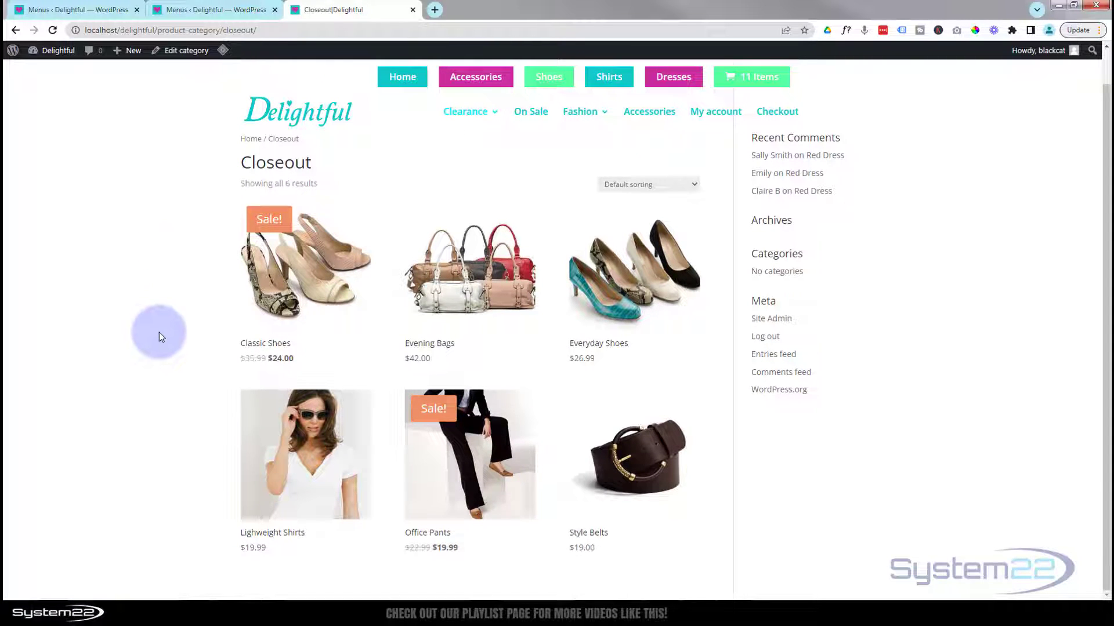
pyautogui.scroll(1, 161, 336)
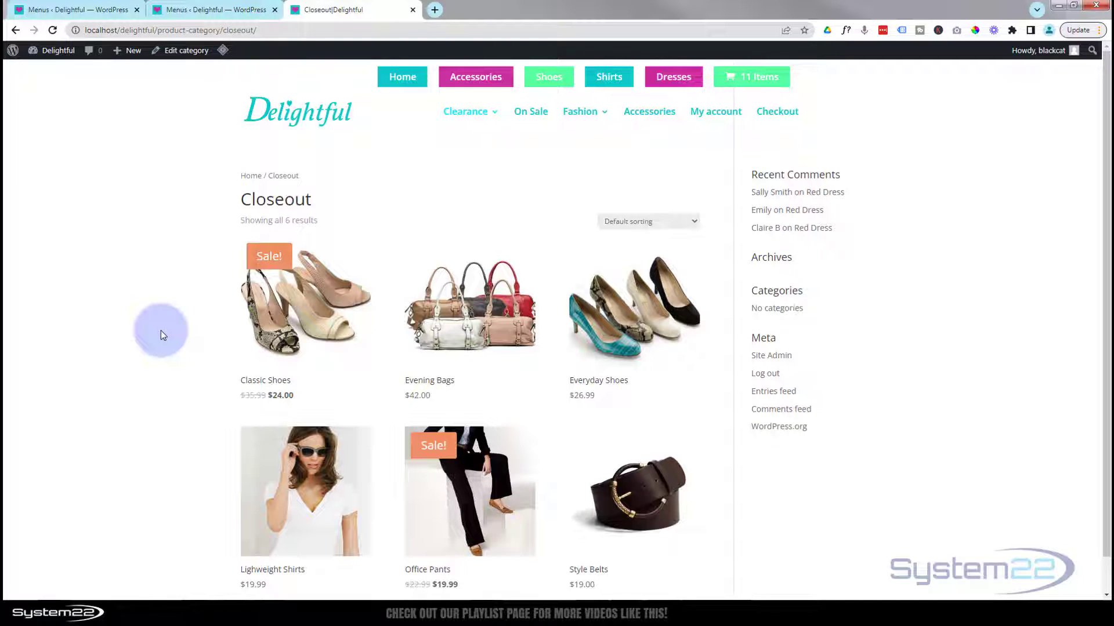
pyautogui.scroll(-1, 161, 331)
pyautogui.scroll(1, 163, 332)
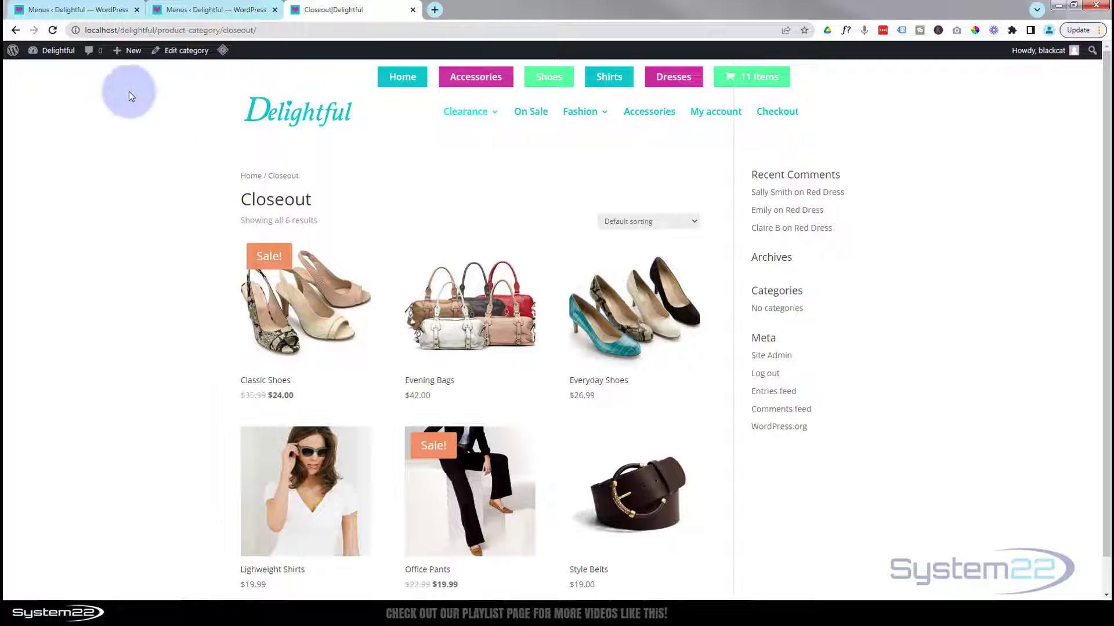
# Step: Create a new page titled "Closeout items" and open it in the Divi Builder
pyautogui.moveTo(138, 56)
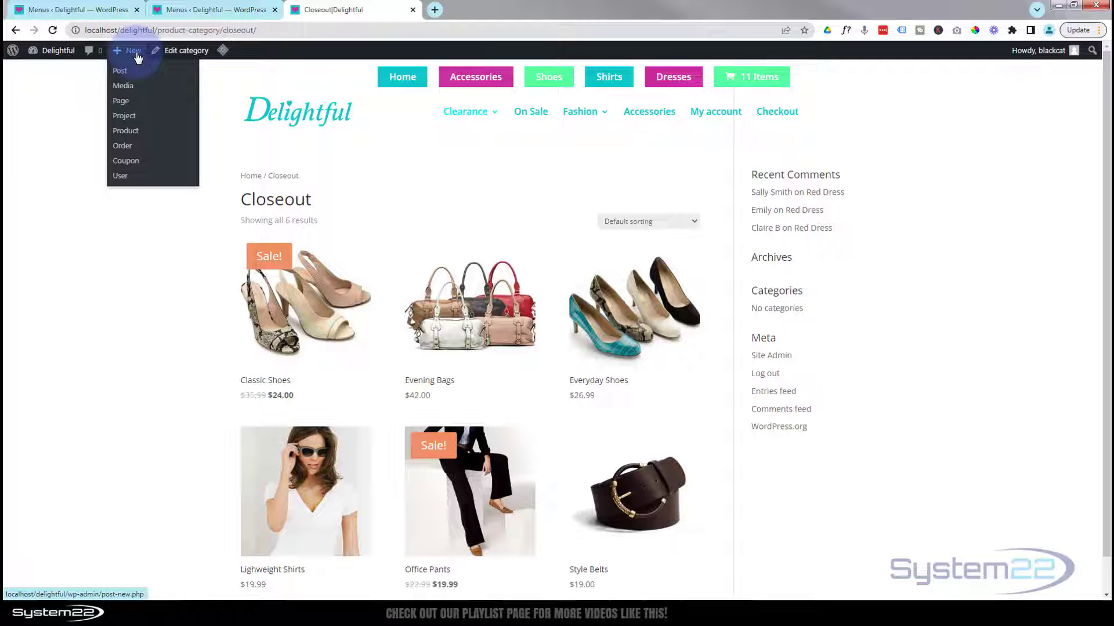
pyautogui.click(121, 101)
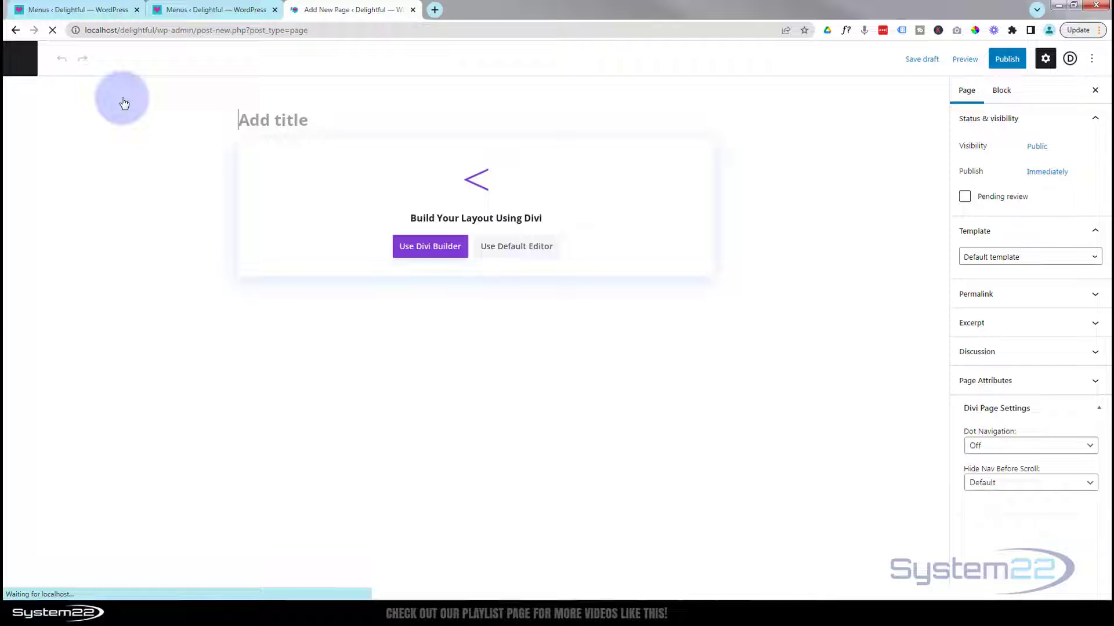
pyautogui.write('Closeou')
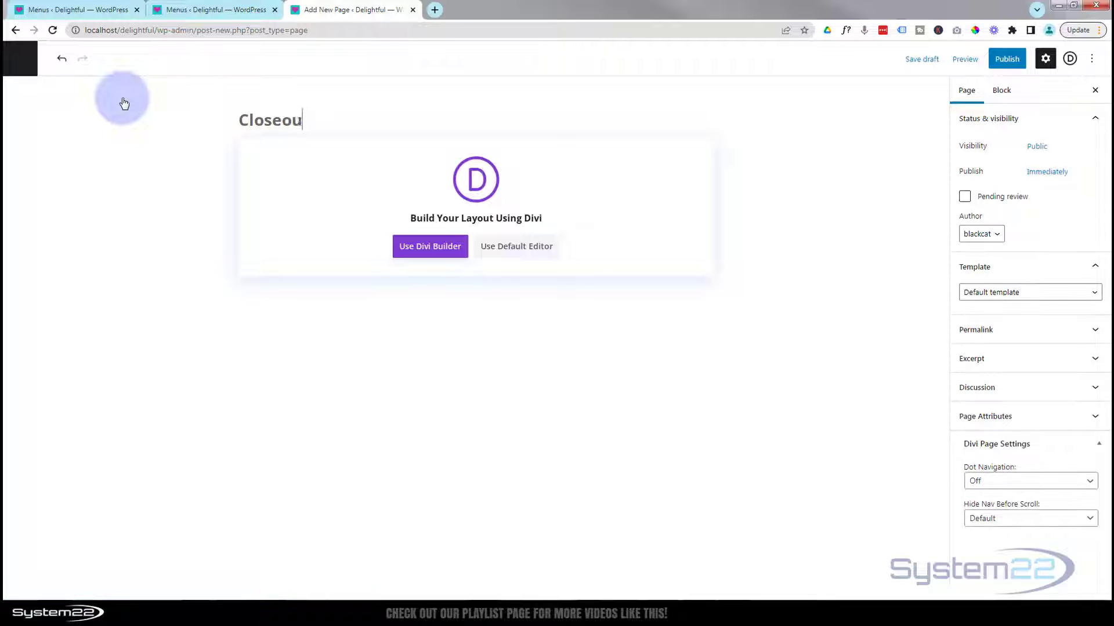
pyautogui.write('t items')
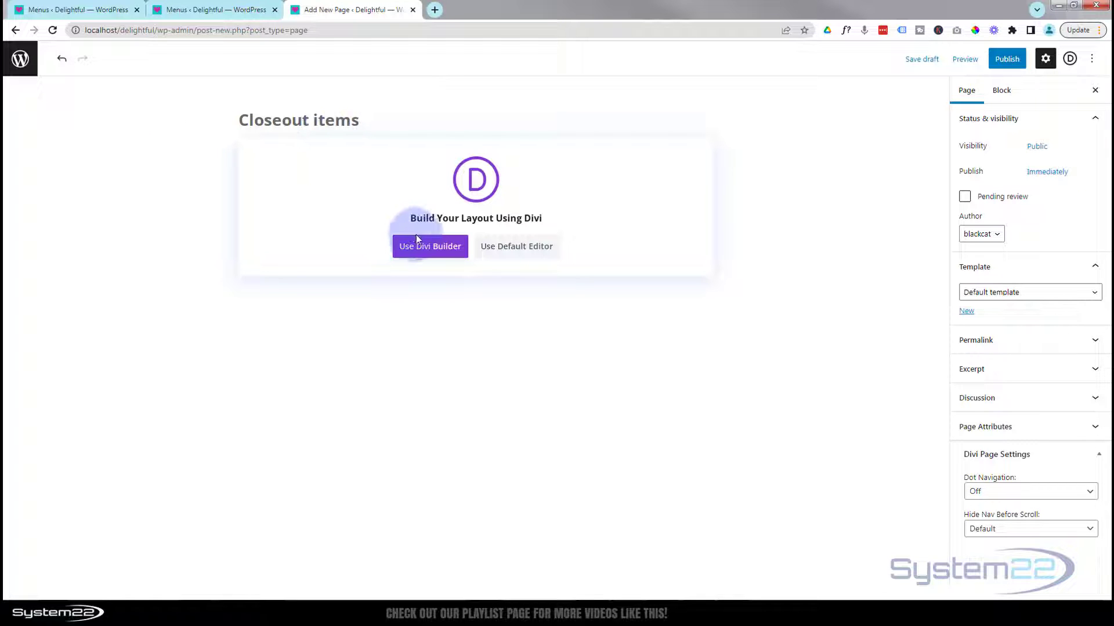
pyautogui.click(427, 249)
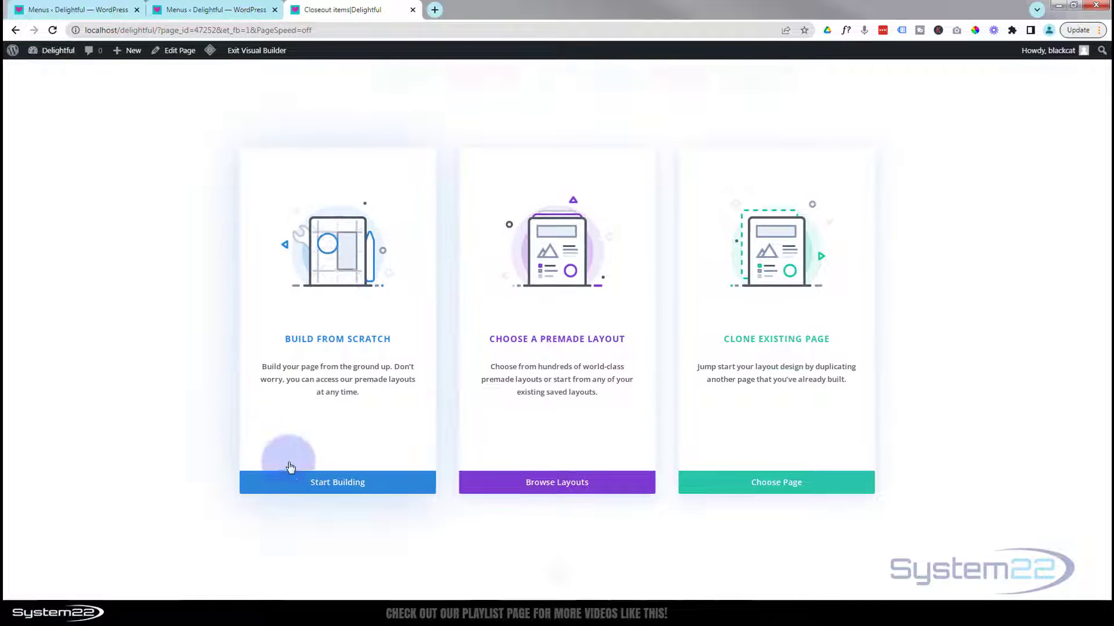
# Step: Build the page from scratch with a single-column row and insert a Code module in it
pyautogui.click(319, 483)
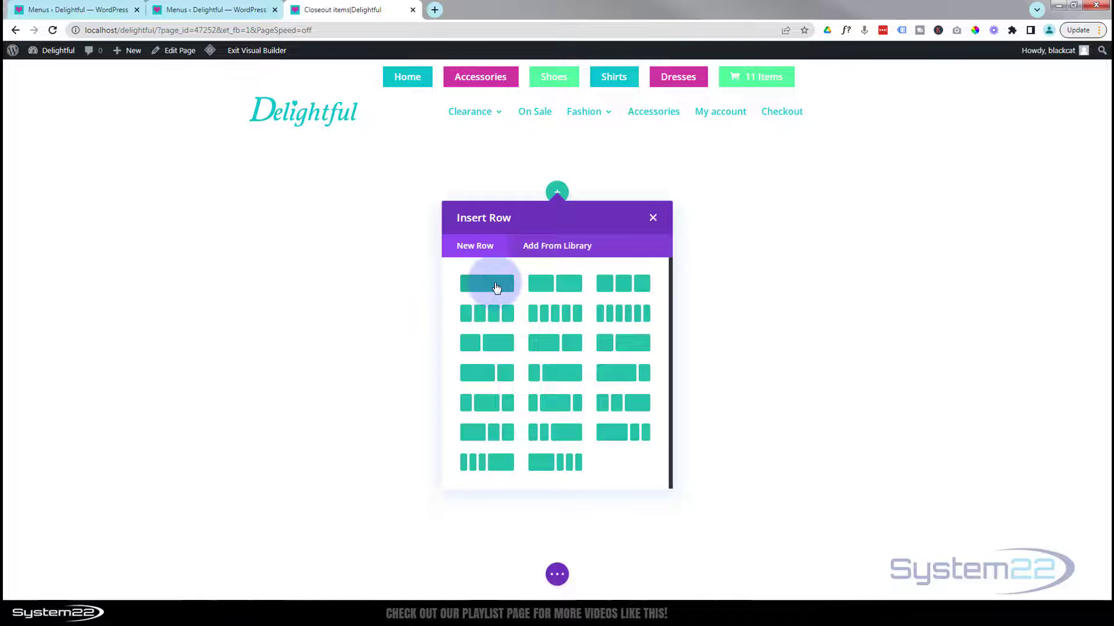
pyautogui.click(496, 286)
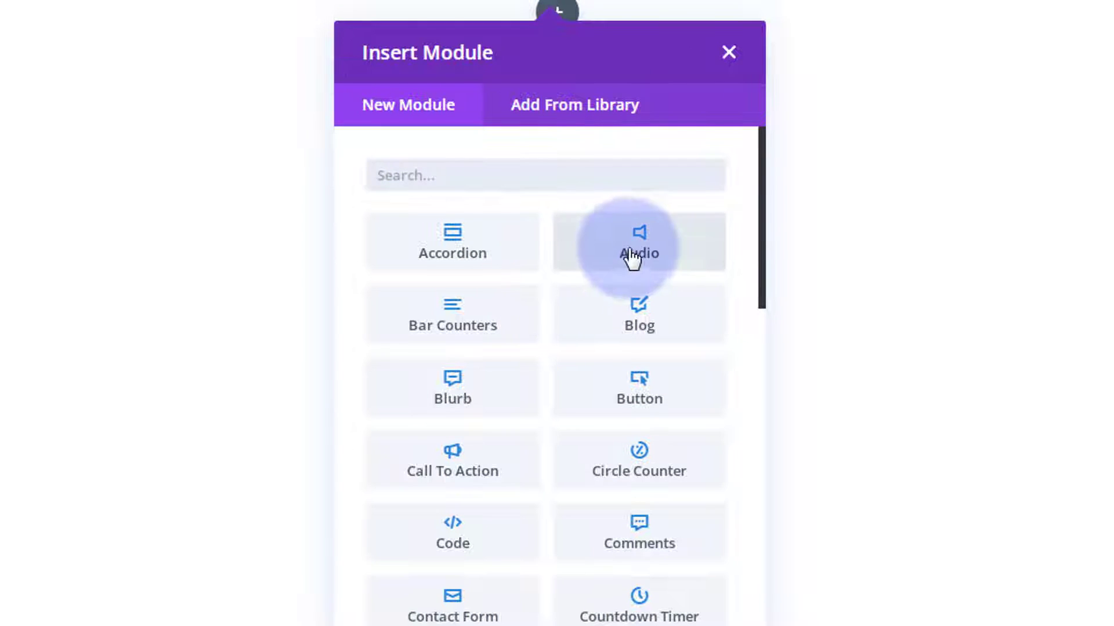
pyautogui.scroll(-15, 572, 274)
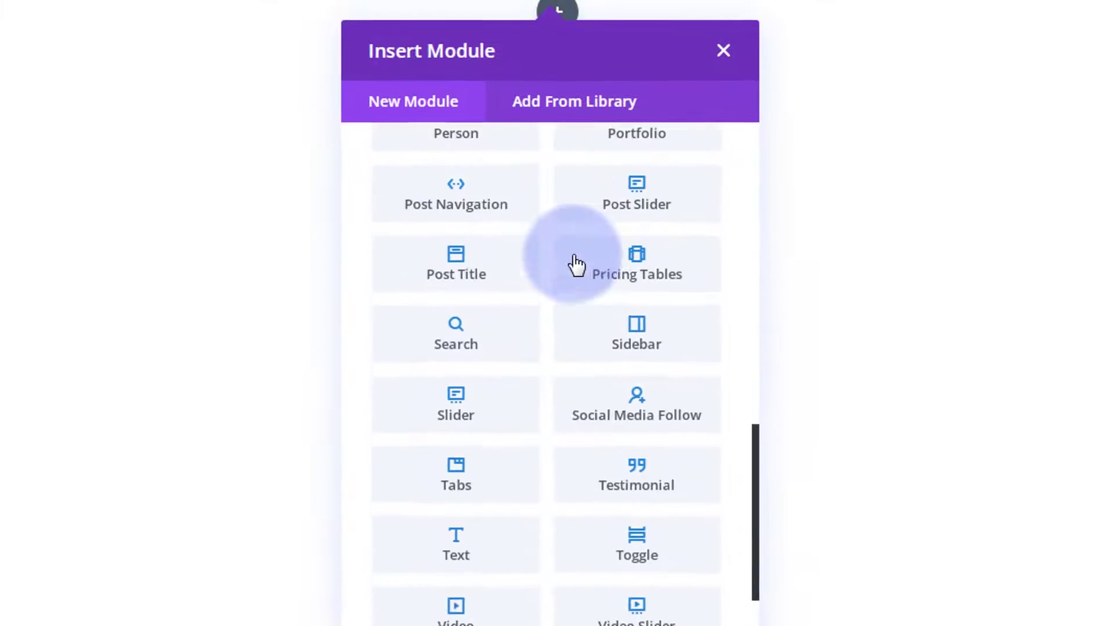
pyautogui.scroll(-3, 574, 261)
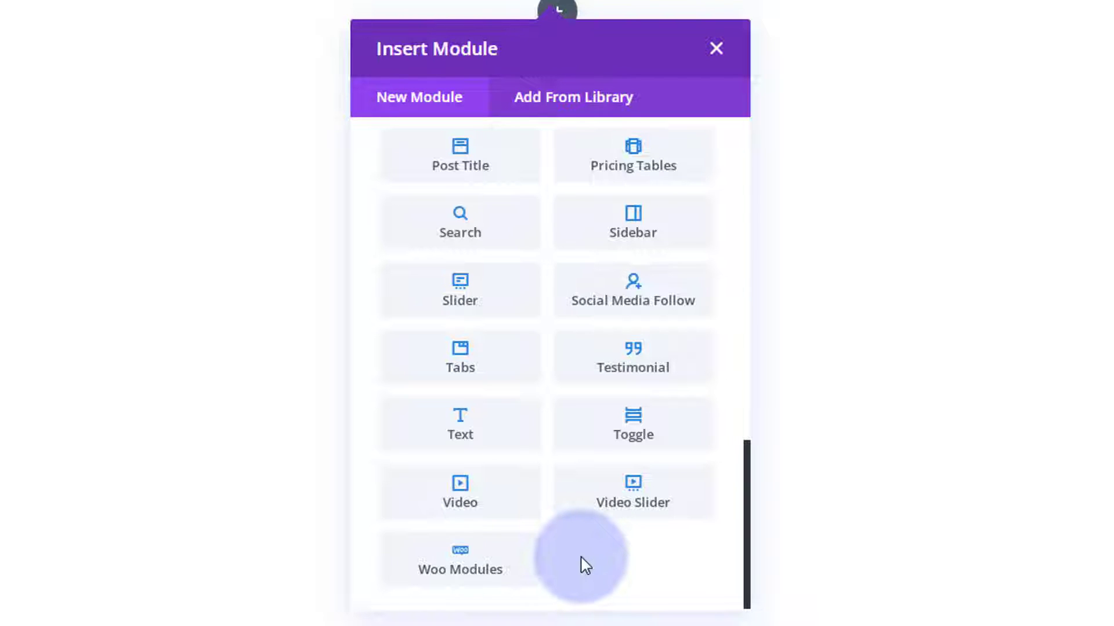
pyautogui.scroll(10, 585, 565)
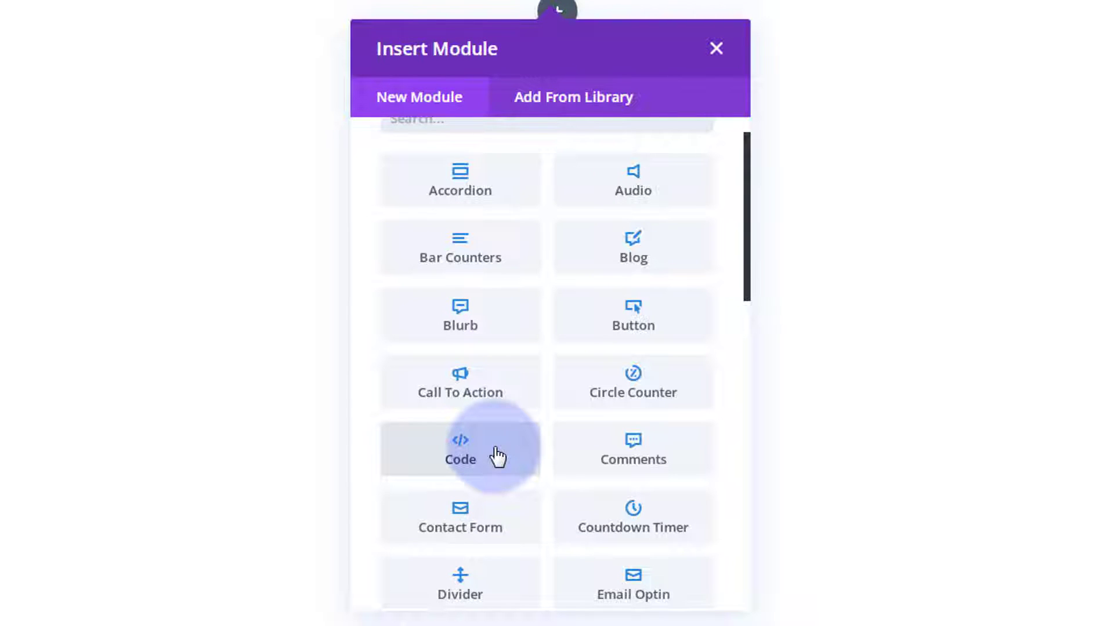
pyautogui.click(470, 458)
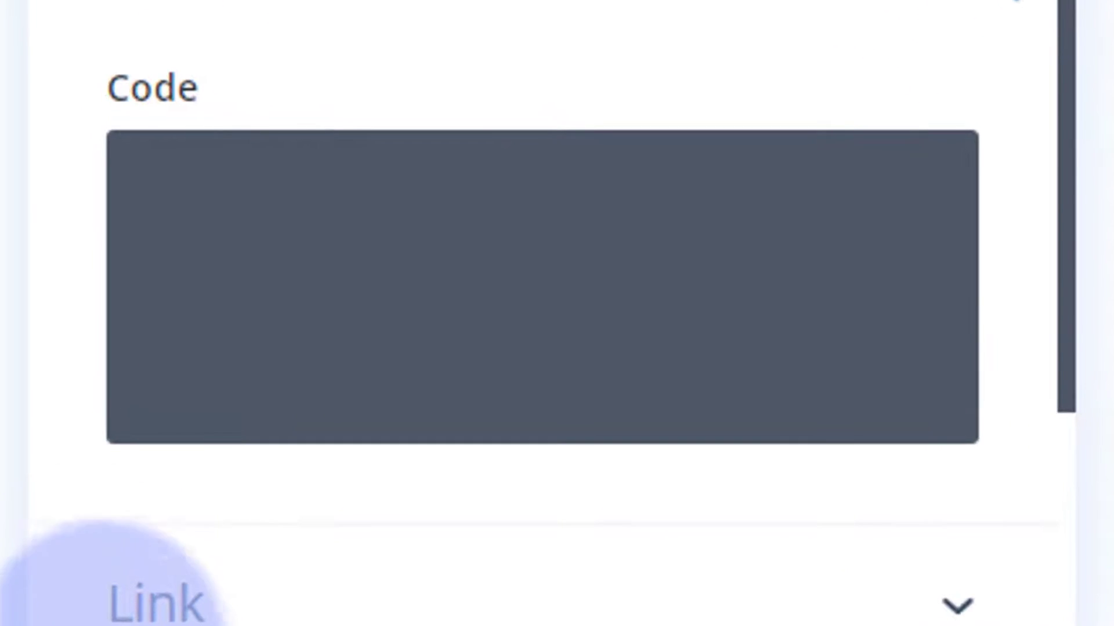
# Step: Enter the shortcode [product_category category="Closeout"] in the Code module
pyautogui.click(200, 222)
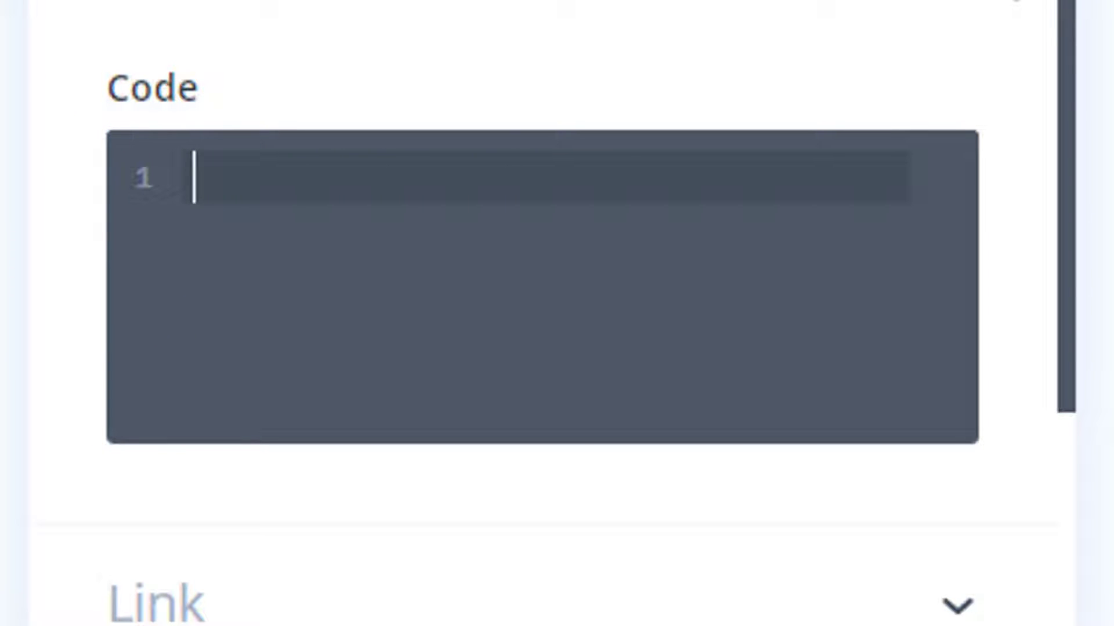
pyautogui.write('[')
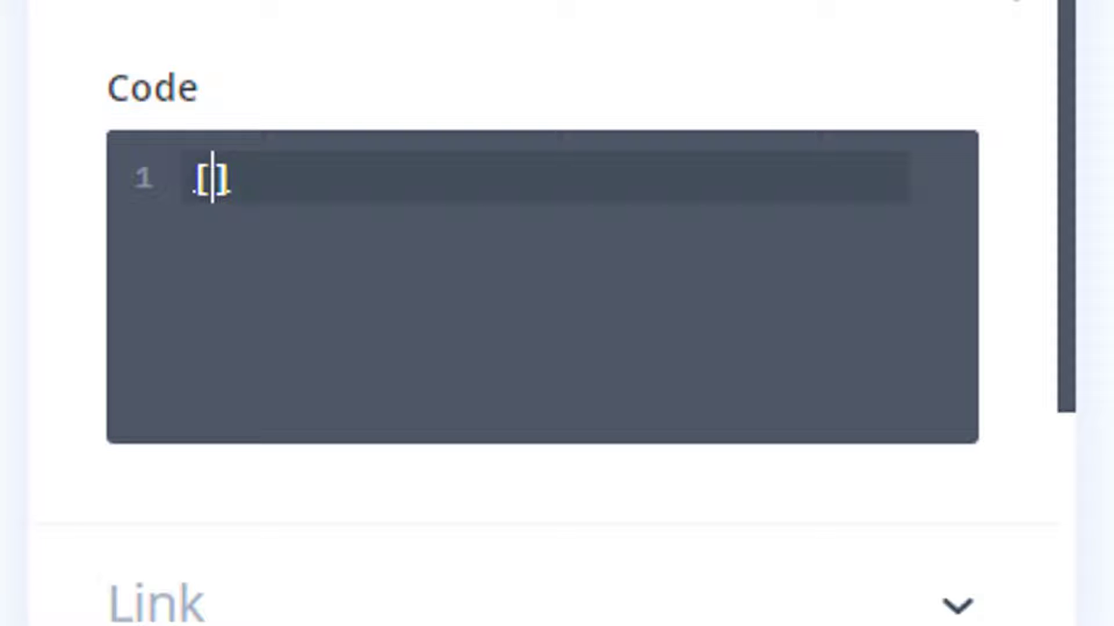
pyautogui.write('pro')
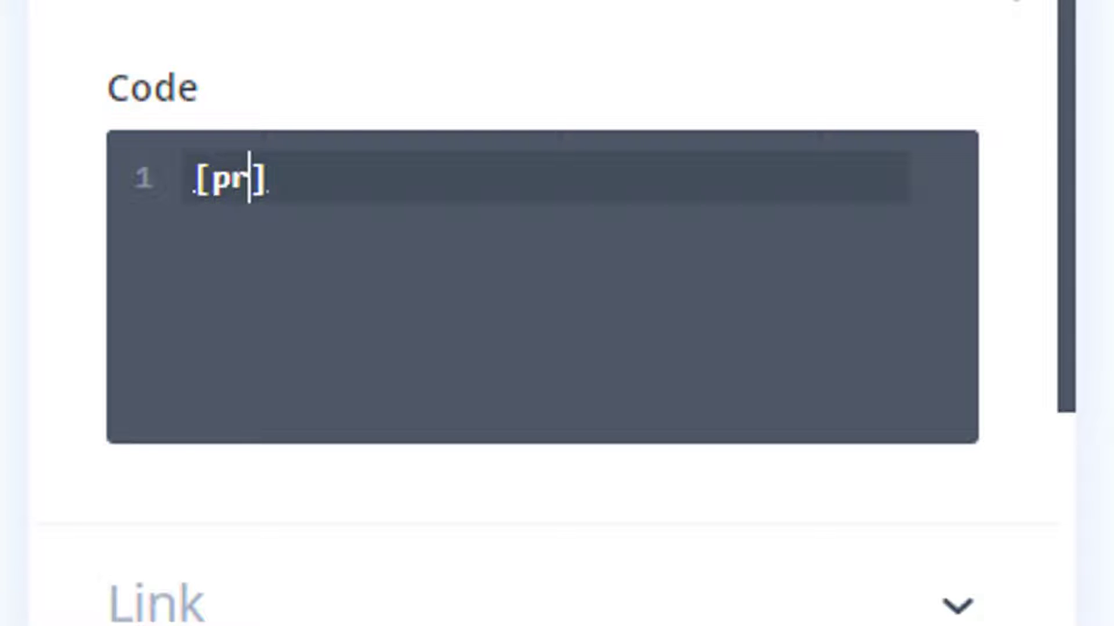
pyautogui.write('duct')
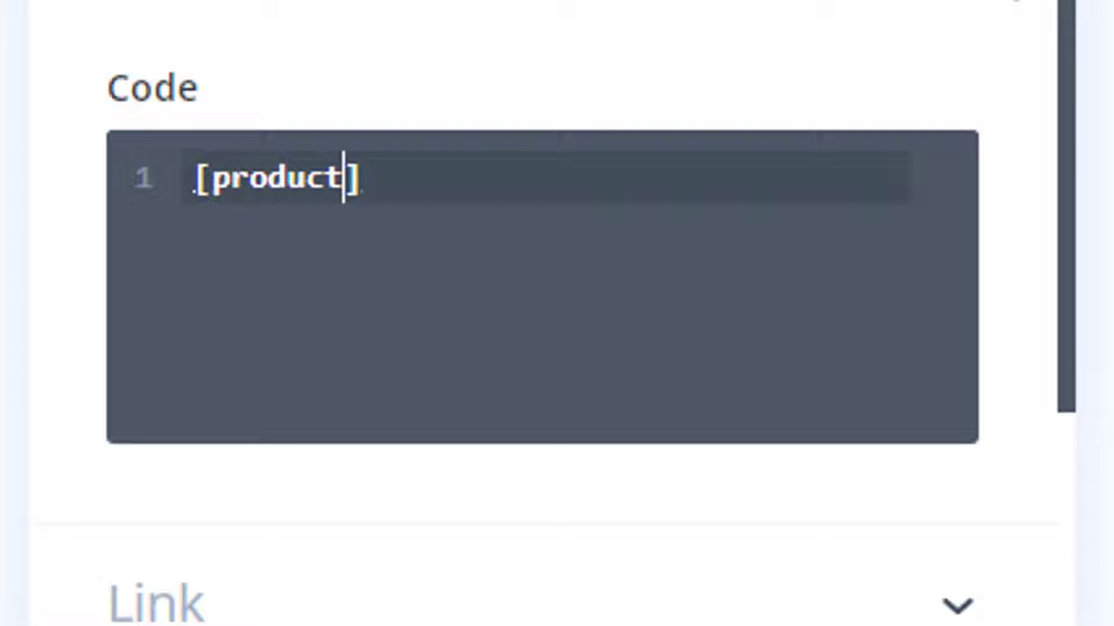
pyautogui.write('_')
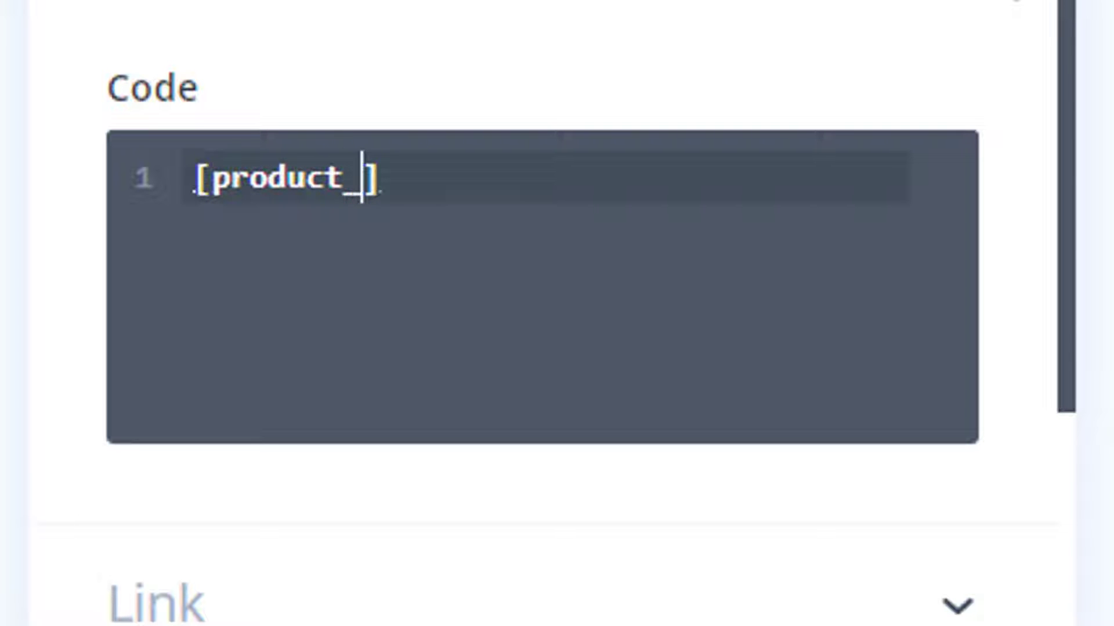
pyautogui.write('category ')
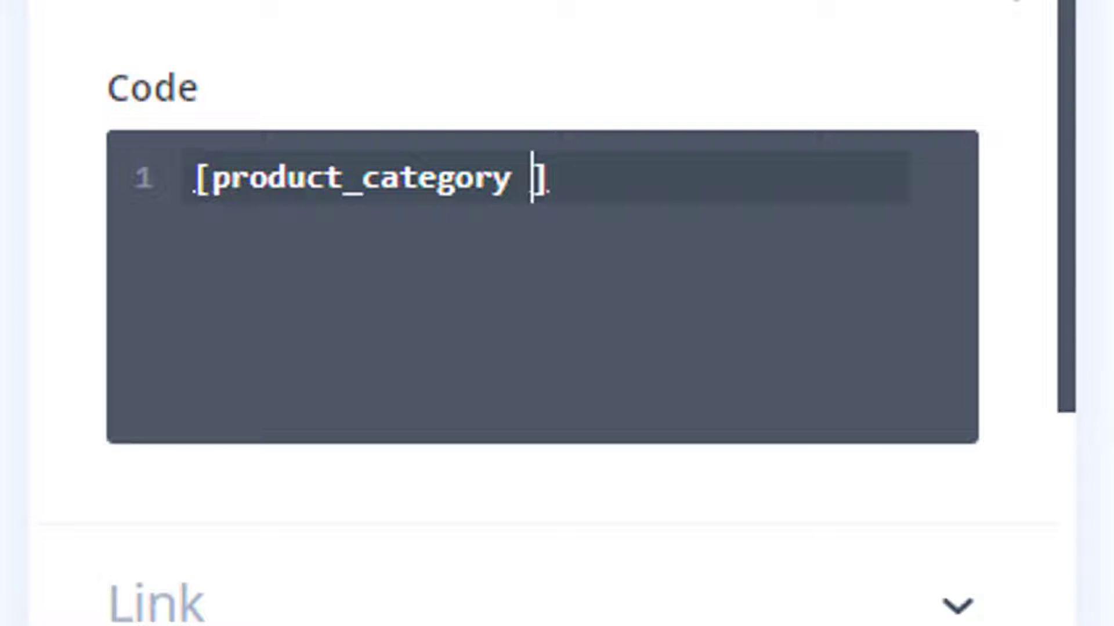
pyautogui.write('categor')
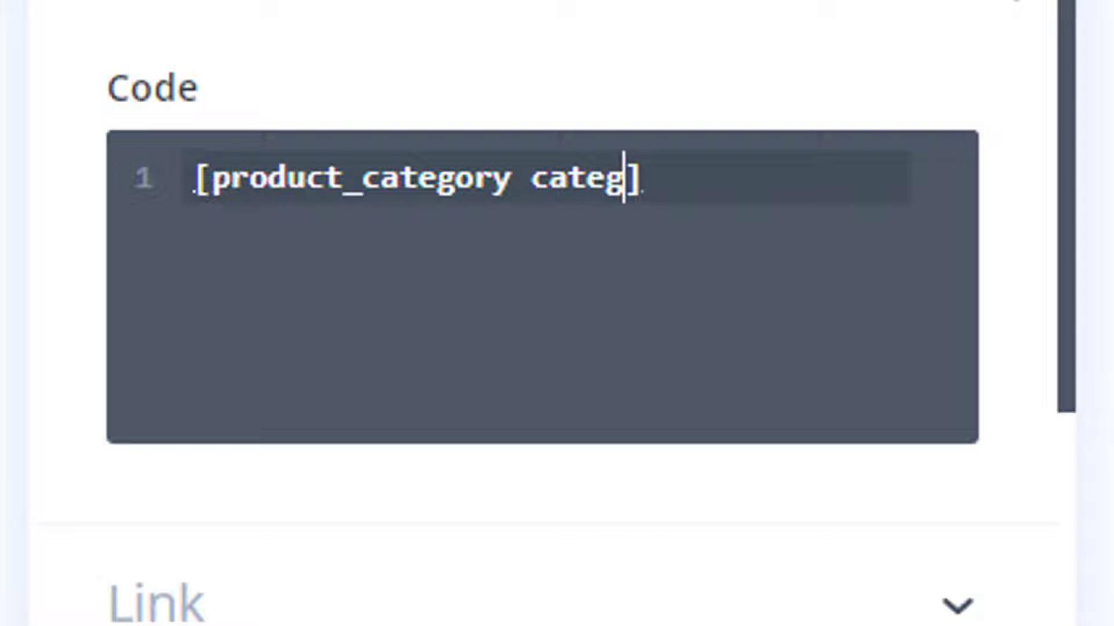
pyautogui.write('y=')
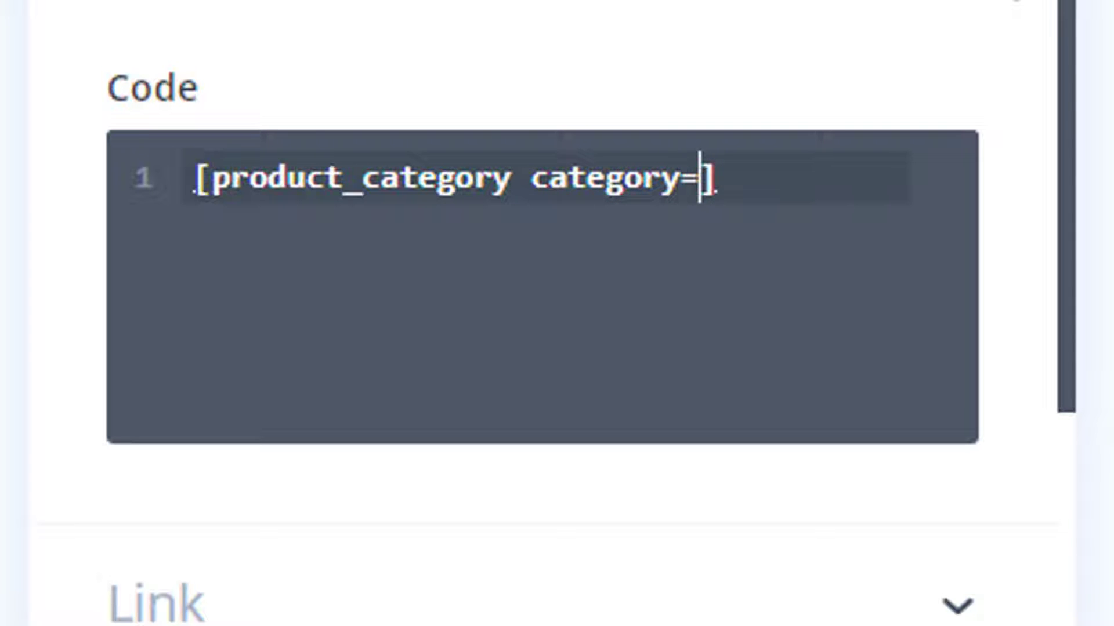
pyautogui.write('"')
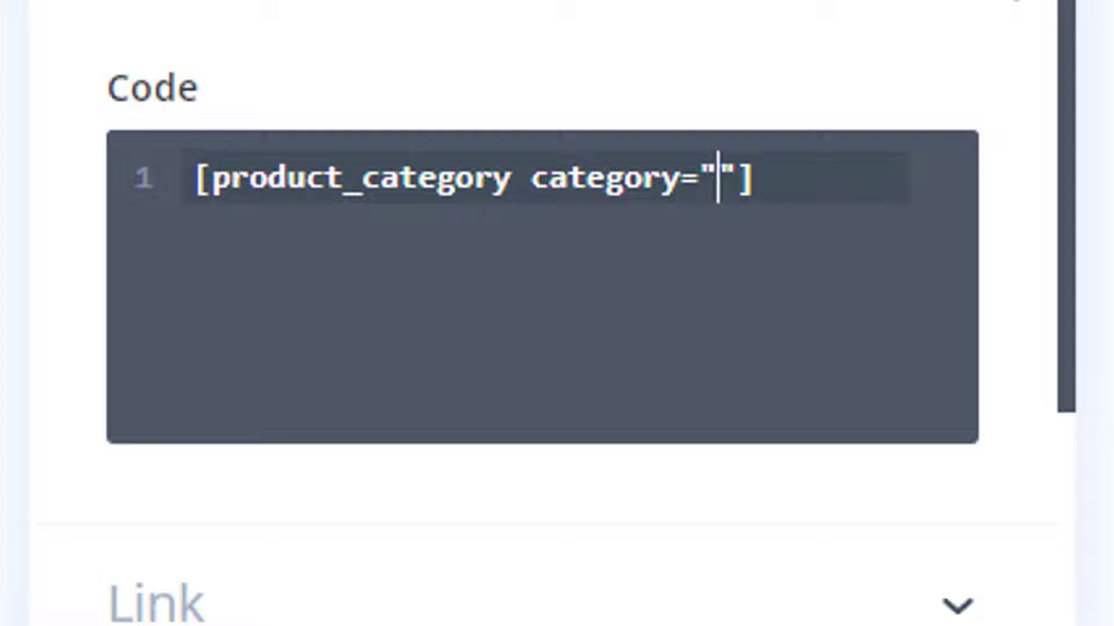
pyautogui.write('Closeout')
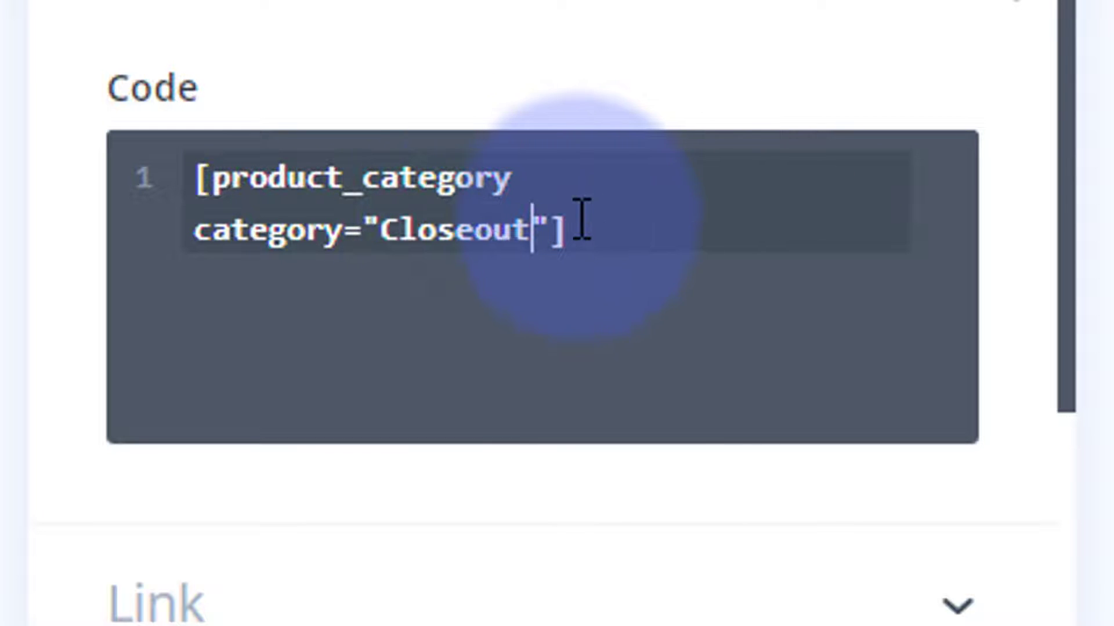
# Step: Add the attribute per_page="6" to the shortcode after the category attribute
pyautogui.click(549, 230)
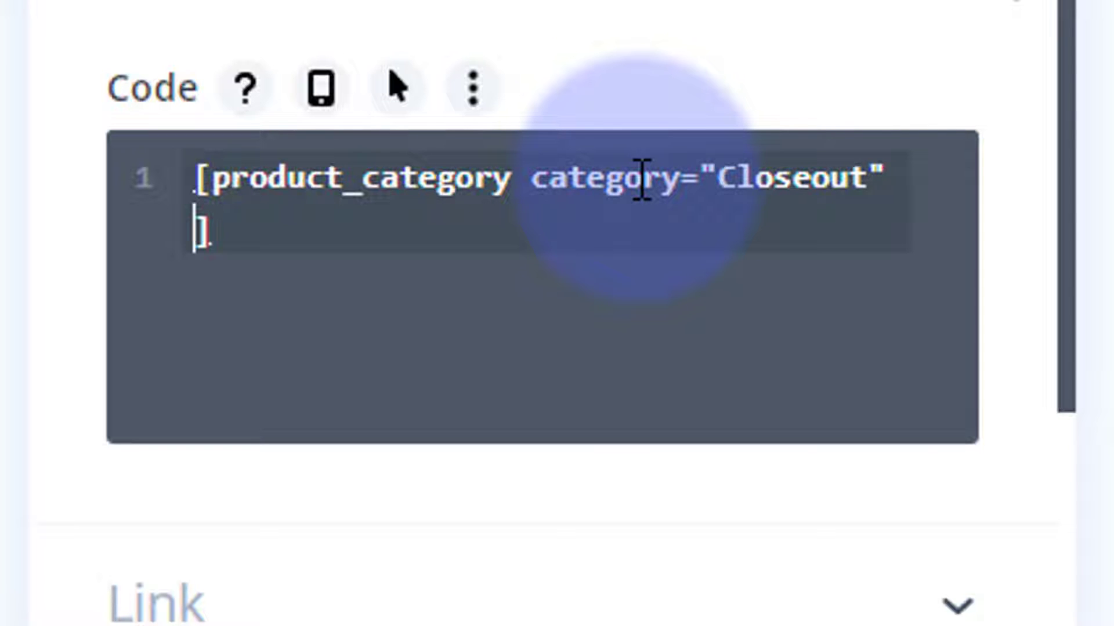
pyautogui.write('per')
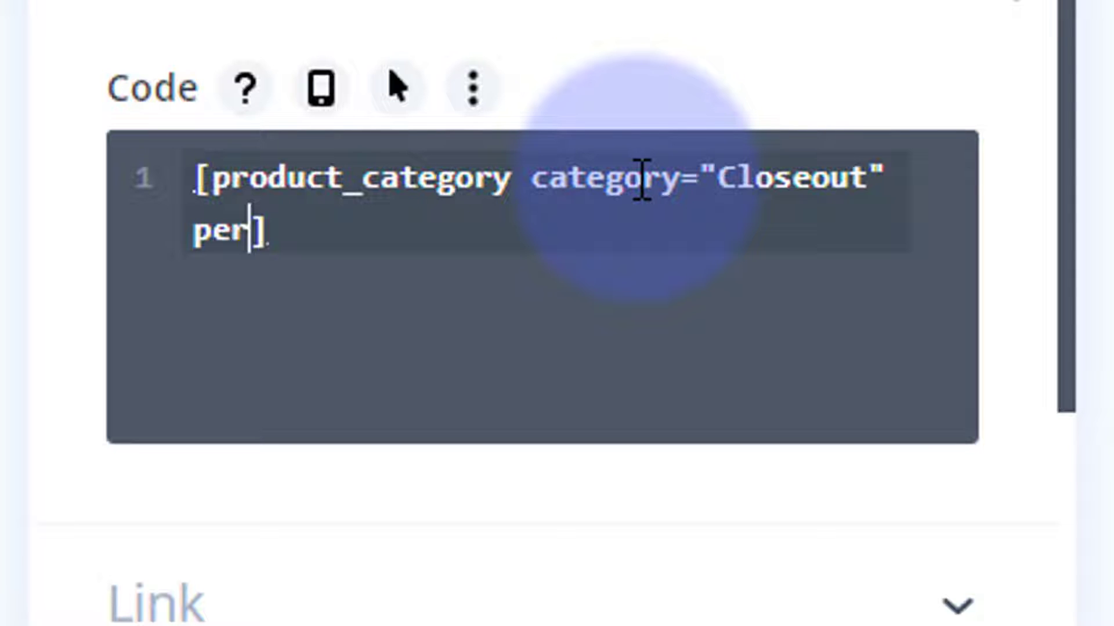
pyautogui.write('_page')
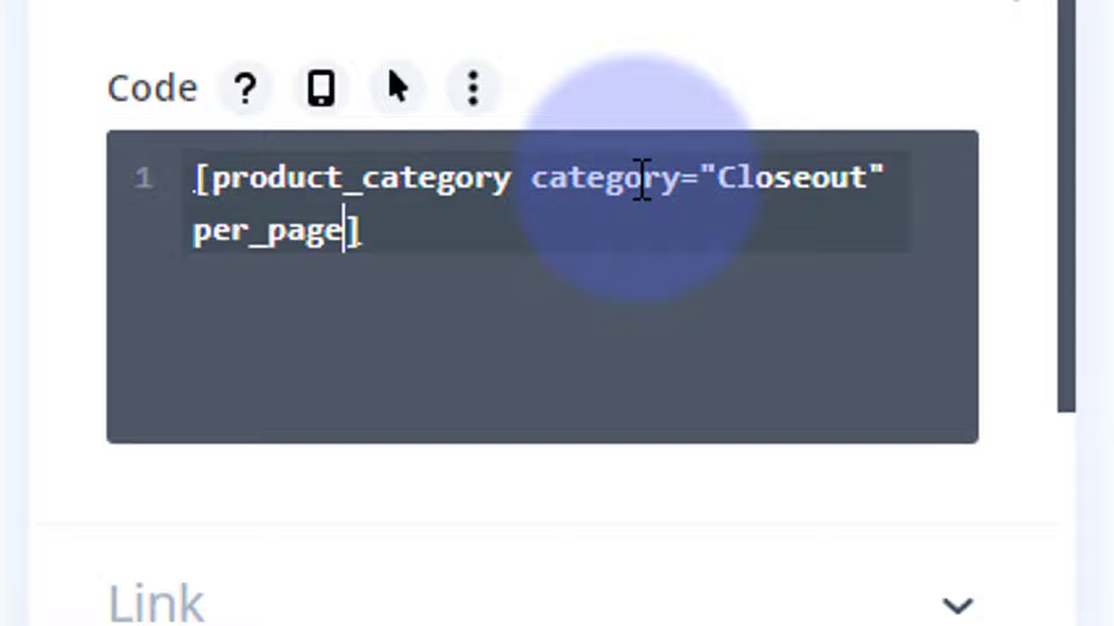
pyautogui.write('="')
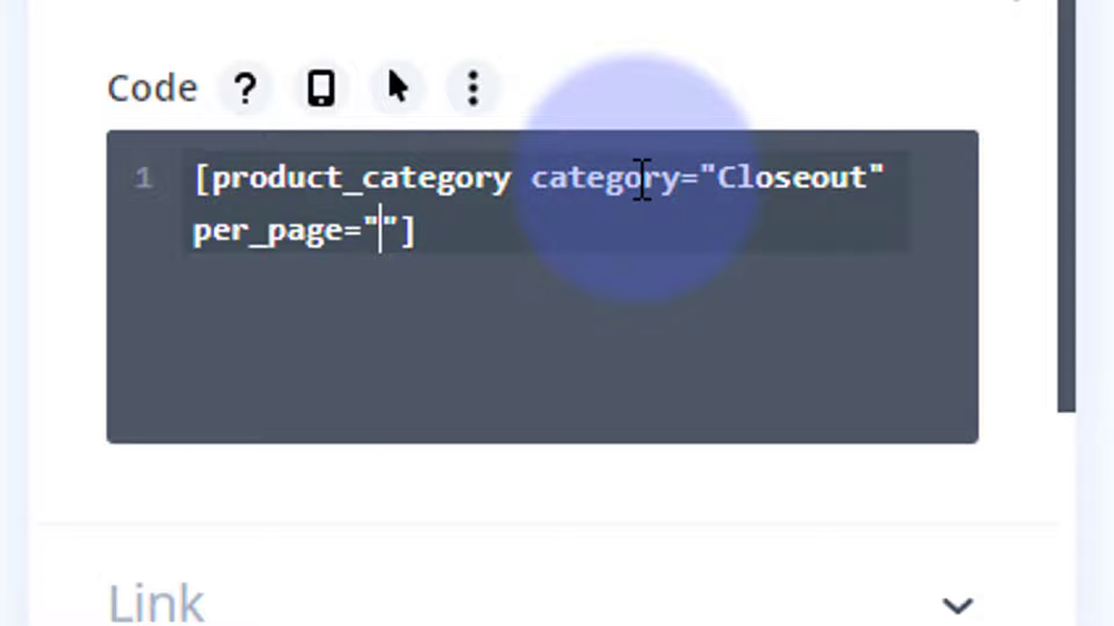
pyautogui.write('6')
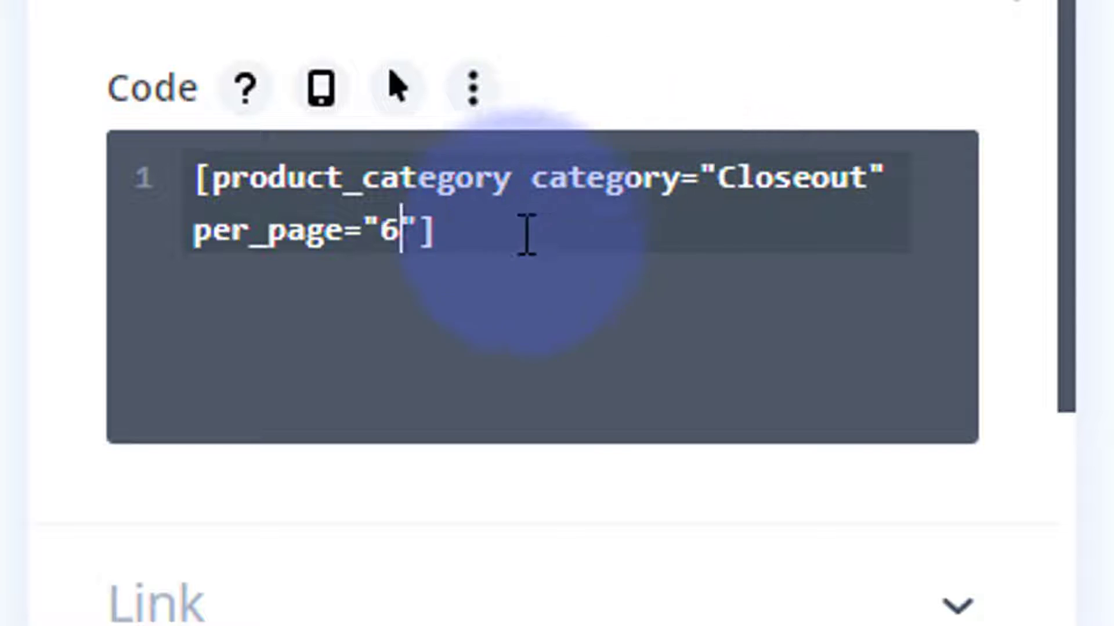
# Step: Add the attribute columns="3" to the shortcode after the per_page attribute and save the Code module's settings
pyautogui.click(419, 235)
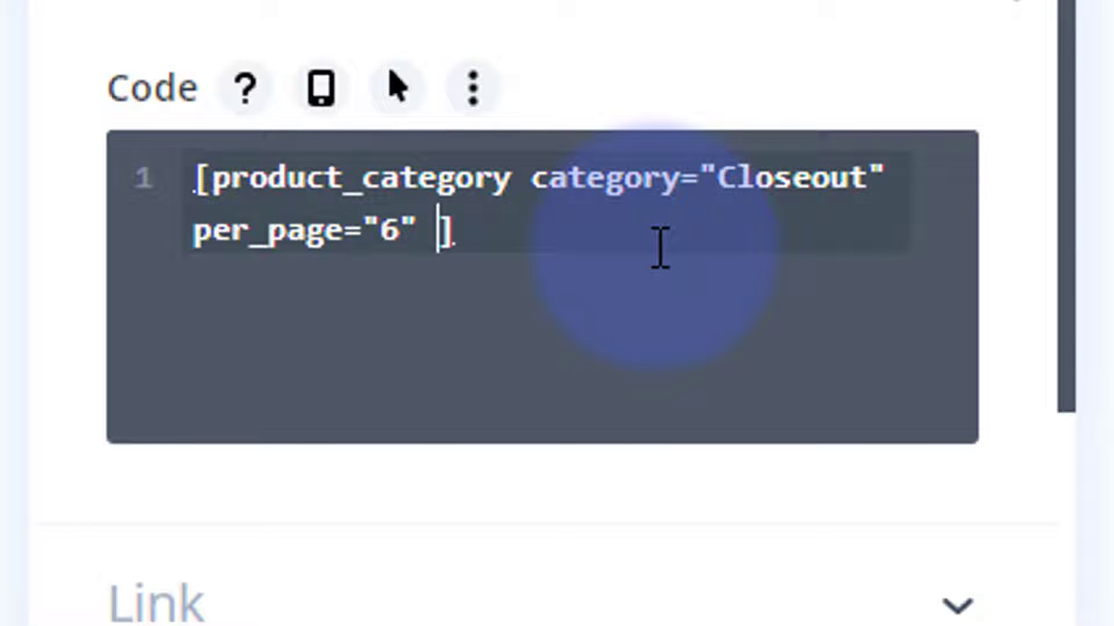
pyautogui.write('column')
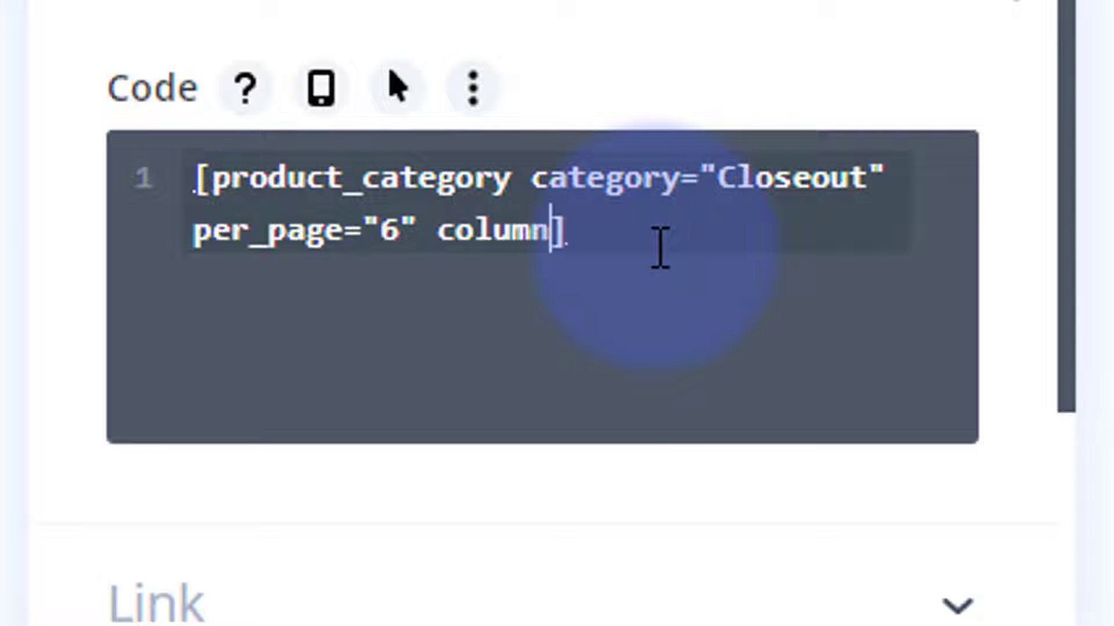
pyautogui.write('s=')
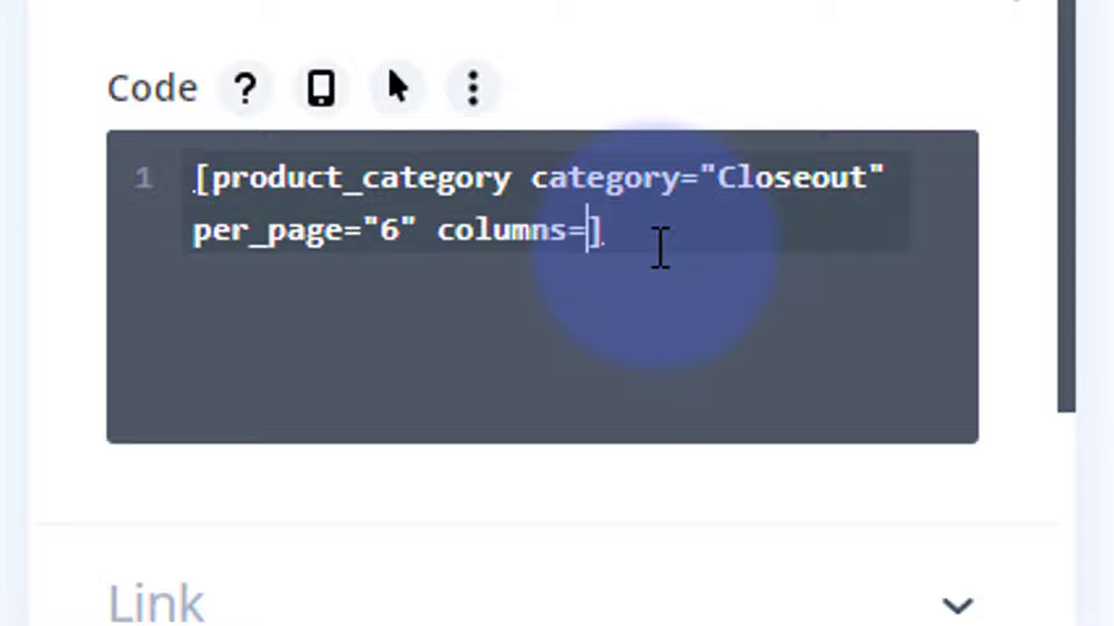
pyautogui.write('"')
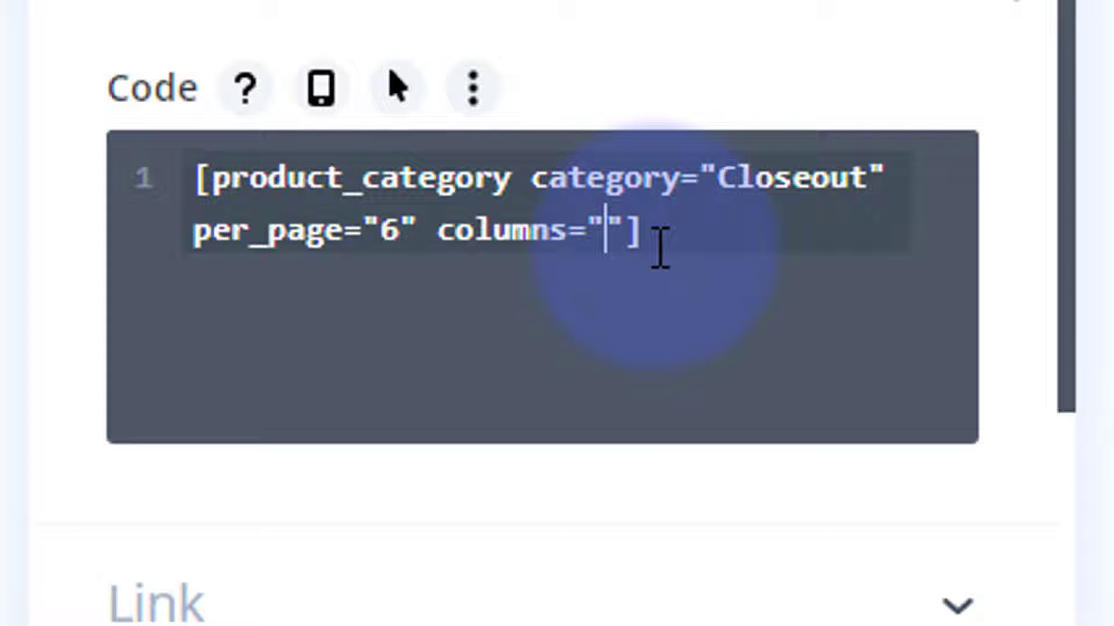
pyautogui.write('3')
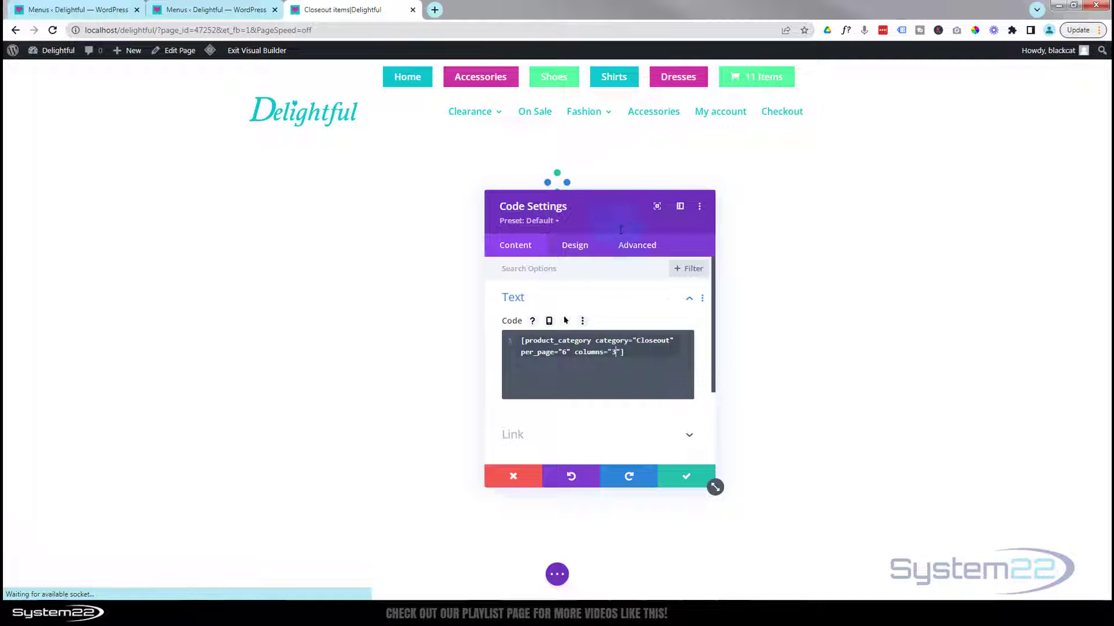
pyautogui.moveTo(646, 217); pyautogui.dragTo(865, 201)
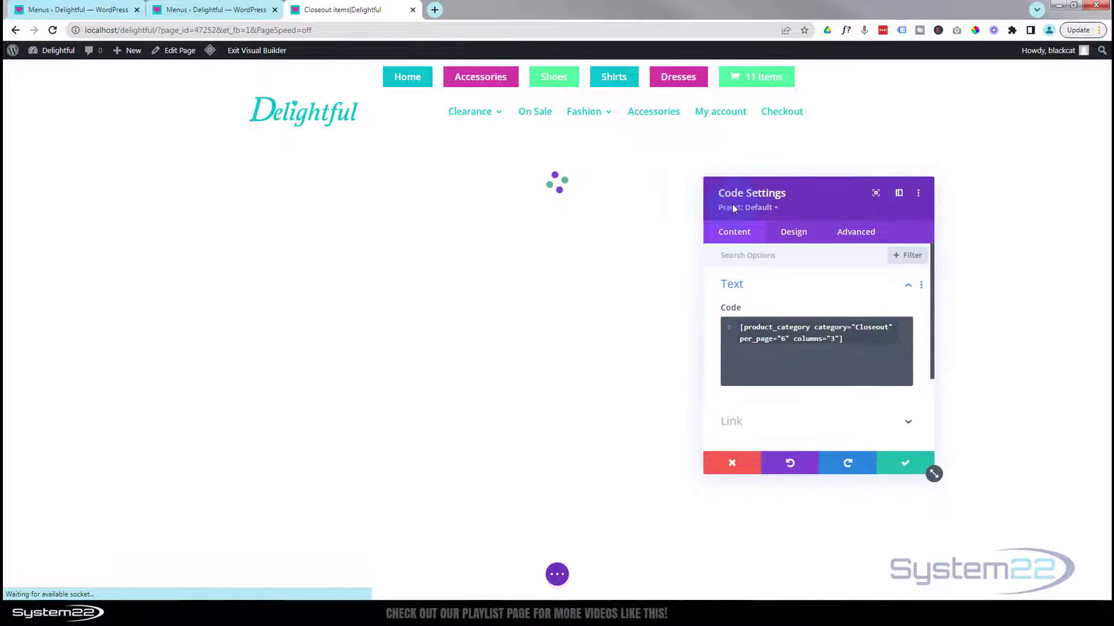
pyautogui.moveTo(732, 204); pyautogui.dragTo(635, 200)
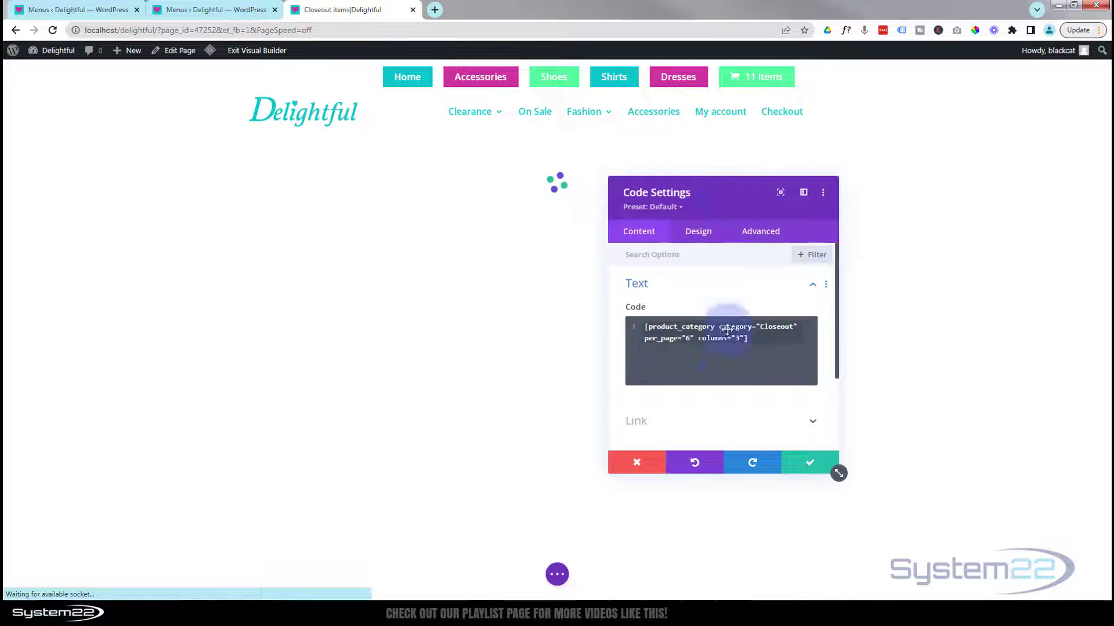
pyautogui.click(803, 468)
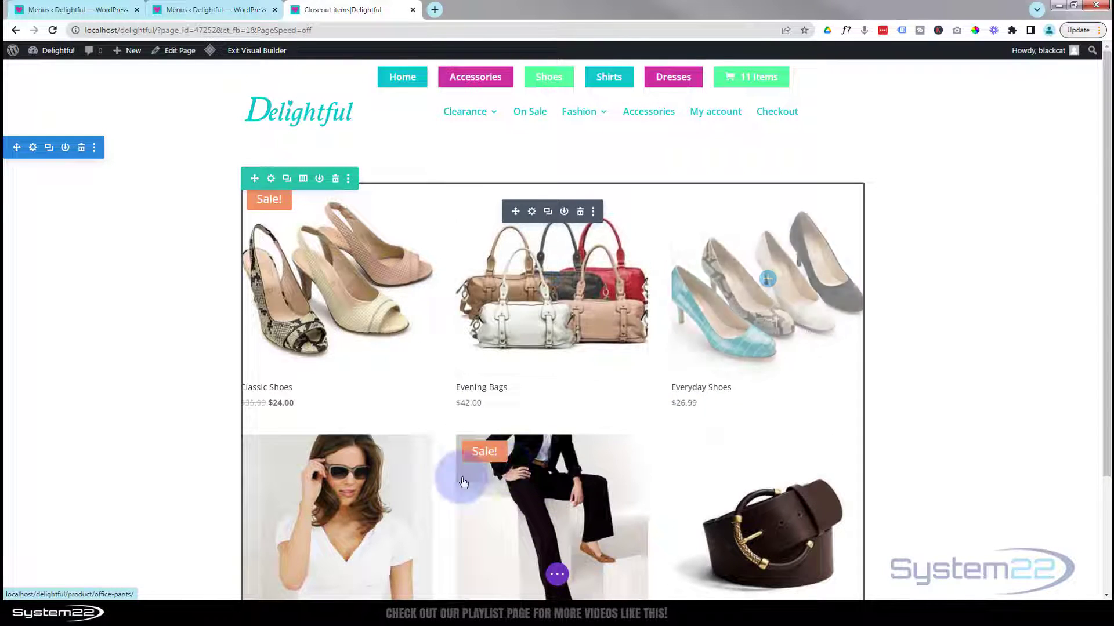
# Step: Publish the Closeout items page, exit the Visual Builder and look over the product grid on the live page
pyautogui.click(554, 575)
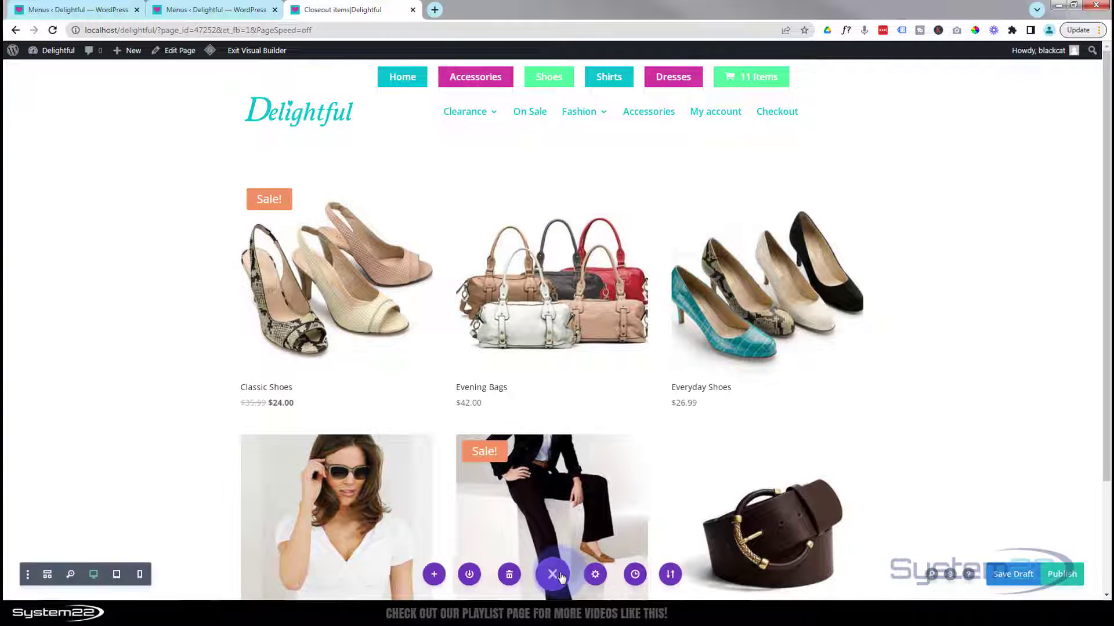
pyautogui.click(1071, 575)
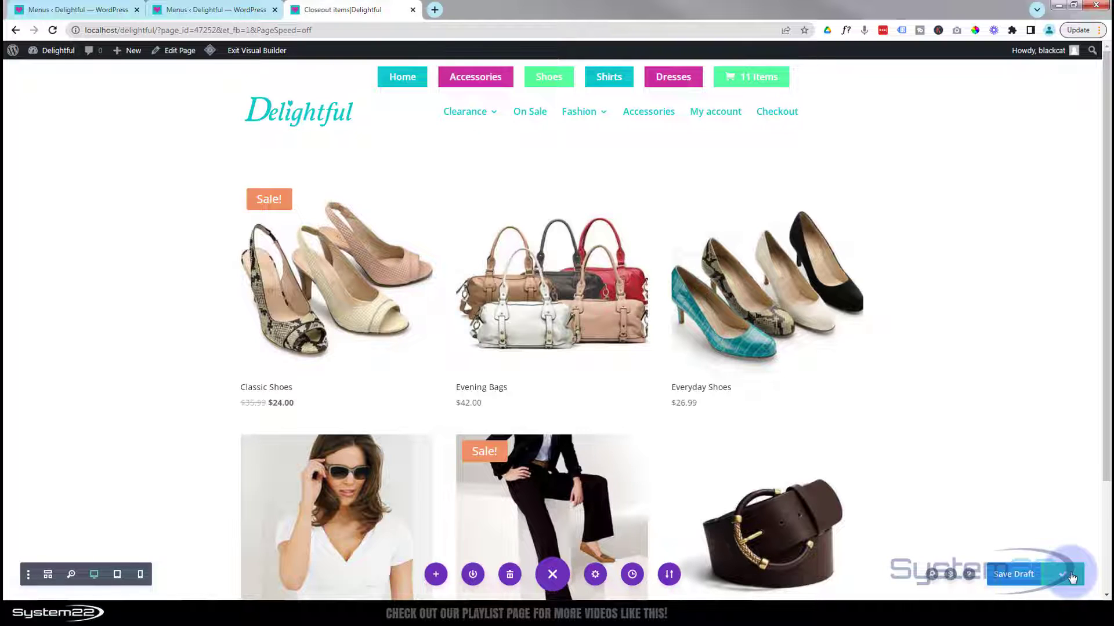
pyautogui.click(252, 52)
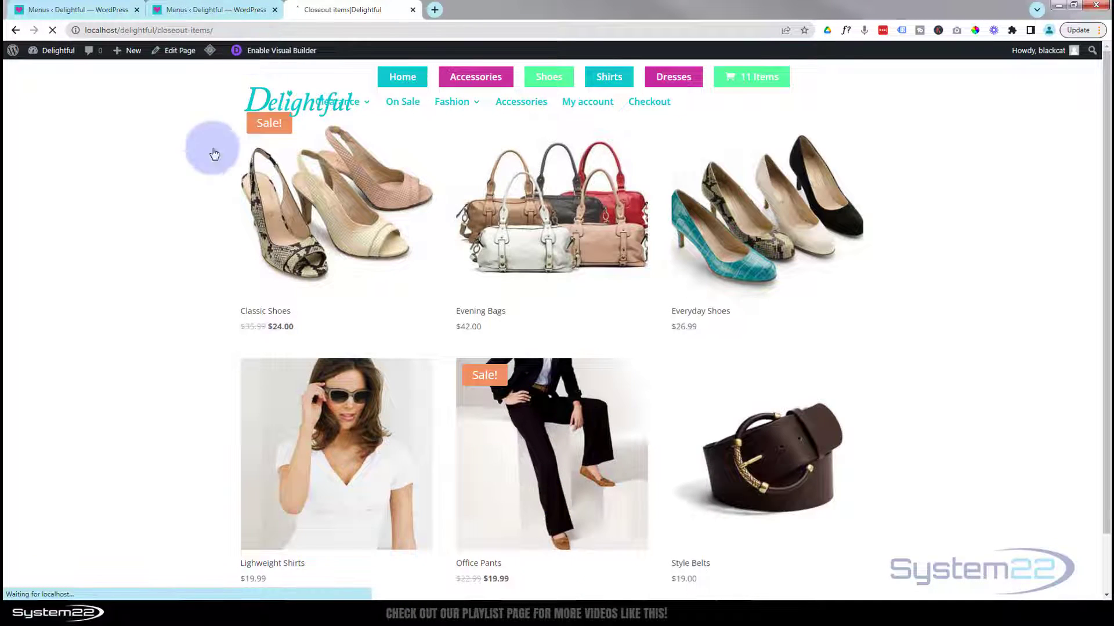
pyautogui.scroll(-3, 148, 225)
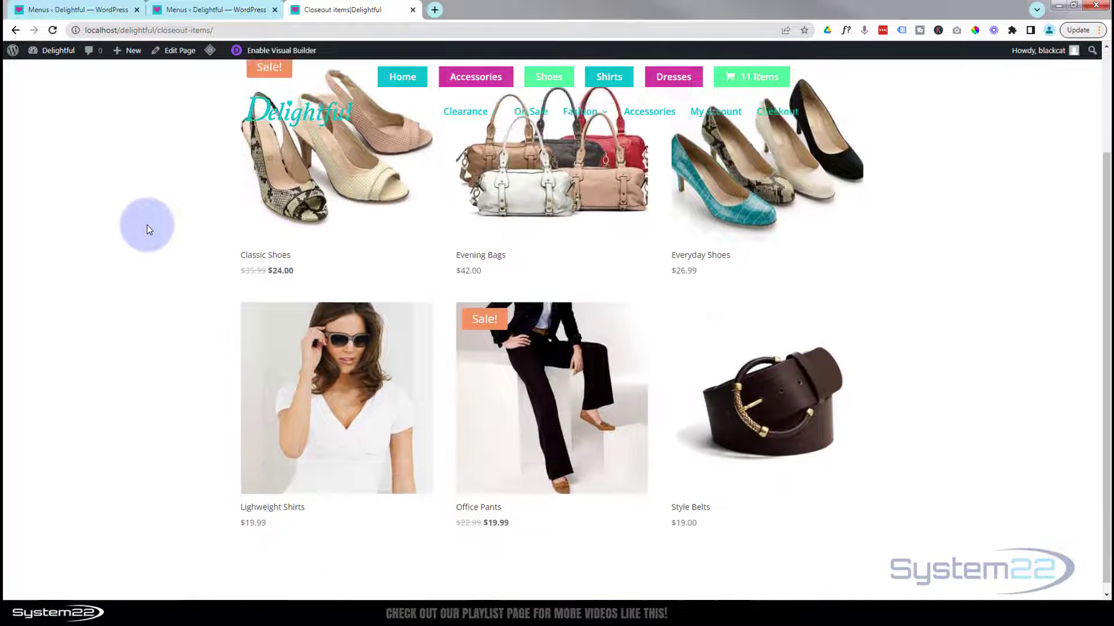
pyautogui.scroll(3, 148, 225)
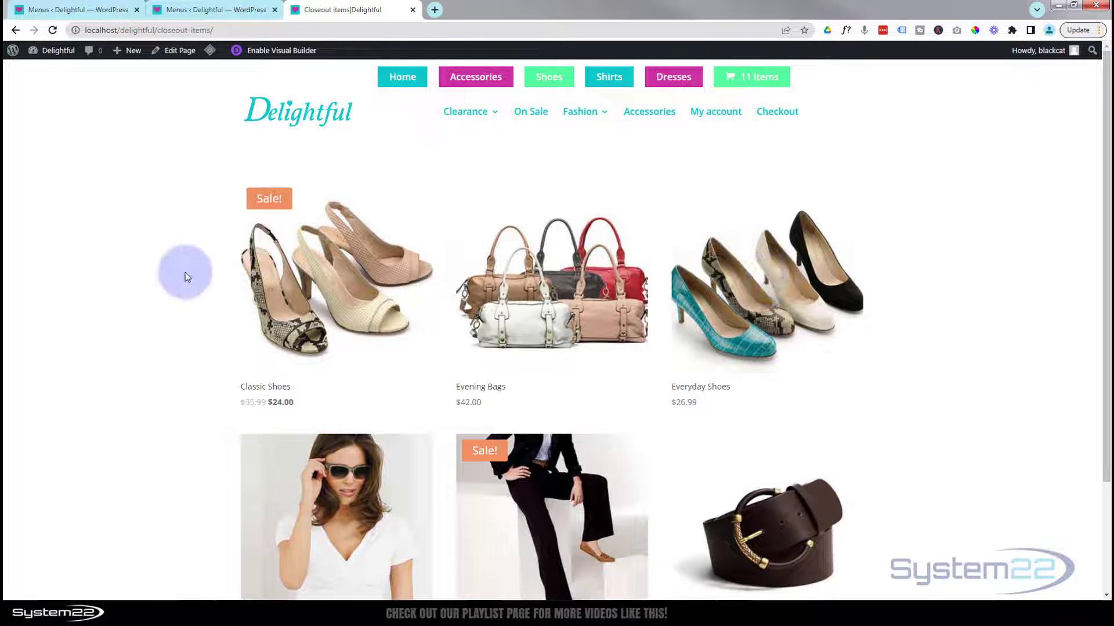
pyautogui.scroll(-1, 186, 267)
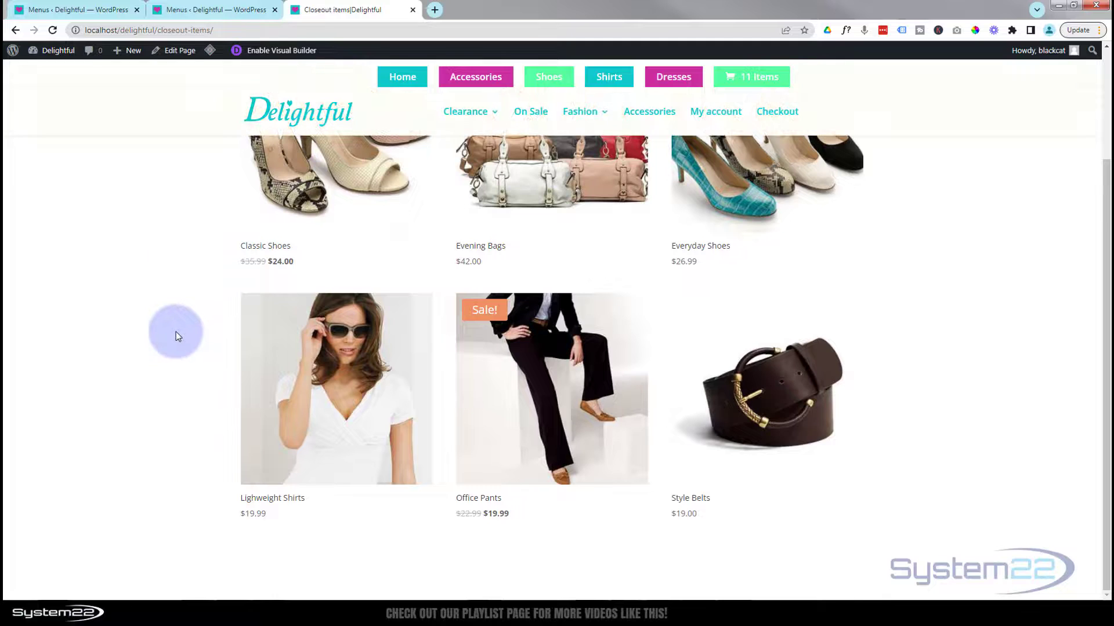
pyautogui.scroll(1, 178, 335)
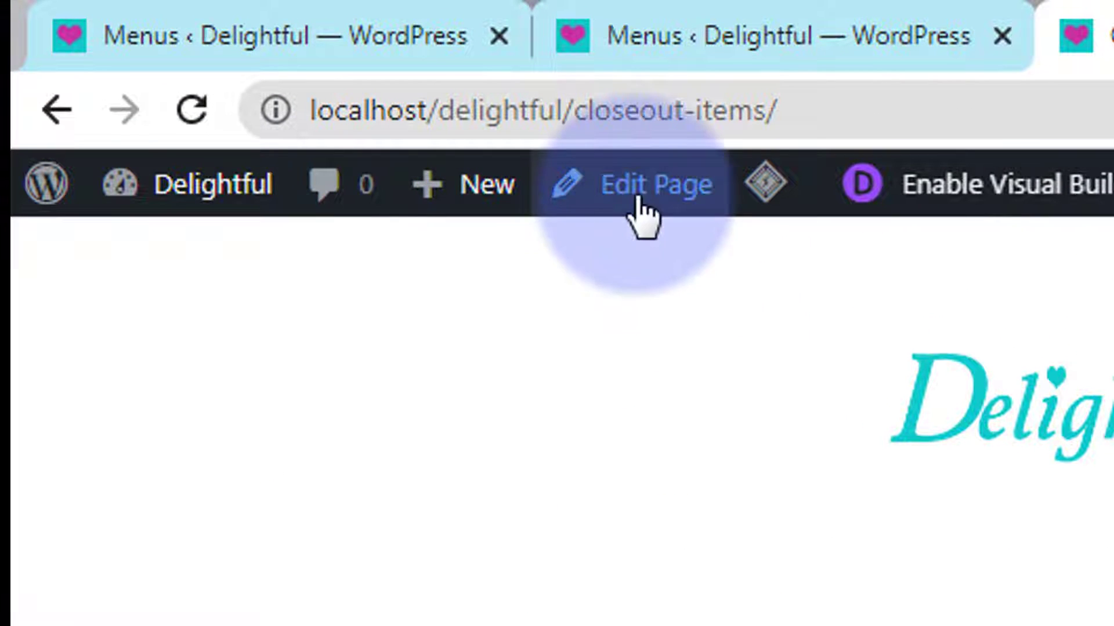
# Step: Create a new page titled "Closeout Divi" and open it in the Divi Builder
pyautogui.moveTo(476, 203)
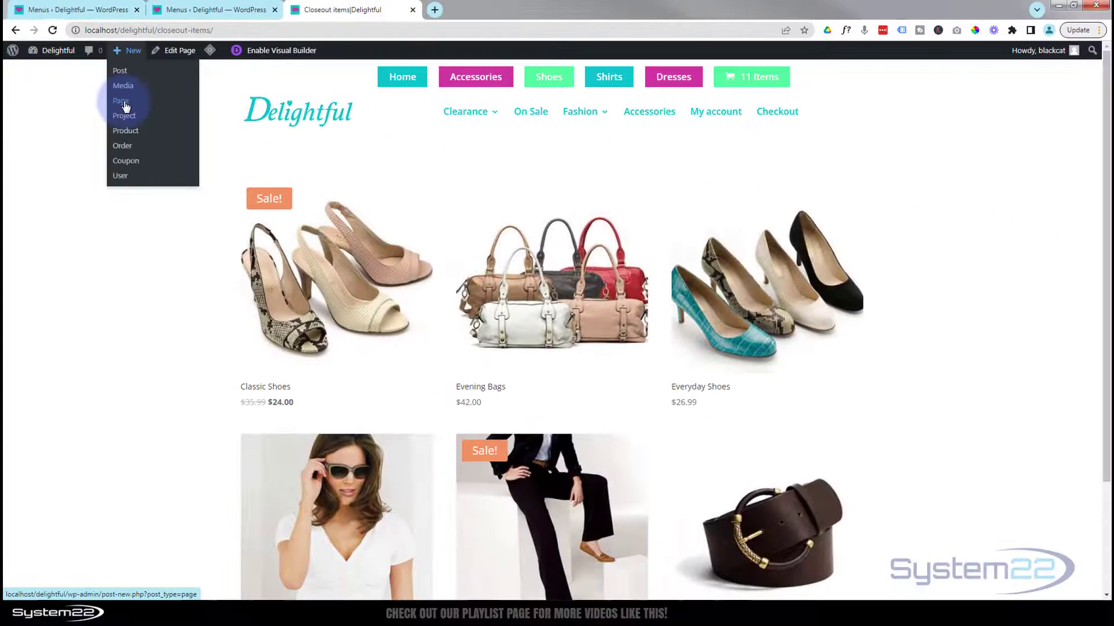
pyautogui.click(123, 101)
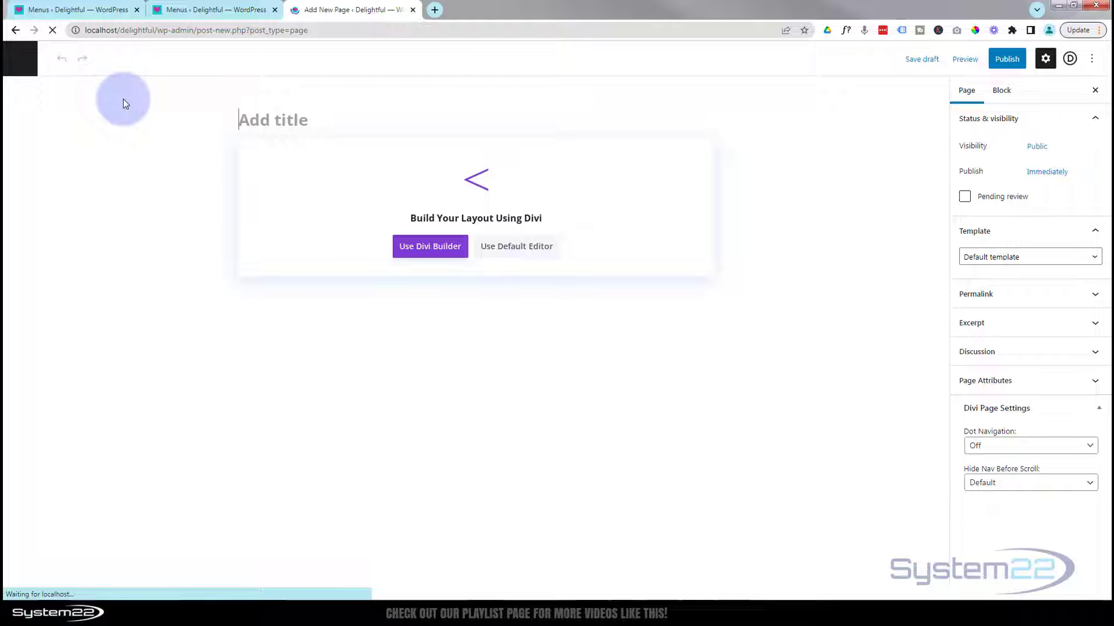
pyautogui.write('Cl')
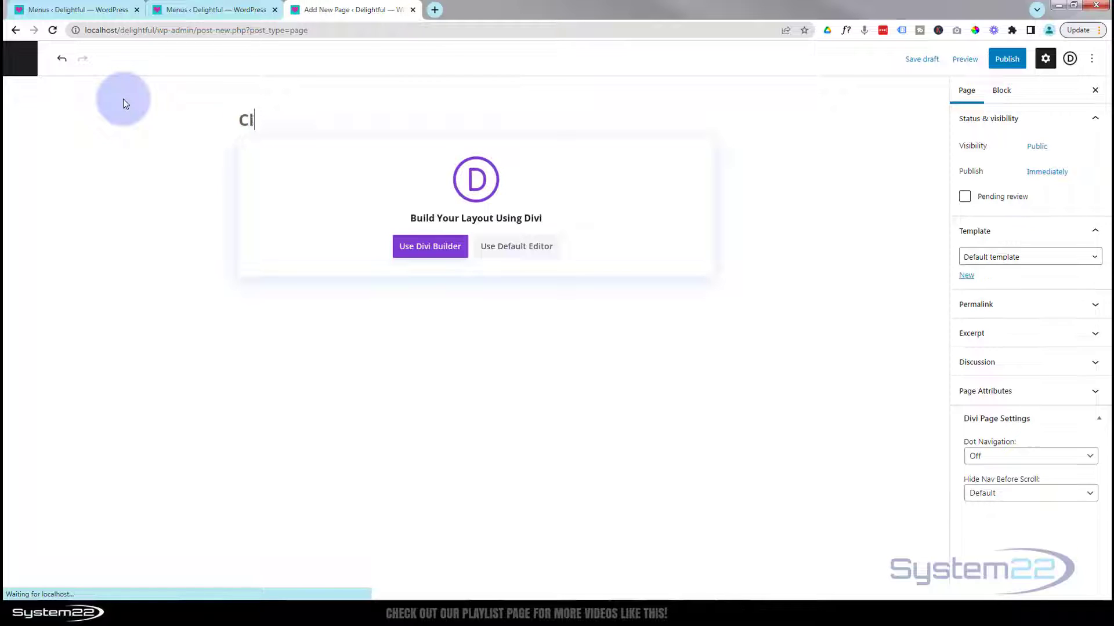
pyautogui.write('oseout Divi')
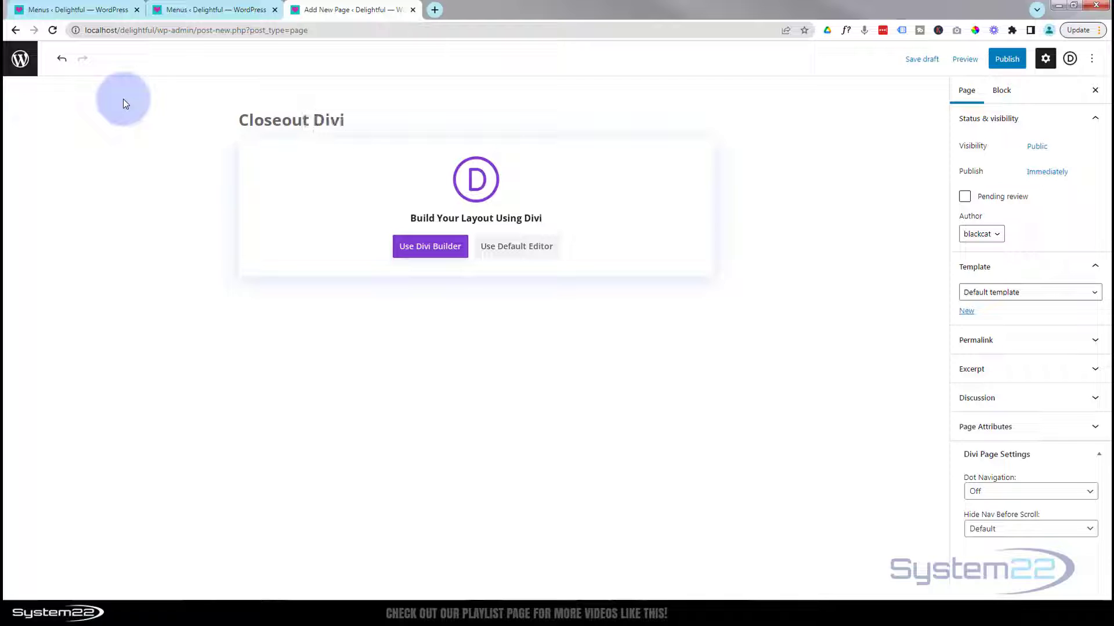
pyautogui.click(432, 249)
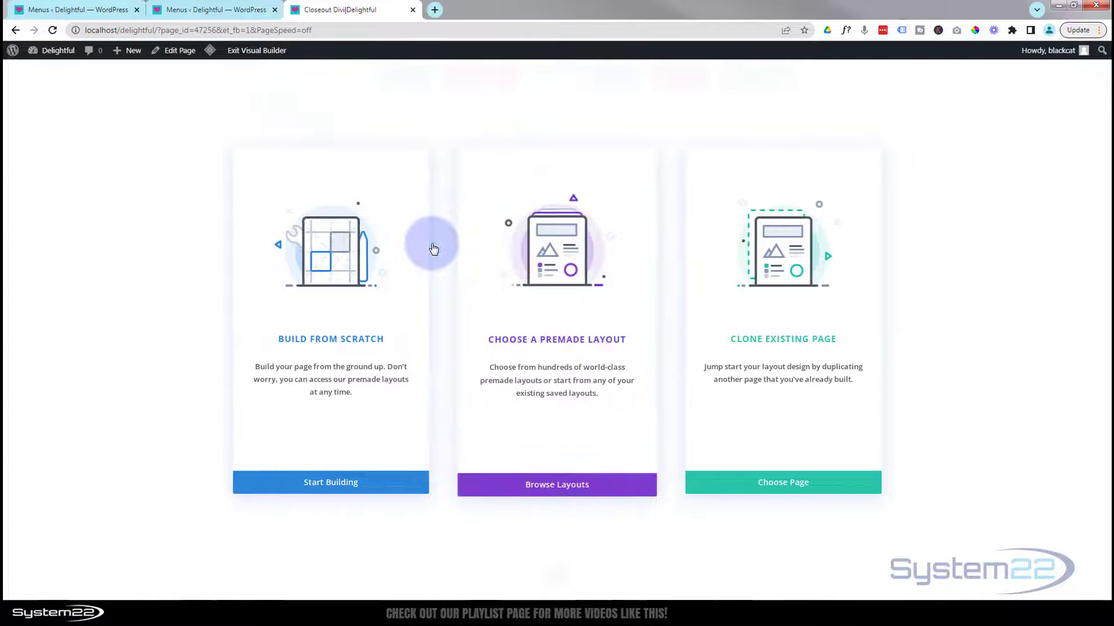
# Step: Build the page from scratch with a single-column row and insert a Woo Products module in it
pyautogui.click(323, 486)
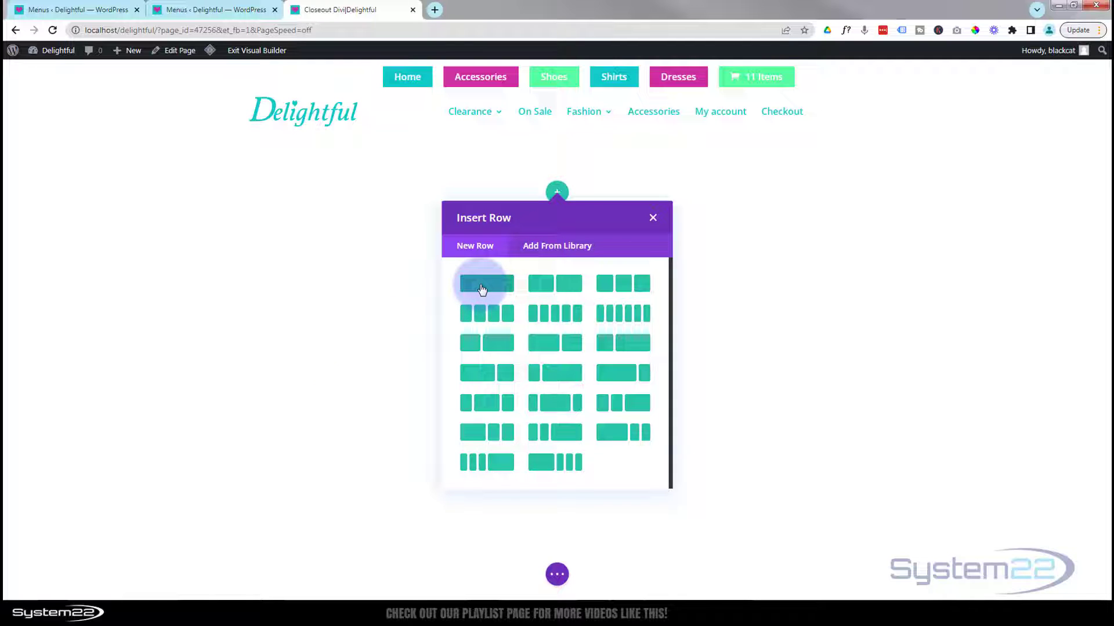
pyautogui.click(482, 288)
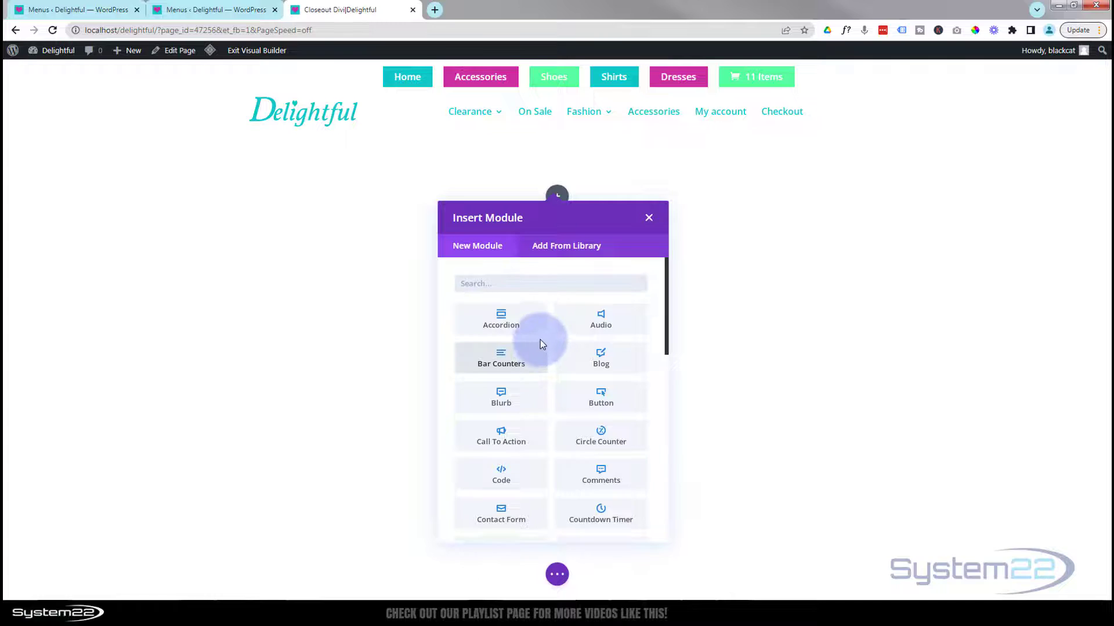
pyautogui.scroll(-5, 546, 341)
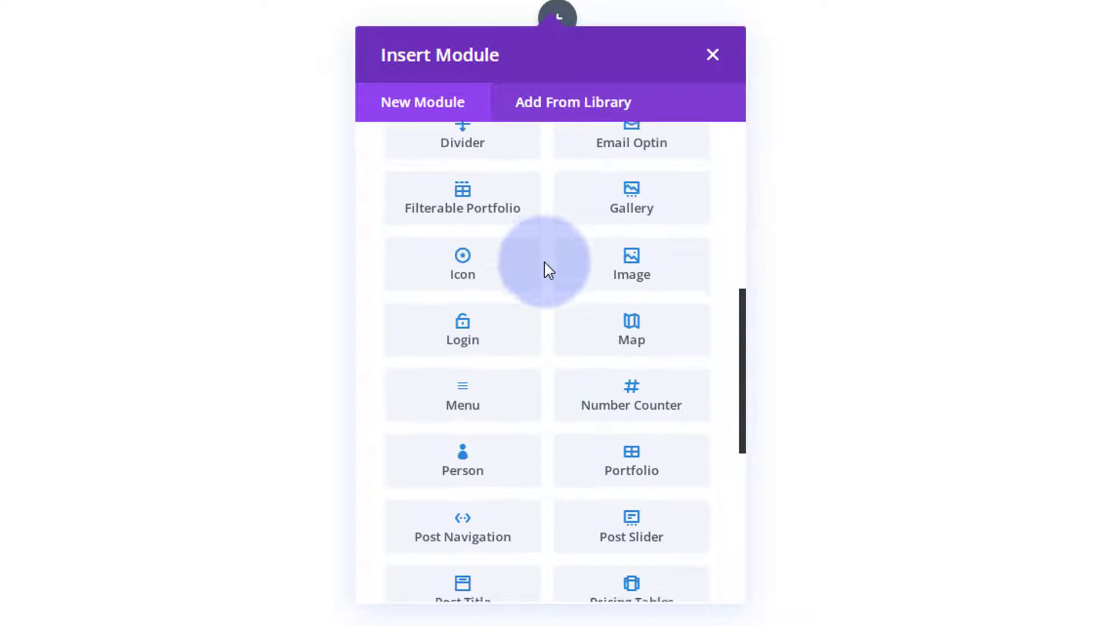
pyautogui.scroll(-8, 545, 264)
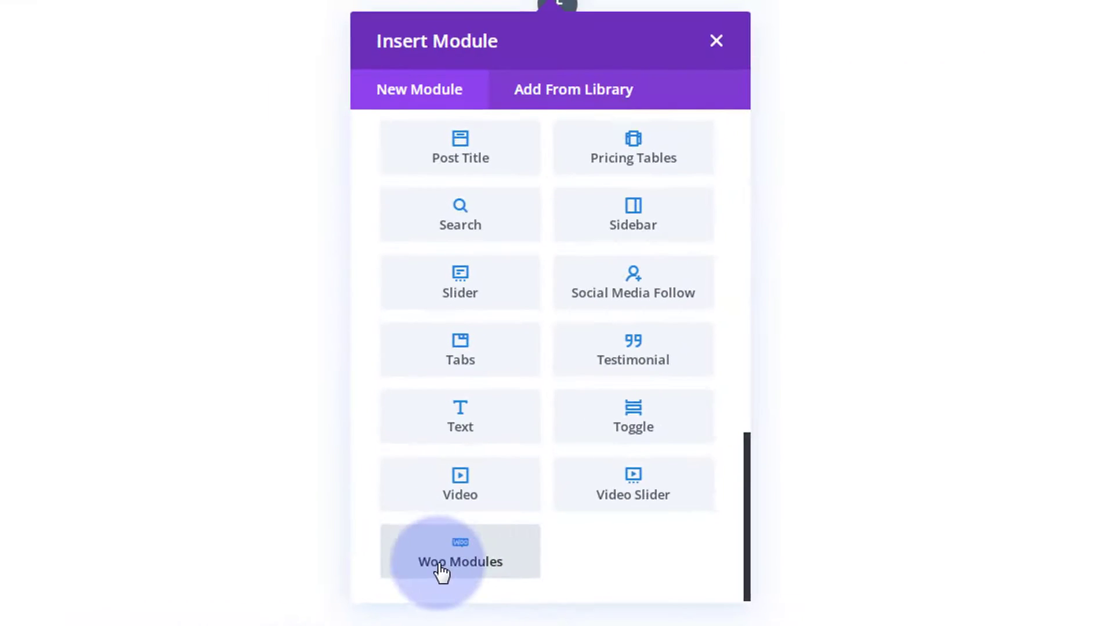
pyautogui.click(498, 560)
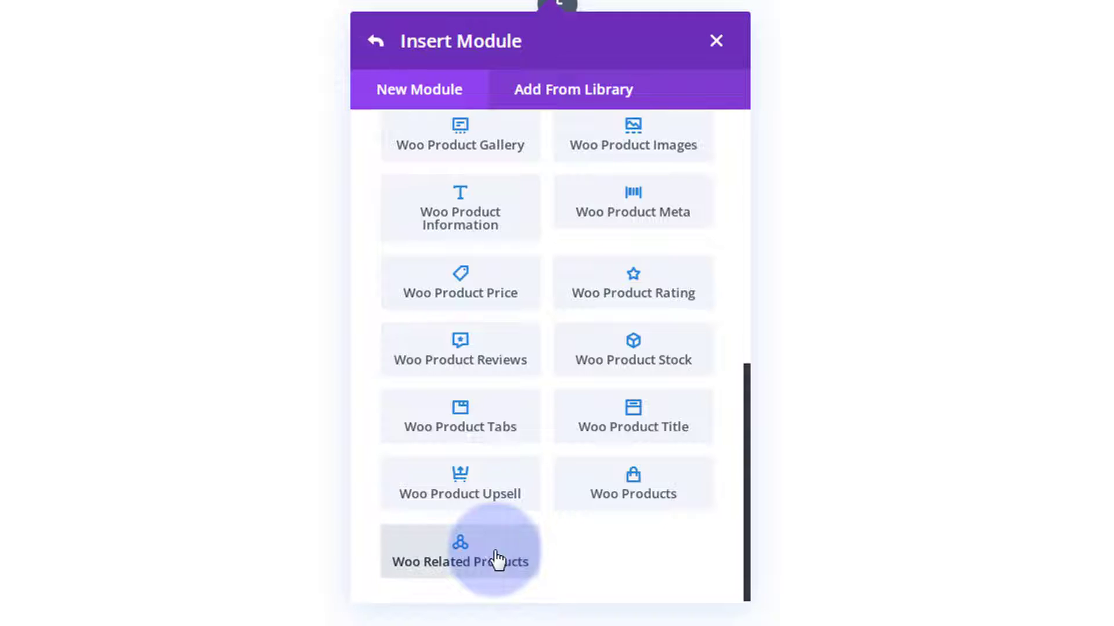
pyautogui.scroll(10, 536, 223)
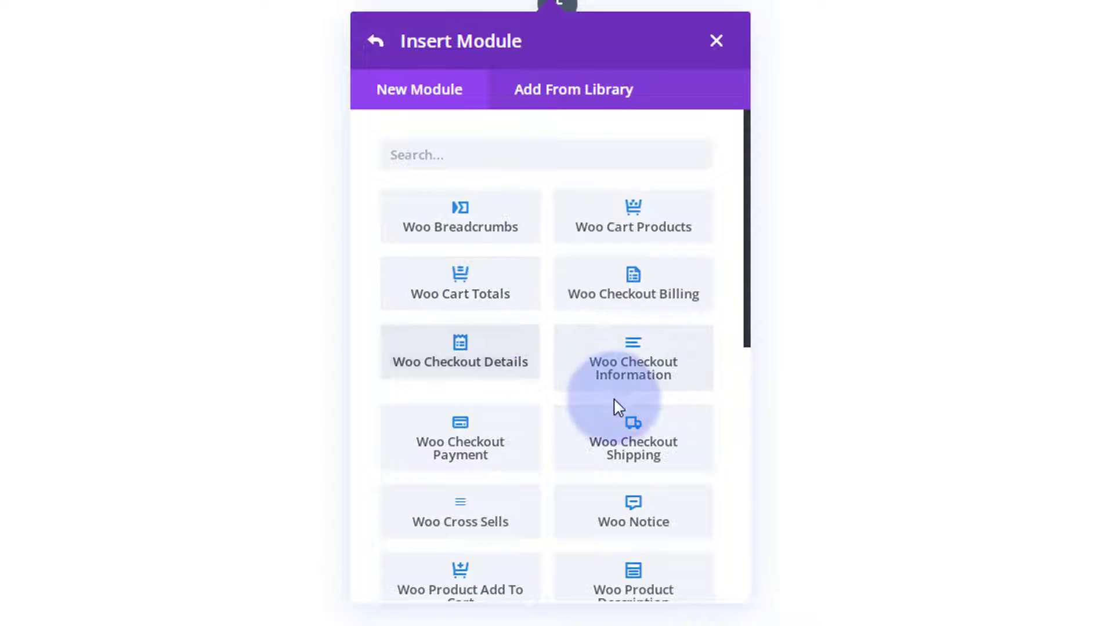
pyautogui.scroll(-3, 612, 392)
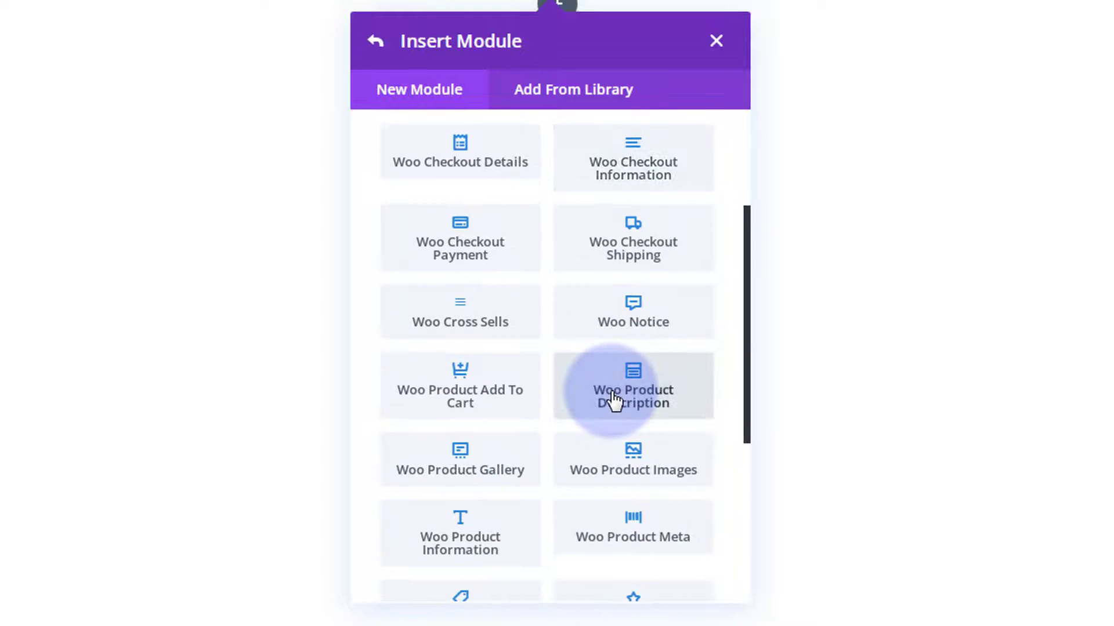
pyautogui.scroll(-5, 613, 399)
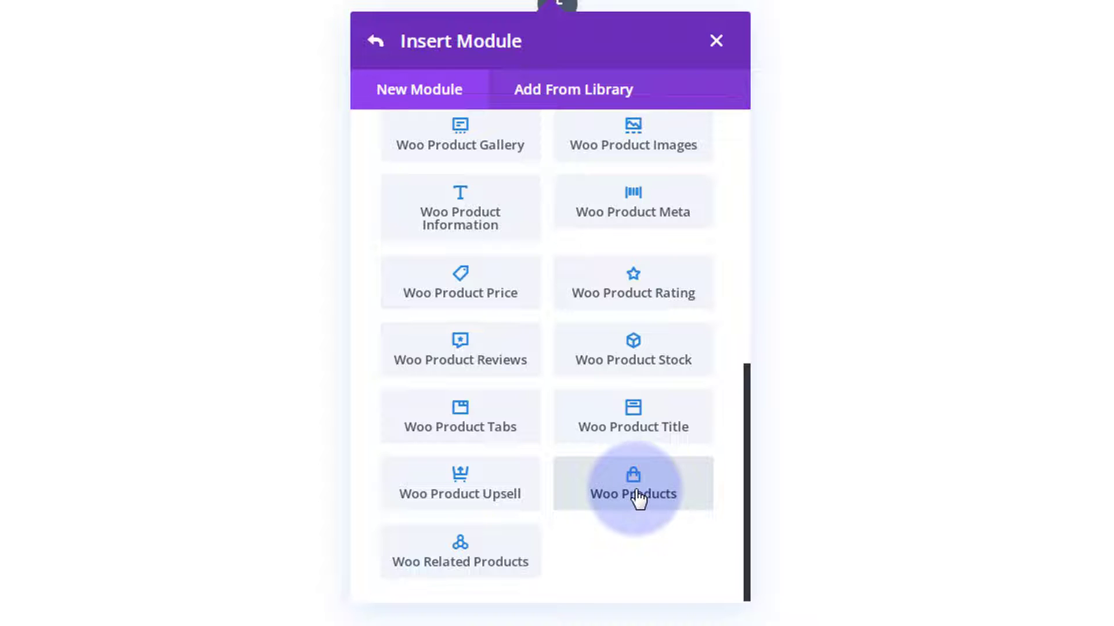
pyautogui.click(638, 498)
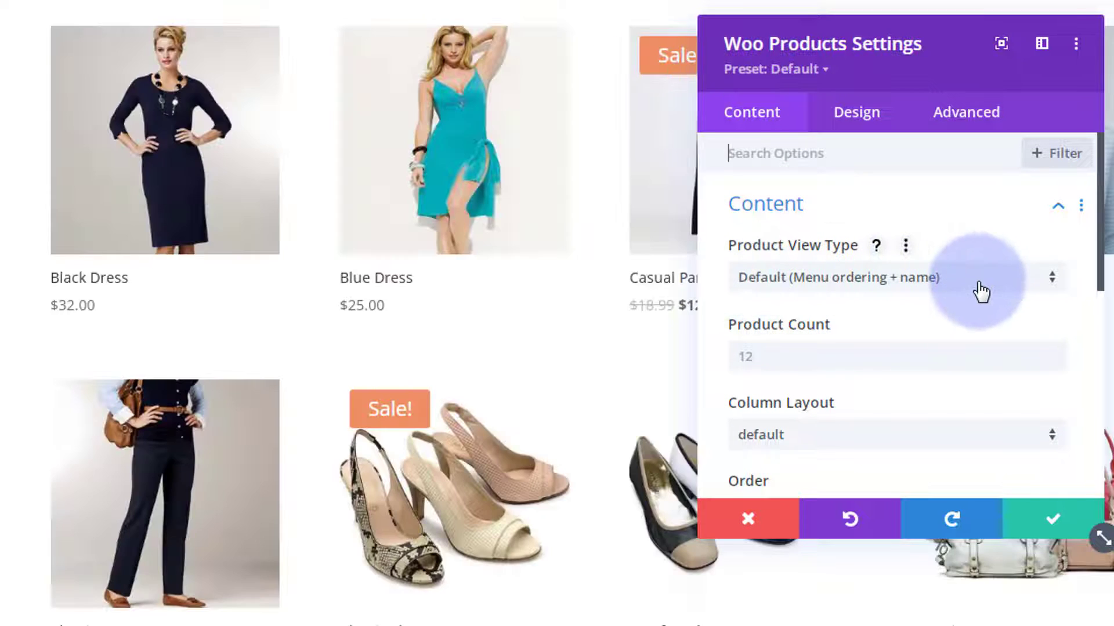
# Step: Set the Woo Products module's view type to Product Category and include only the Closeout category
pyautogui.click(979, 292)
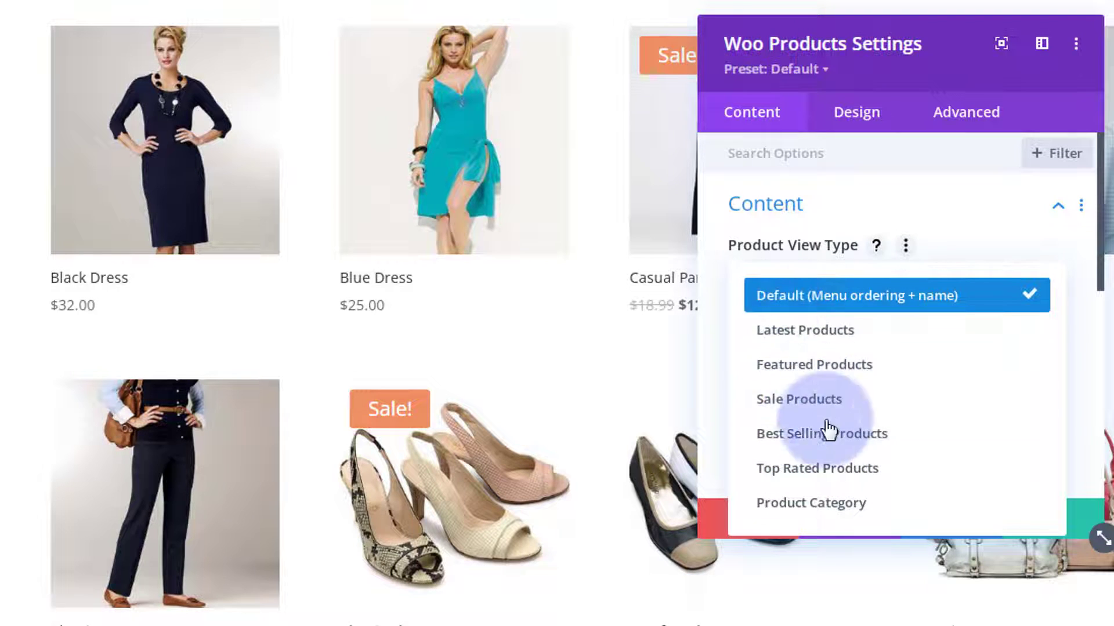
pyautogui.click(794, 513)
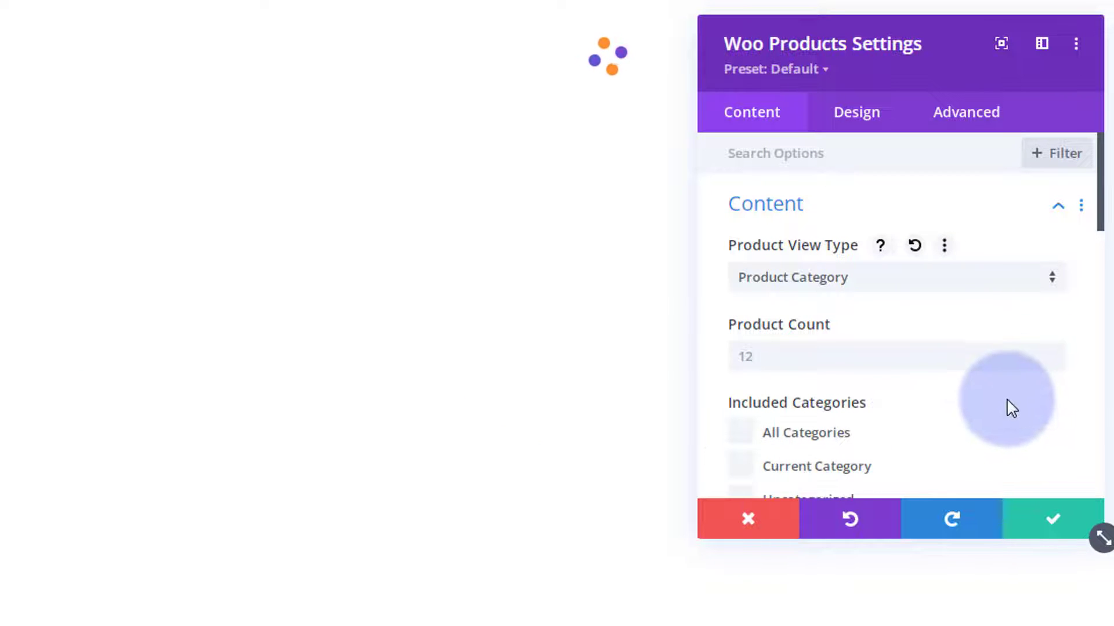
pyautogui.scroll(-6, 990, 377)
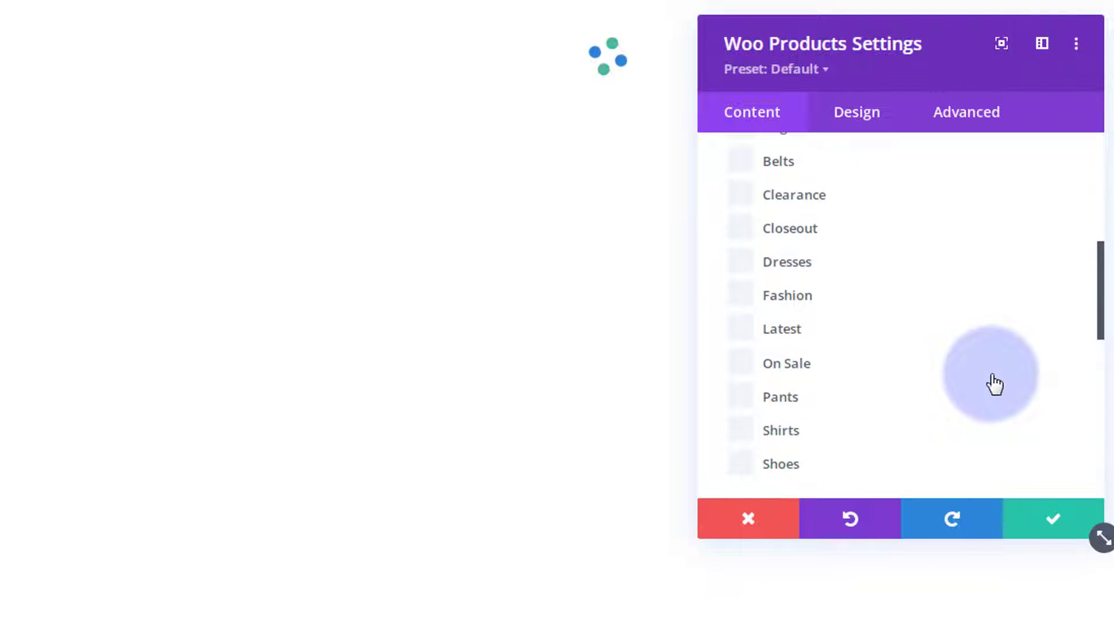
pyautogui.scroll(-2, 994, 384)
pyautogui.scroll(4, 995, 382)
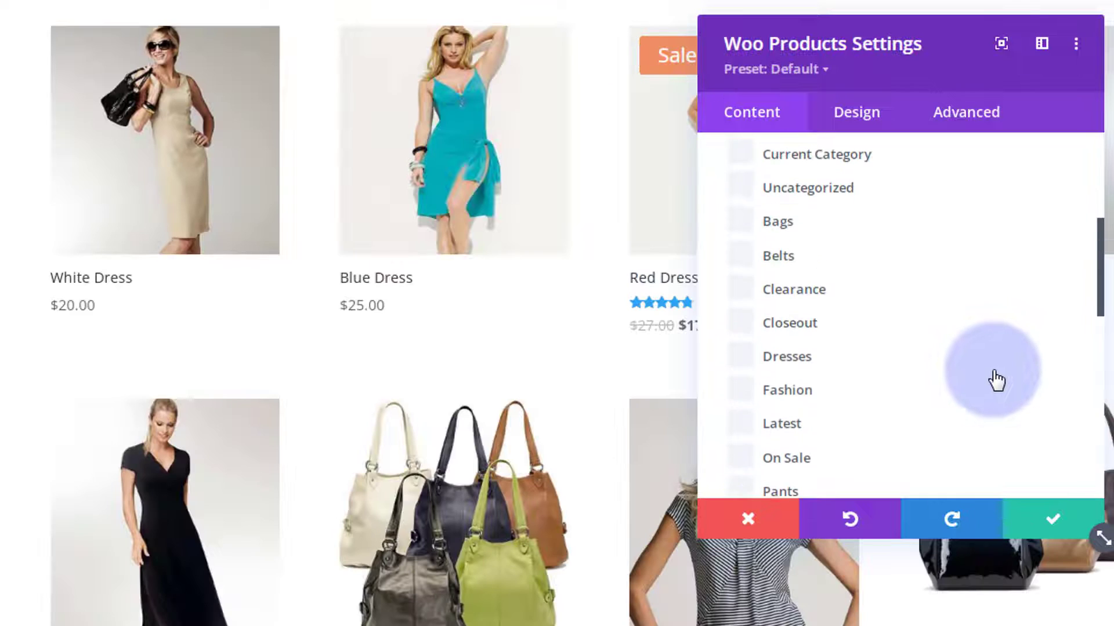
pyautogui.click(741, 330)
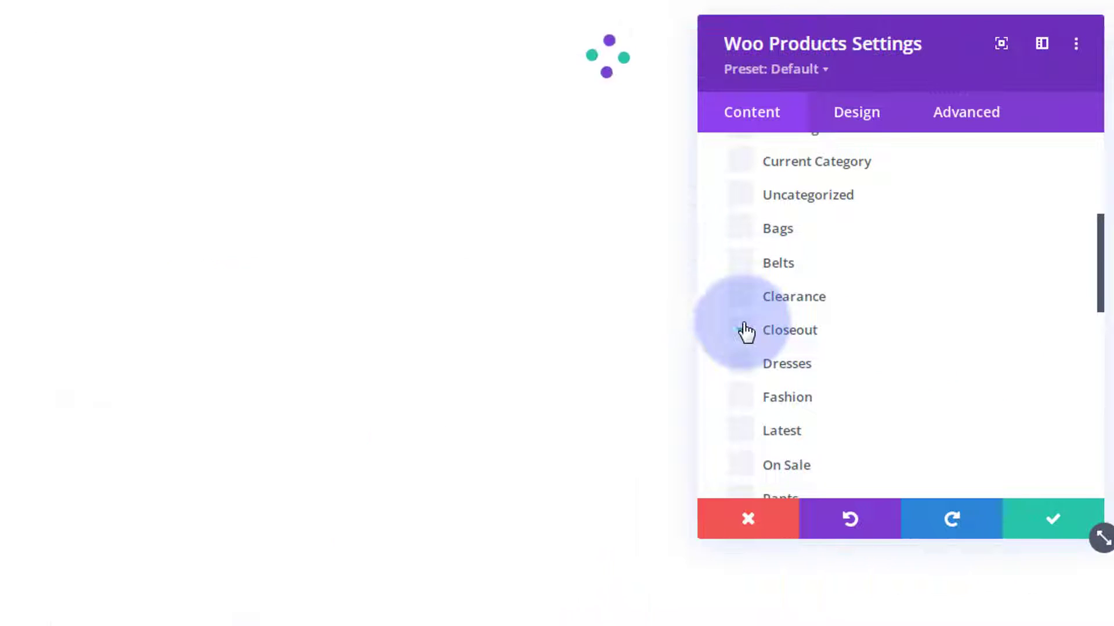
pyautogui.scroll(5, 983, 381)
pyautogui.scroll(1, 982, 381)
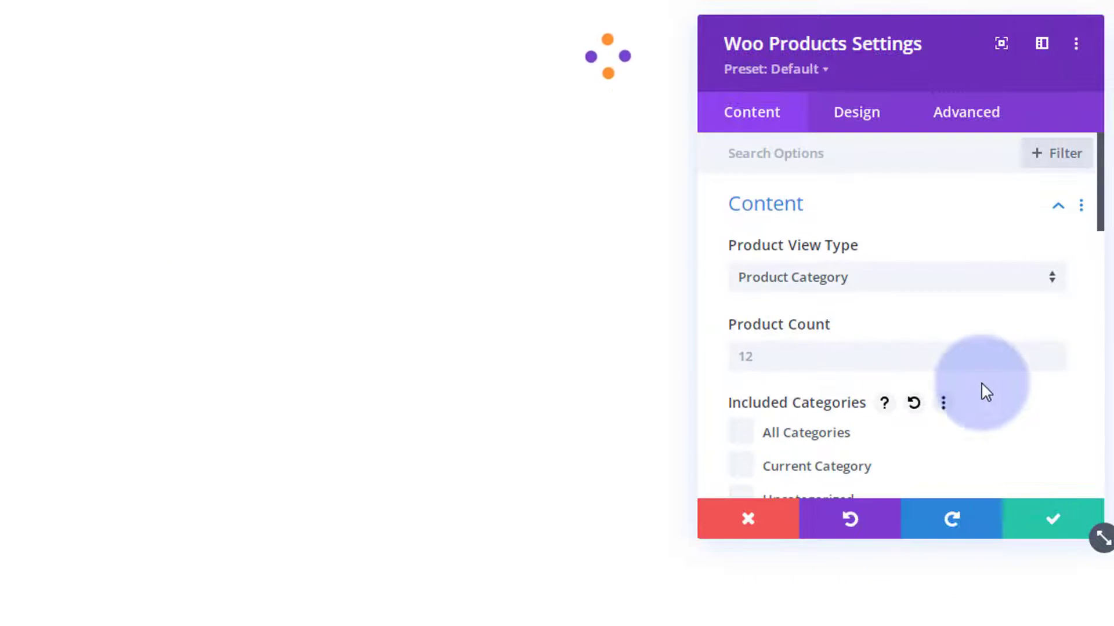
# Step: Set the Woo Products module's product count to 6 and its column layout to 3 columns
pyautogui.click(735, 354)
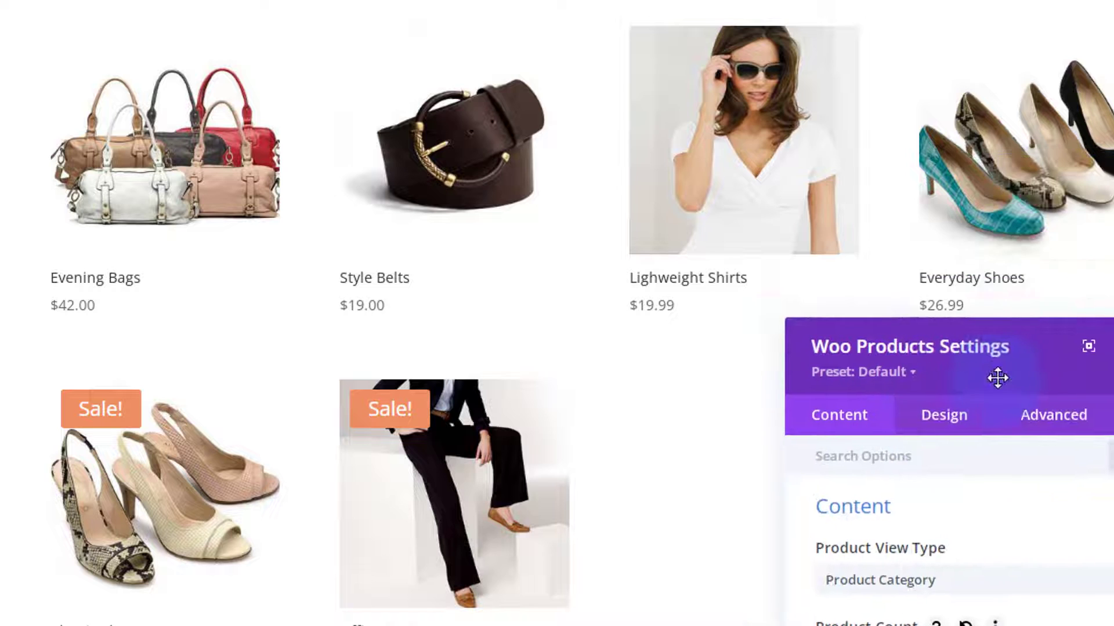
pyautogui.moveTo(994, 375); pyautogui.dragTo(730, 36)
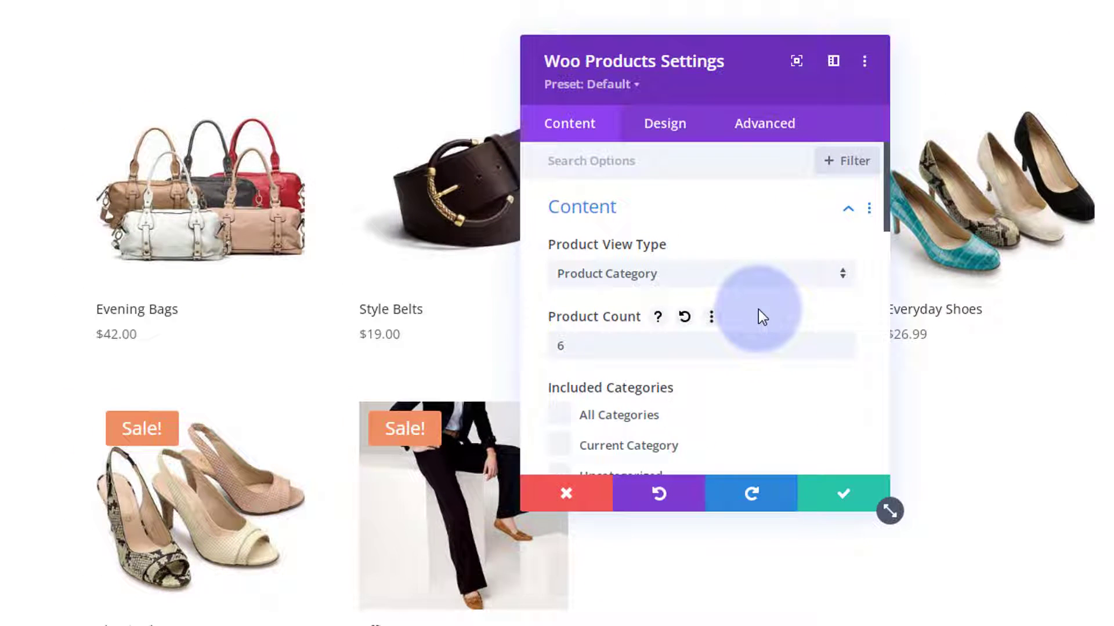
pyautogui.scroll(-2, 757, 311)
pyautogui.scroll(-8, 759, 310)
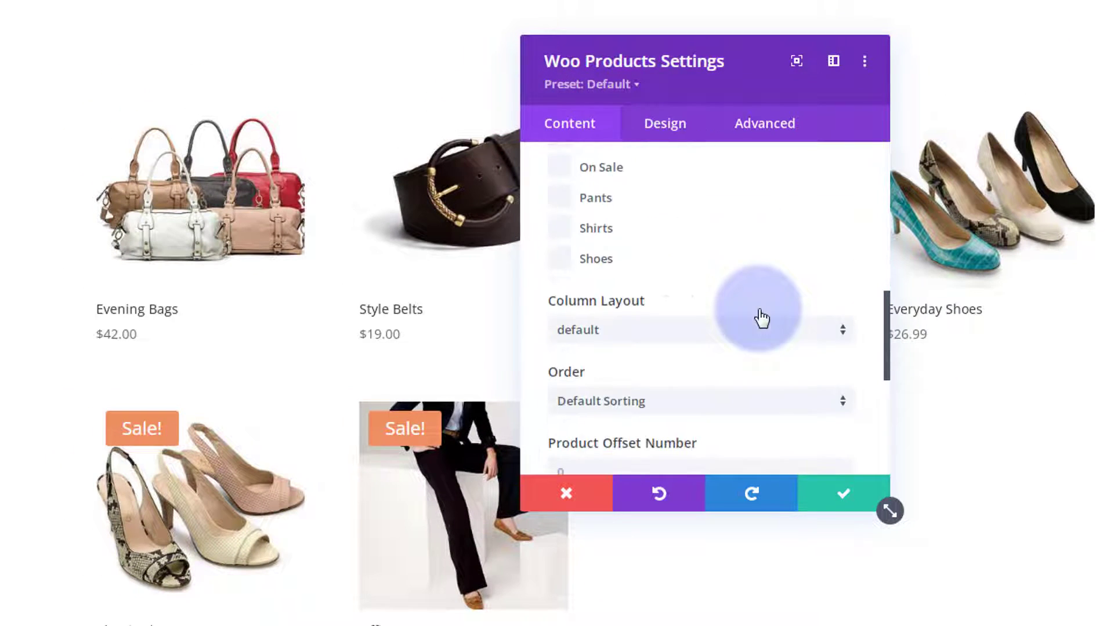
pyautogui.scroll(-2, 759, 318)
pyautogui.click(720, 249)
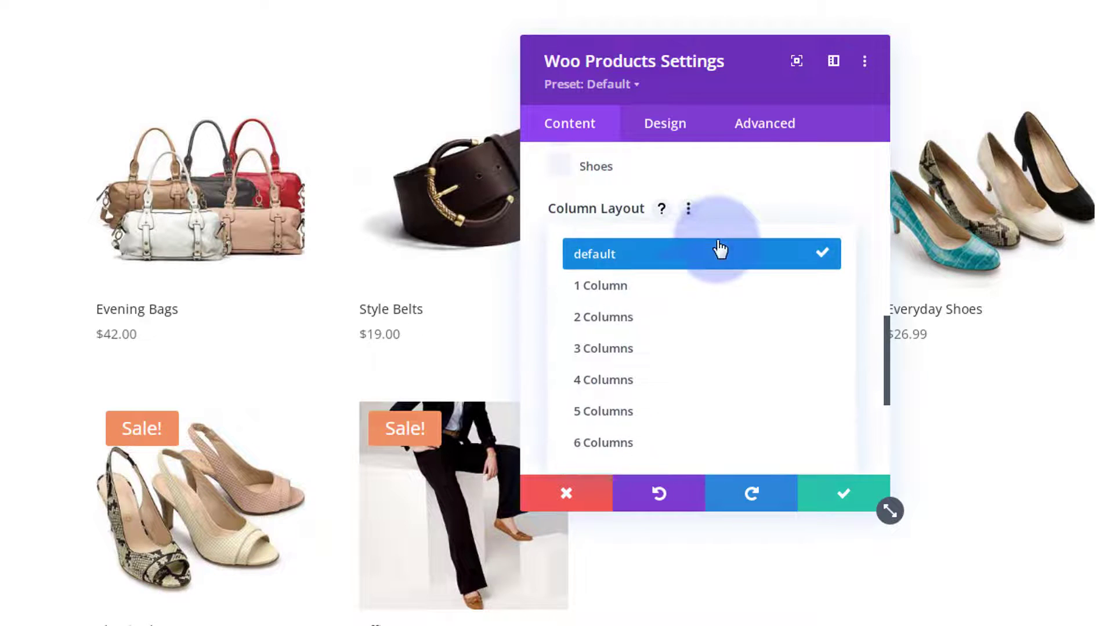
pyautogui.click(656, 348)
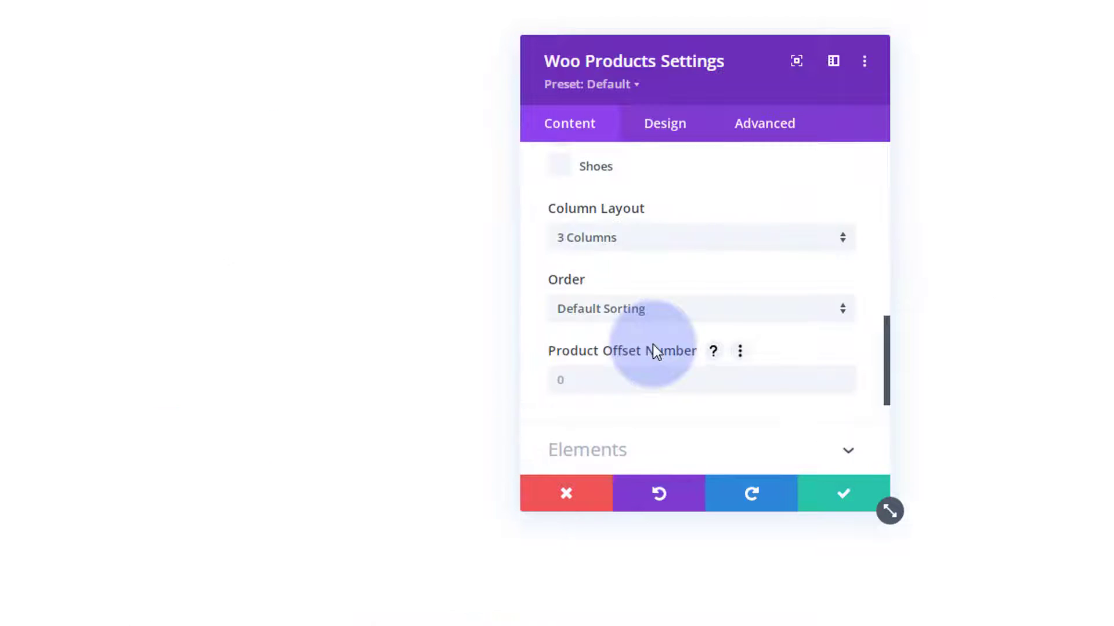
pyautogui.moveTo(735, 91); pyautogui.dragTo(781, 36)
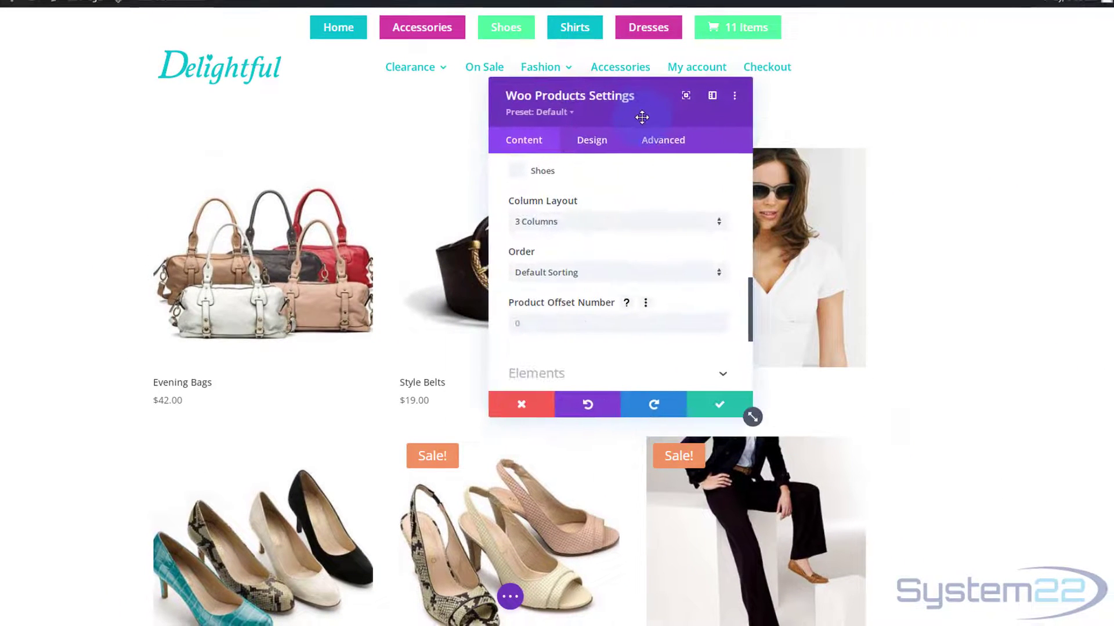
# Step: Examine the module's product order choices and the element toggles for pagination, name, image, price, rating and sale badge
pyautogui.click(616, 275)
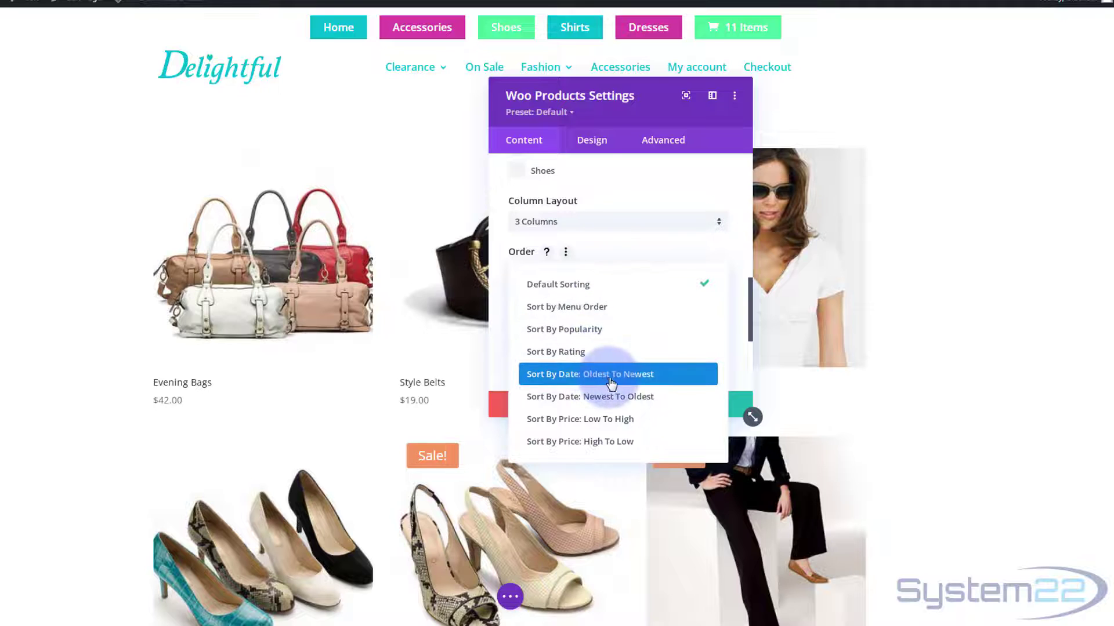
pyautogui.click(632, 255)
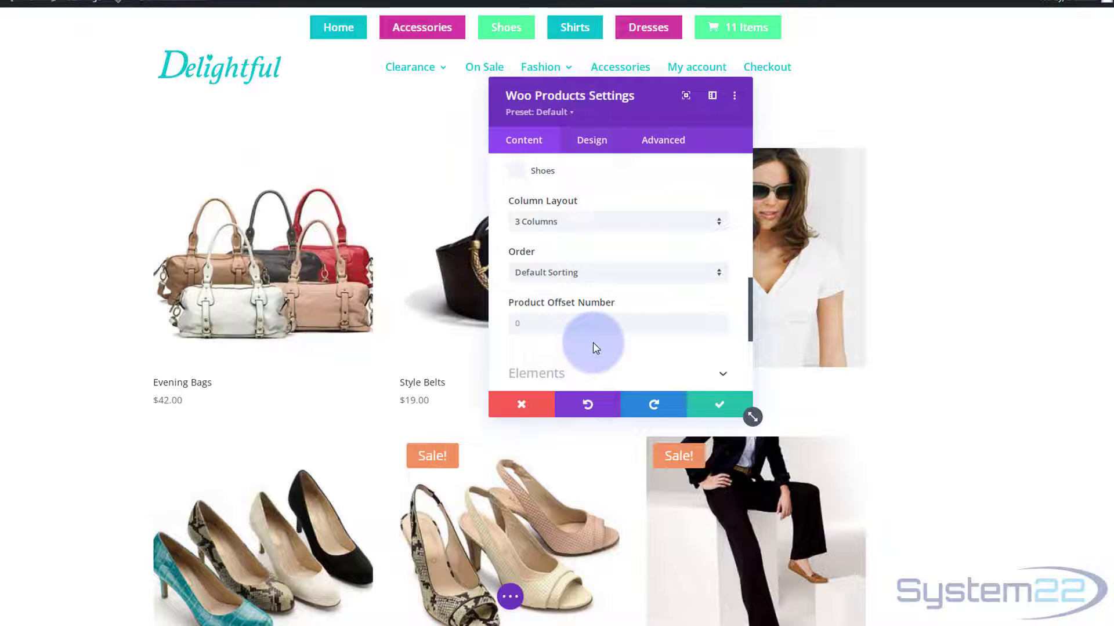
pyautogui.scroll(-1, 593, 342)
pyautogui.scroll(-1, 592, 343)
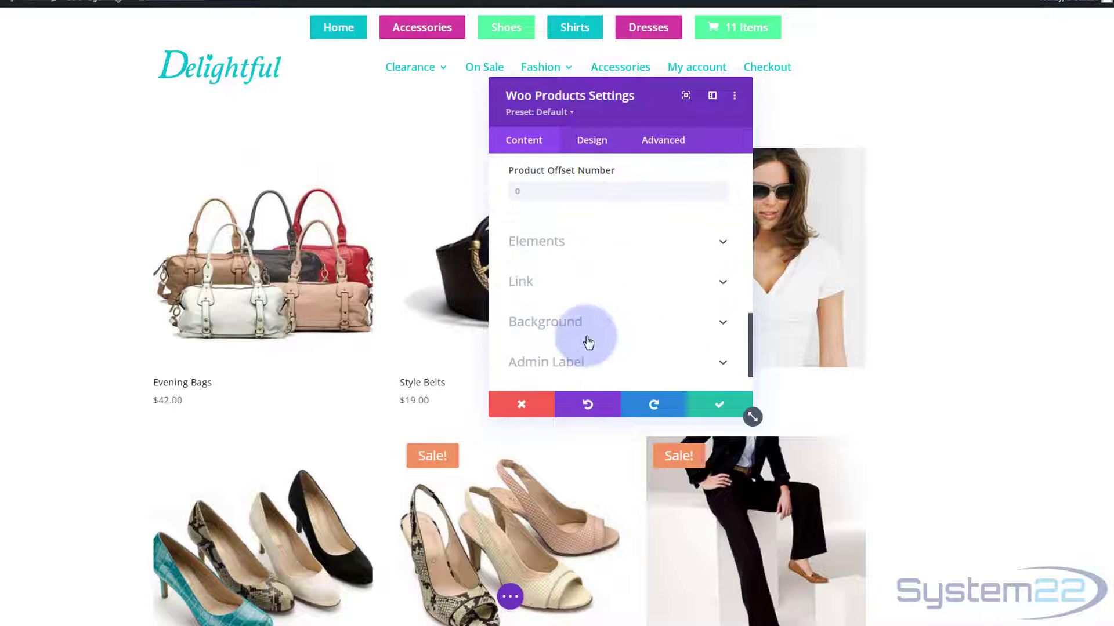
pyautogui.click(621, 242)
pyautogui.scroll(3, 620, 250)
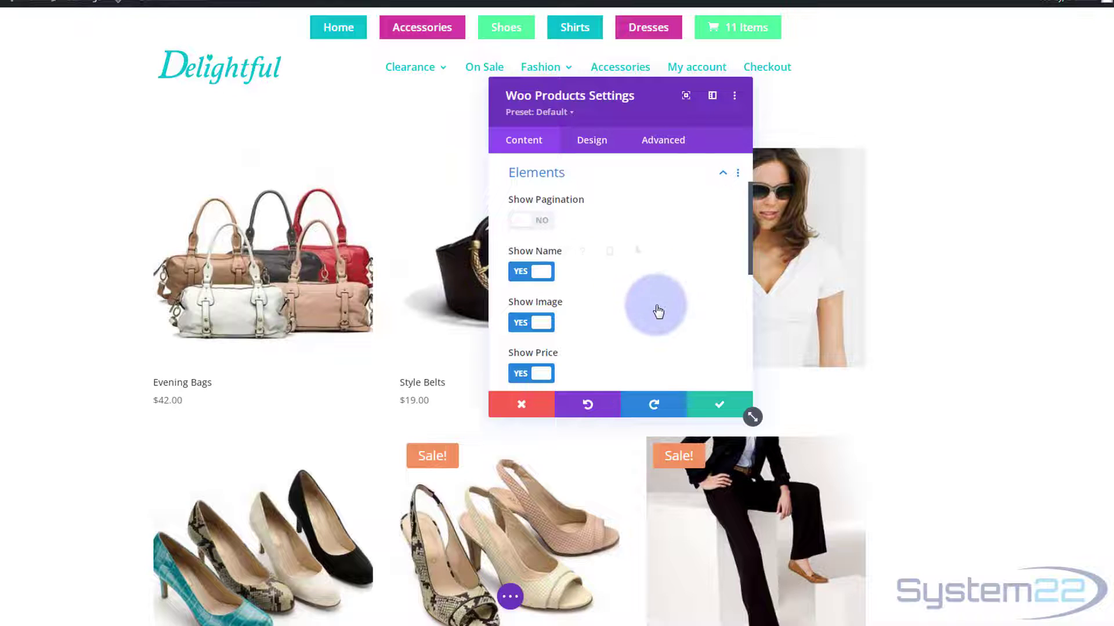
pyautogui.scroll(-1, 660, 314)
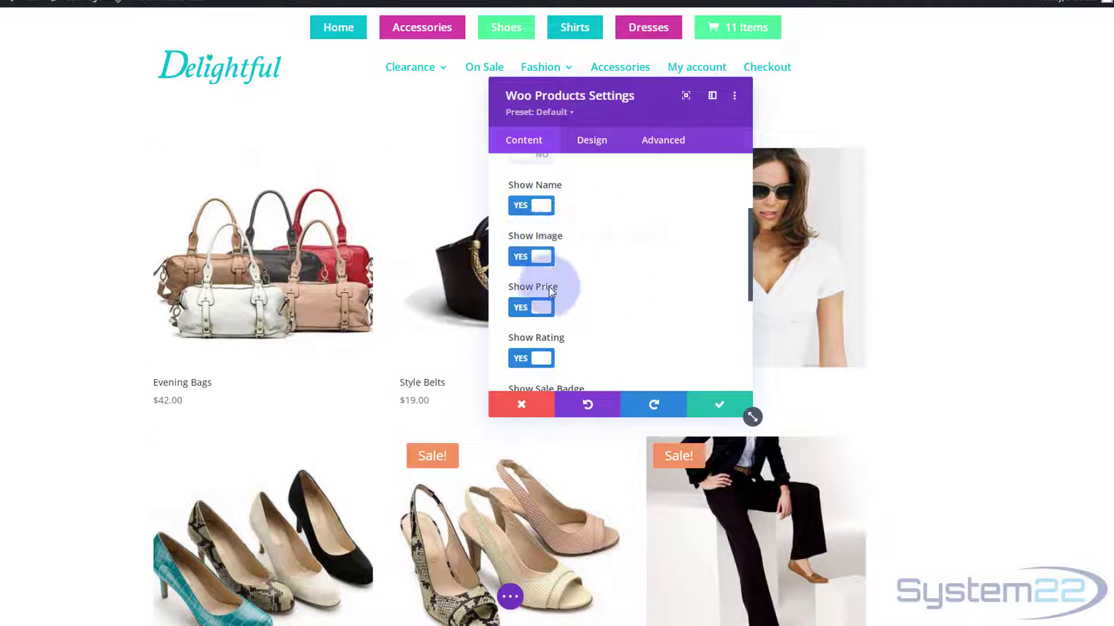
pyautogui.scroll(-1, 579, 325)
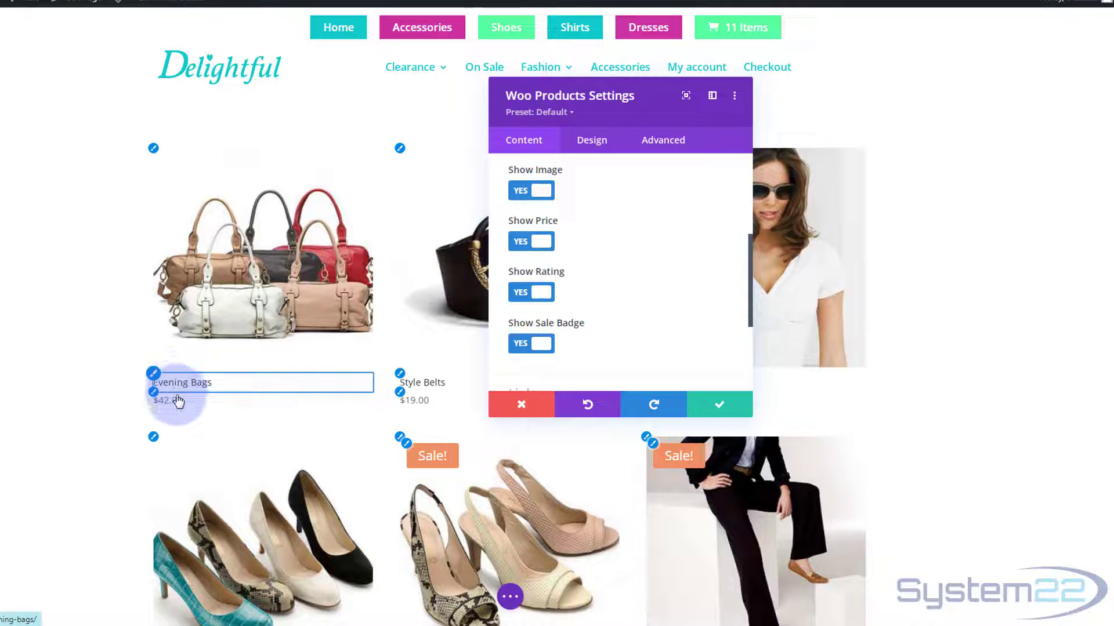
pyautogui.click(176, 404)
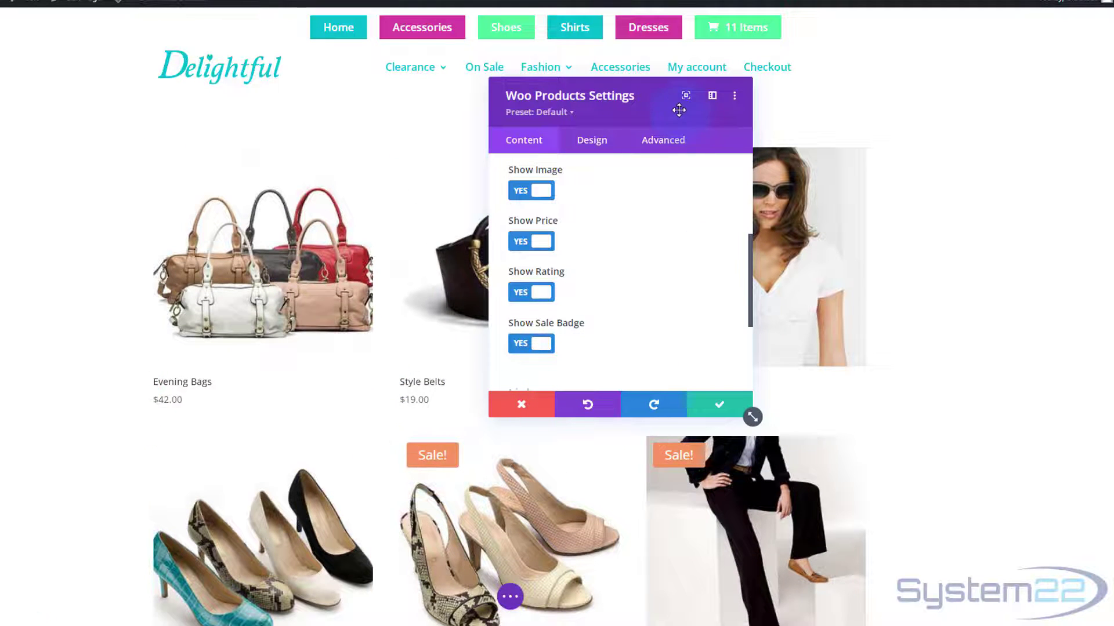
pyautogui.moveTo(678, 110); pyautogui.dragTo(199, 84)
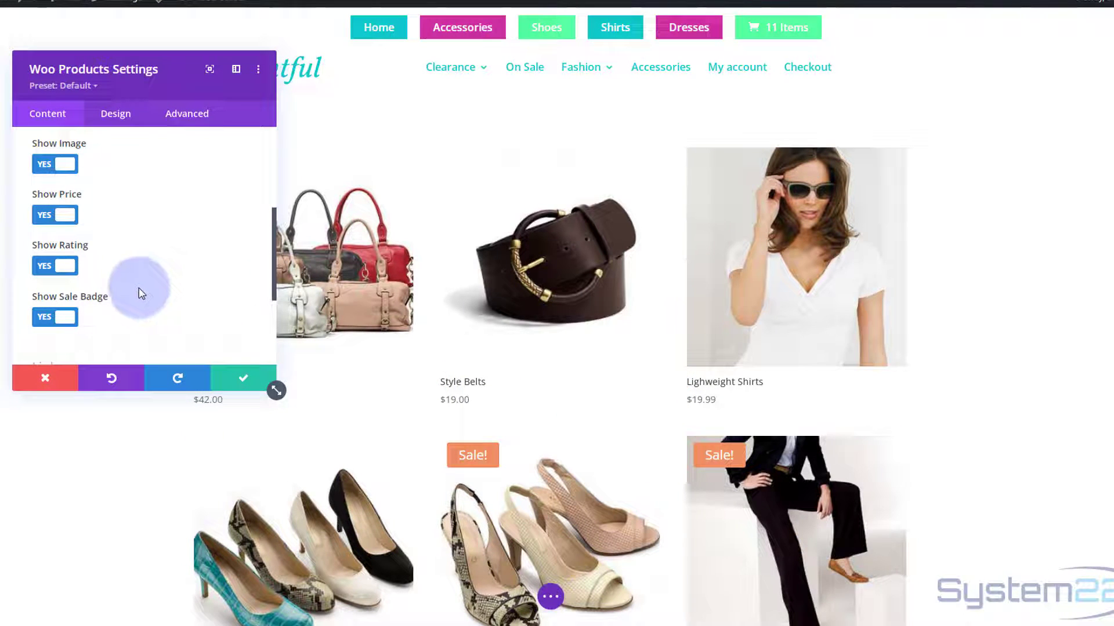
# Step: Set the sale badge color to purple in the module's design settings
pyautogui.click(116, 115)
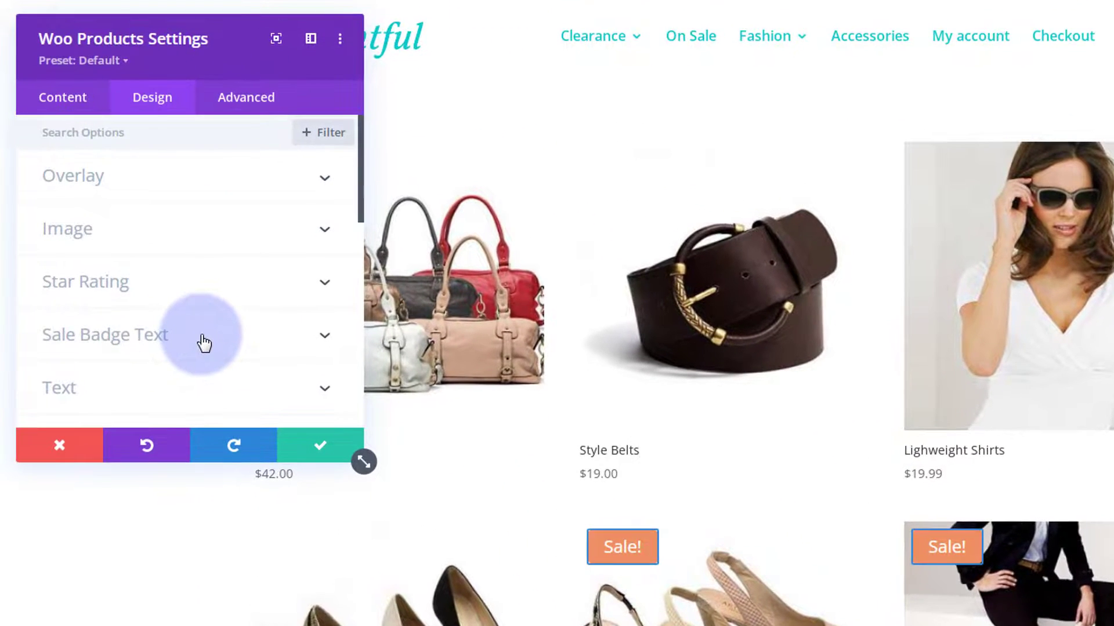
pyautogui.click(204, 343)
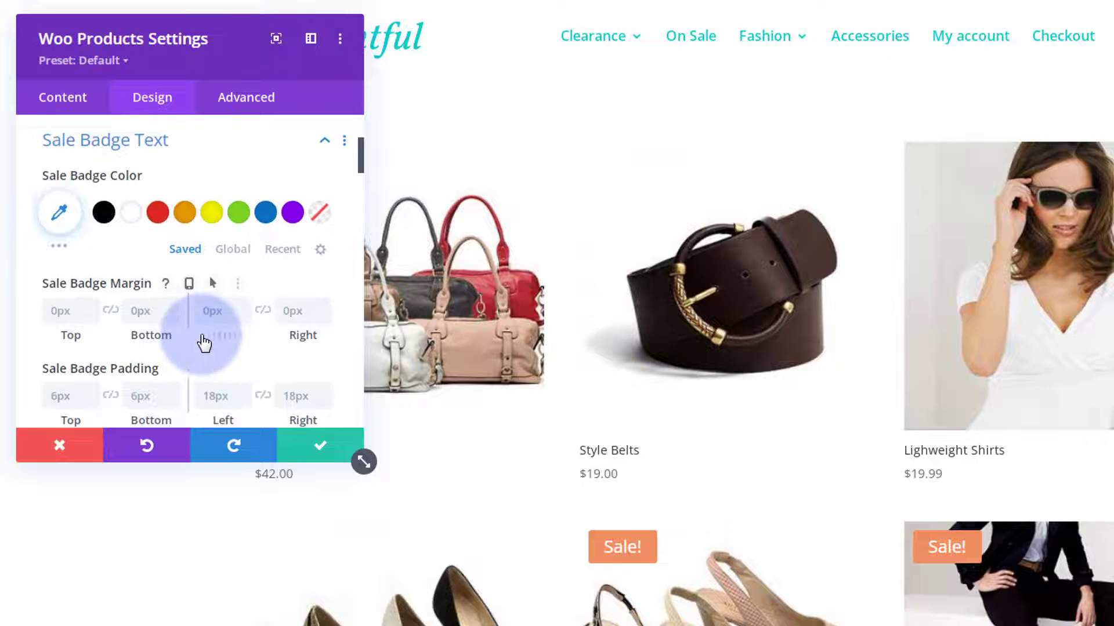
pyautogui.click(294, 214)
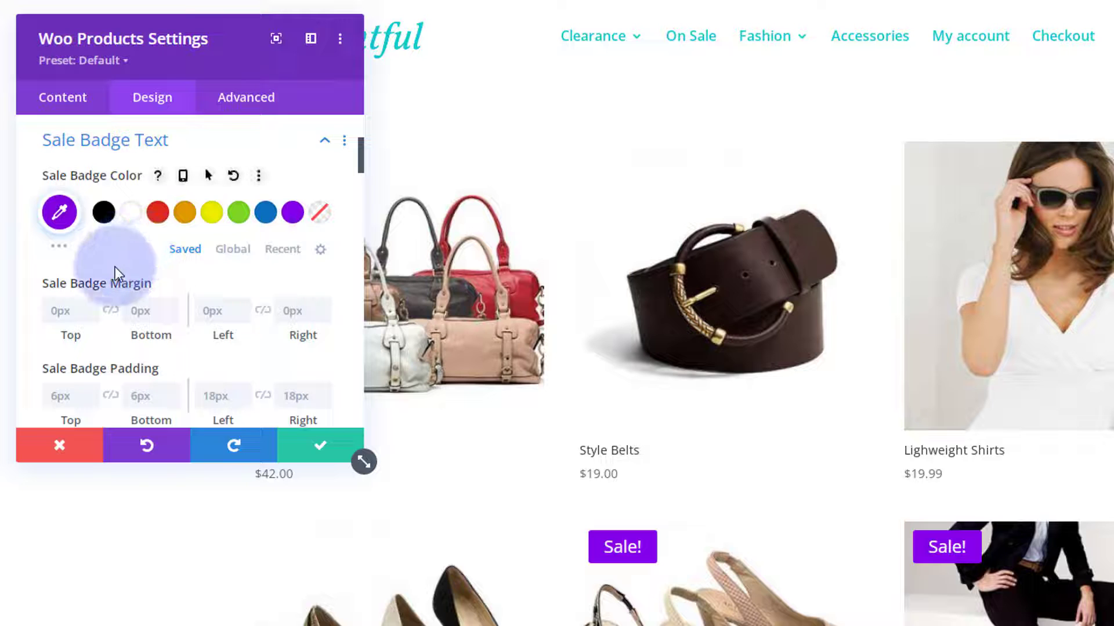
# Step: Look over the sale badge font choices and the module's remaining design options
pyautogui.scroll(-1, 57, 292)
pyautogui.scroll(-3, 57, 291)
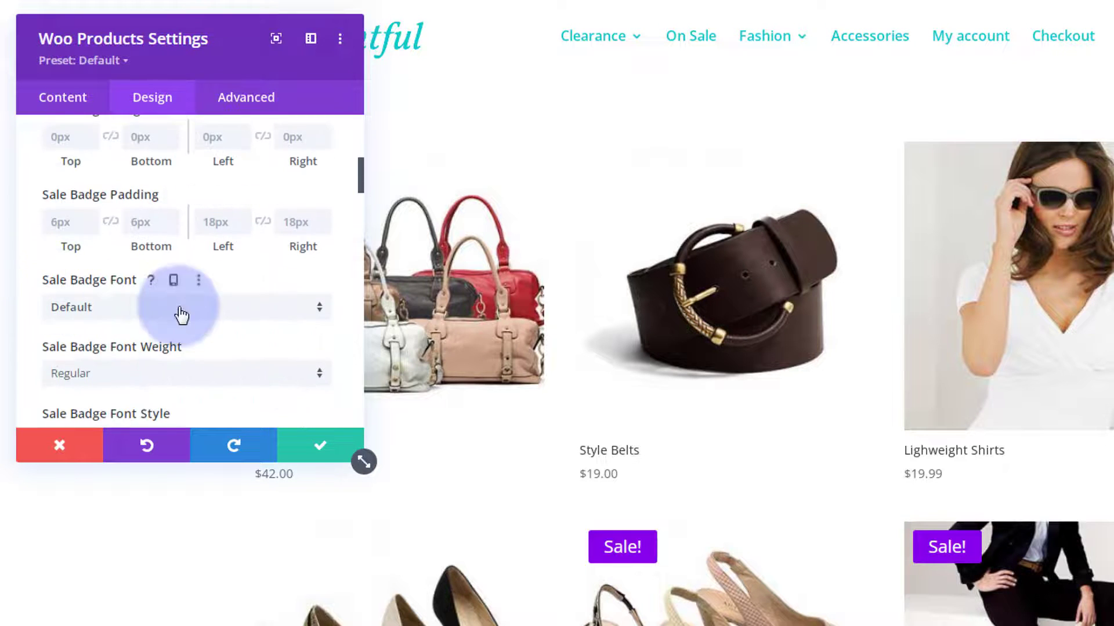
pyautogui.scroll(-2, 172, 257)
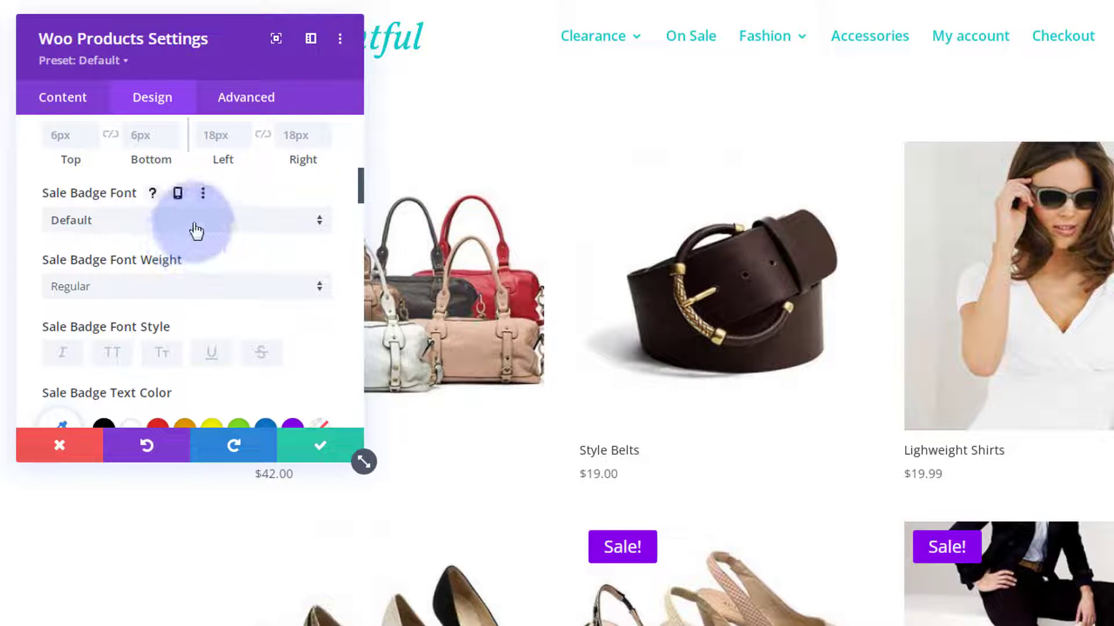
pyautogui.click(197, 231)
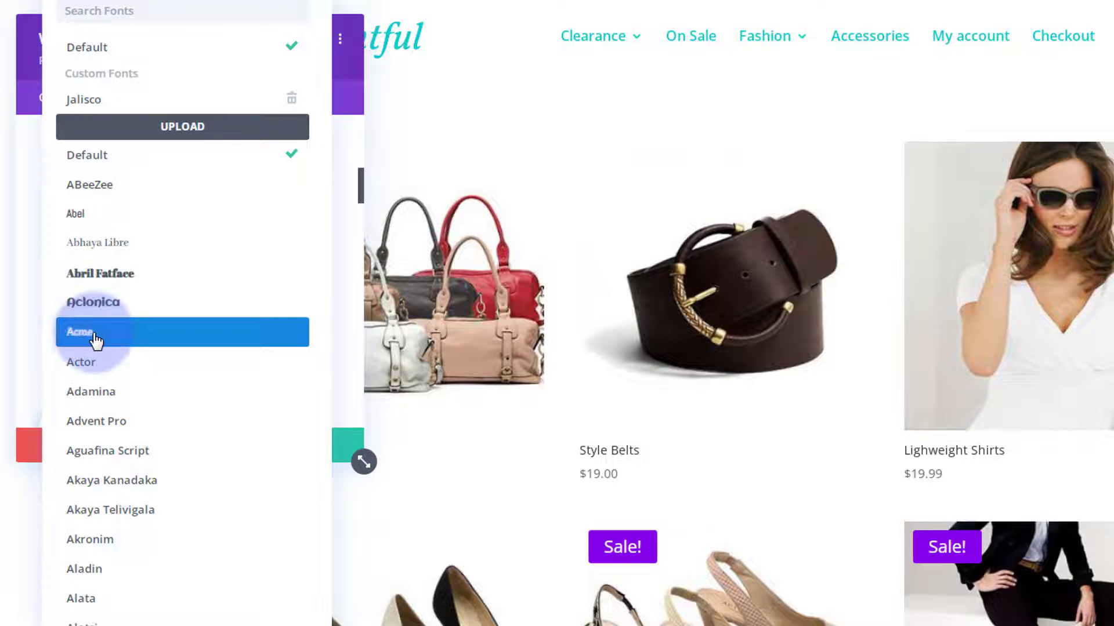
pyautogui.click(81, 58)
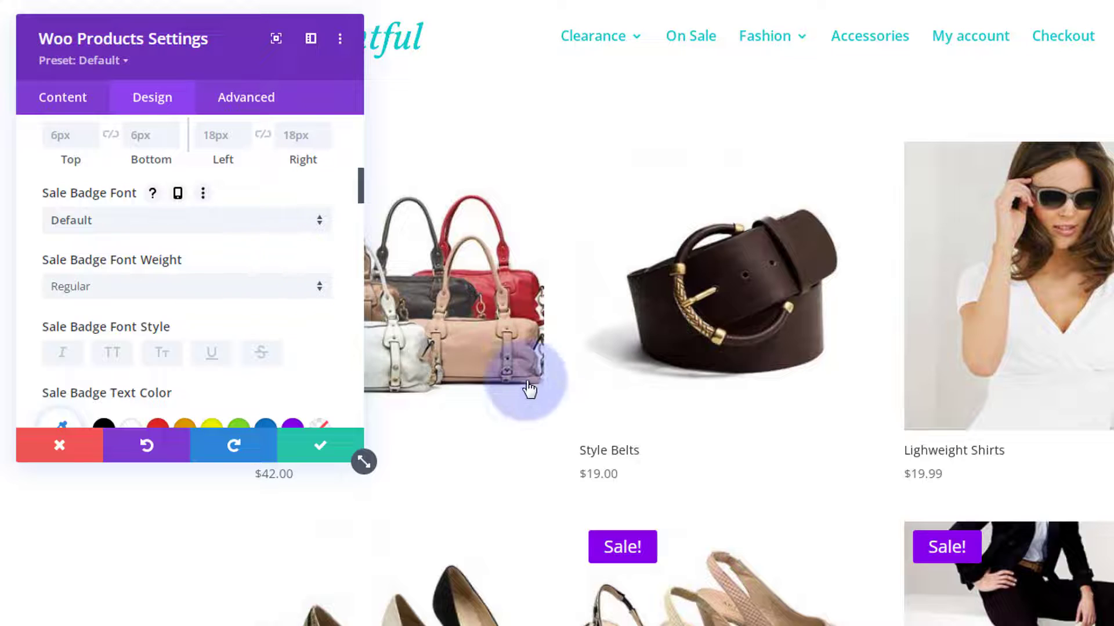
pyautogui.scroll(-10, 210, 290)
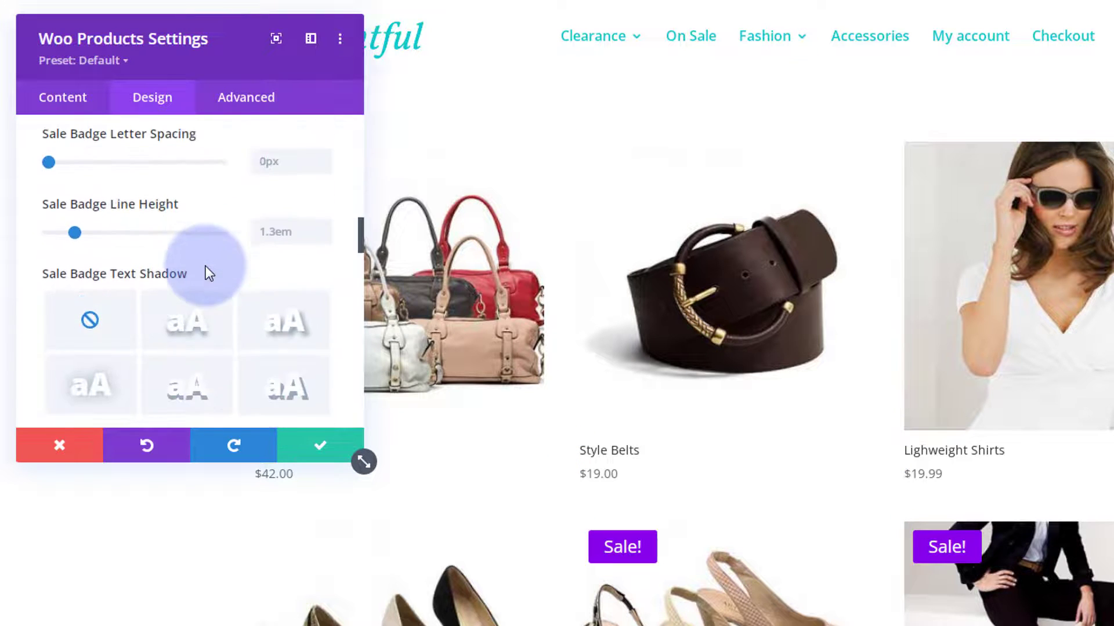
pyautogui.scroll(-12, 204, 266)
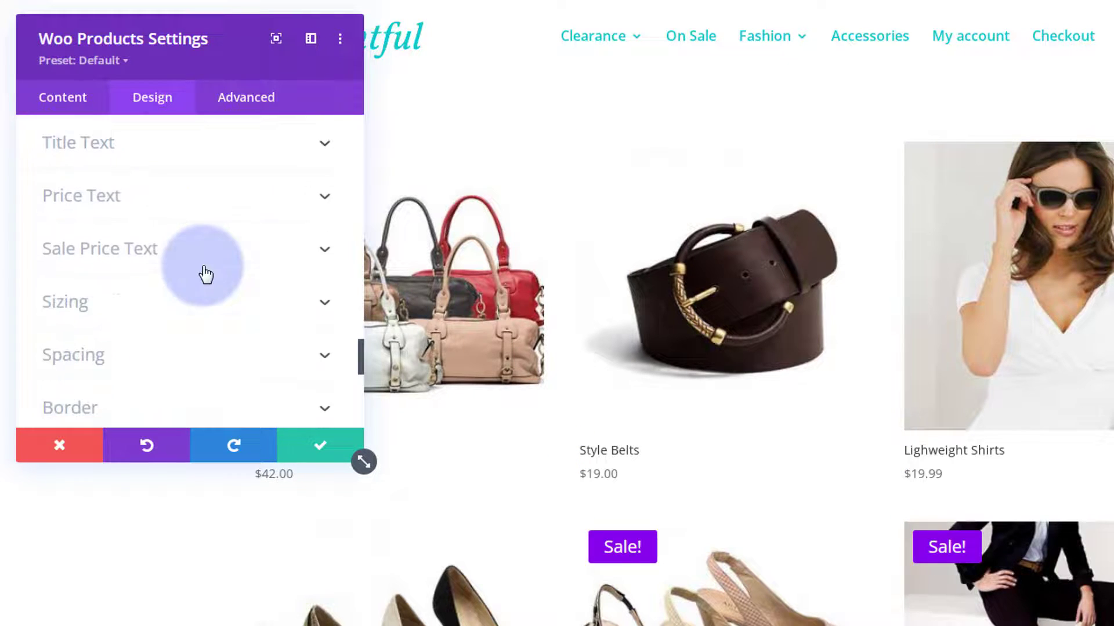
pyautogui.scroll(-2, 206, 275)
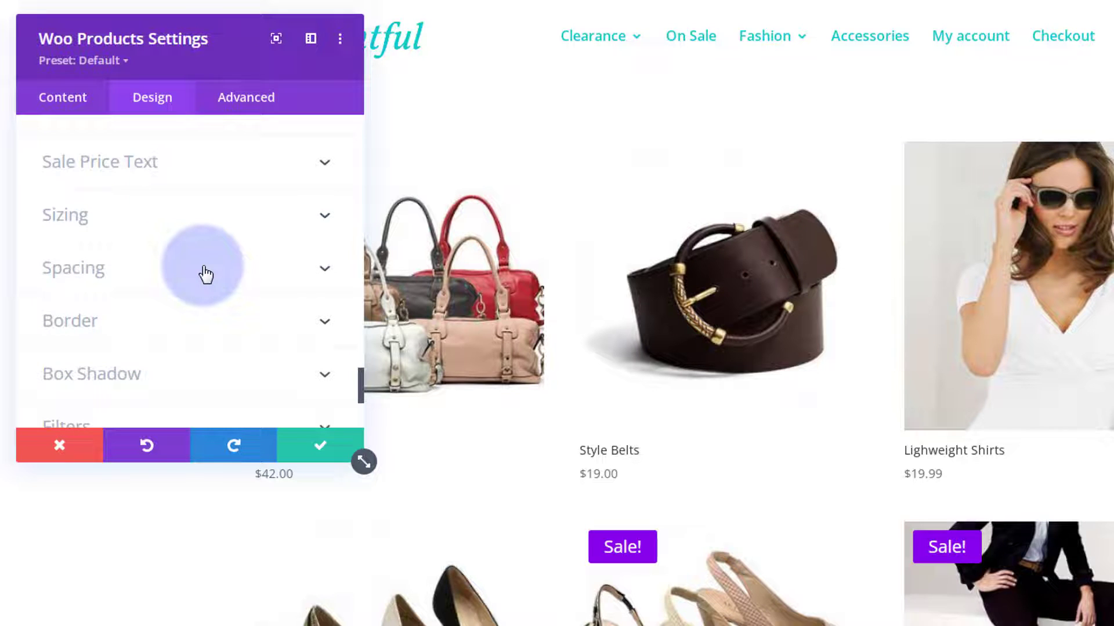
pyautogui.scroll(-2, 205, 272)
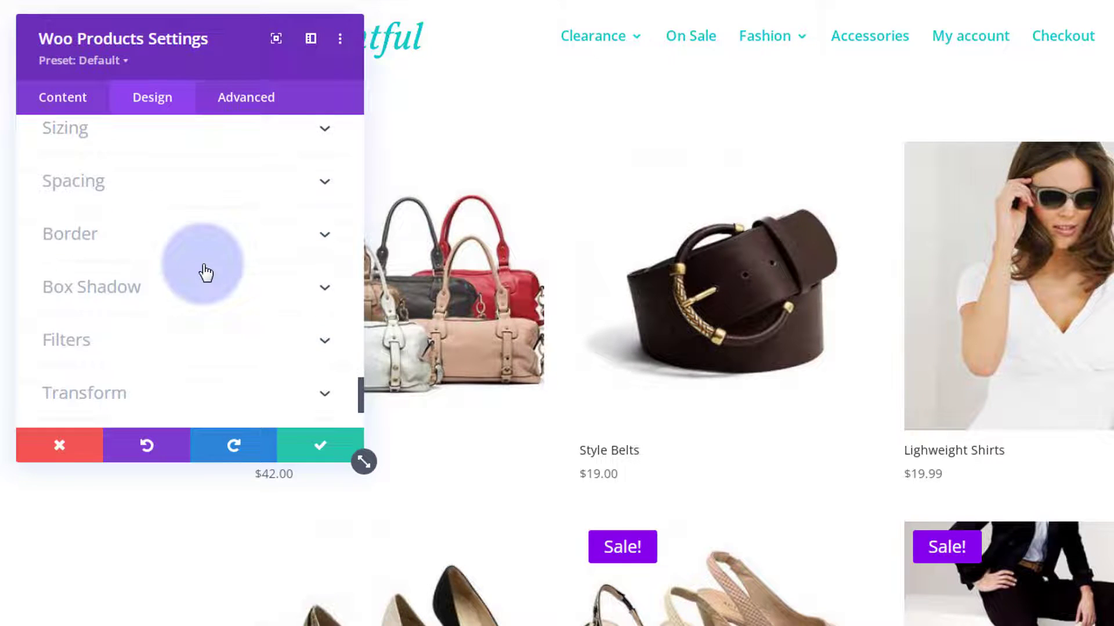
# Step: Save the module settings, publish the Closeout Divi page and exit the Visual Builder
pyautogui.click(309, 457)
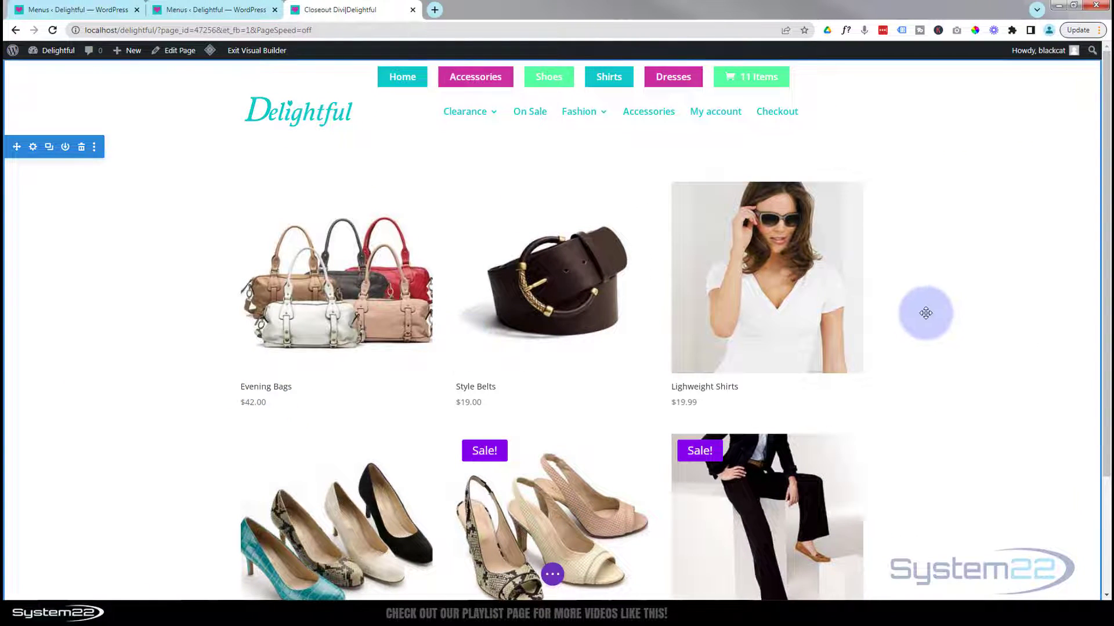
pyautogui.click(552, 576)
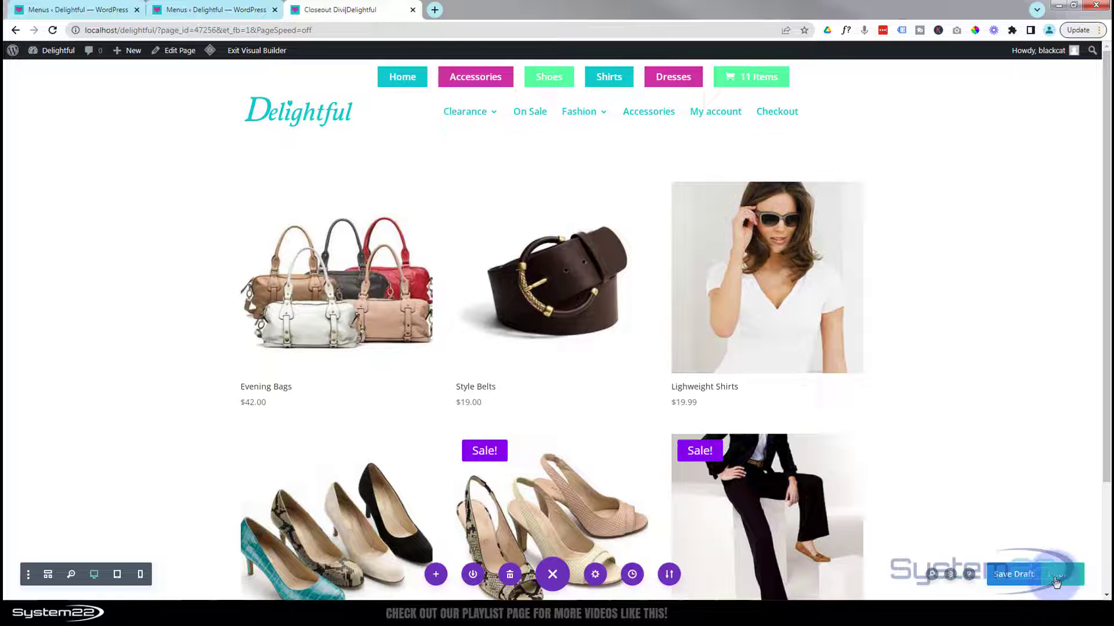
pyautogui.click(257, 54)
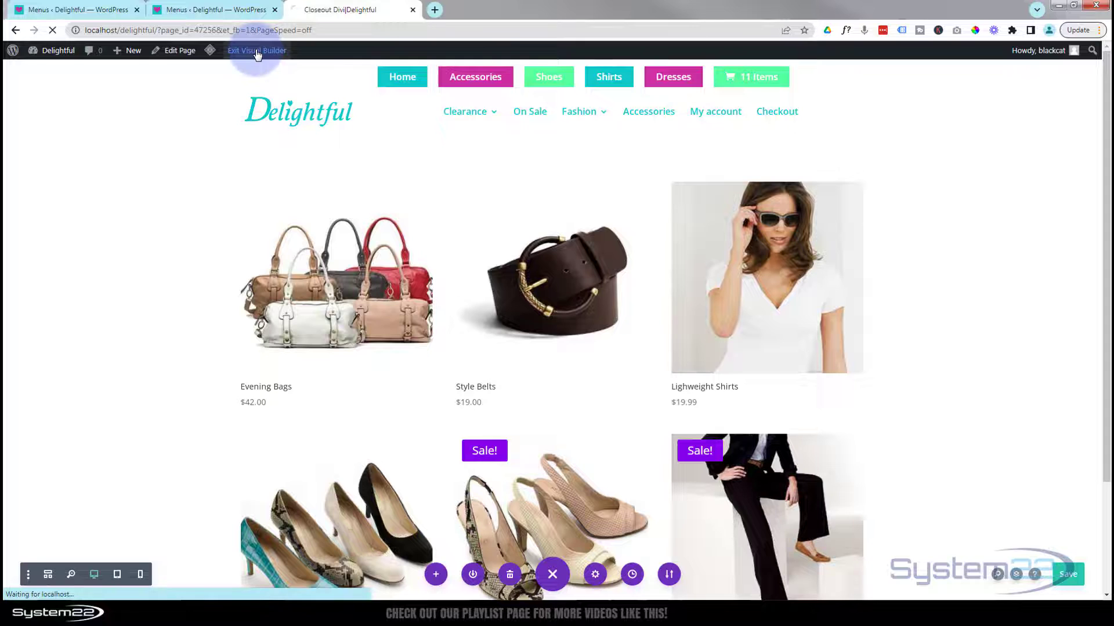
# Step: Reload the WordPress Menus page and add the Closeout Divi and Closeout items pages to the Cats menu
pyautogui.click(195, 9)
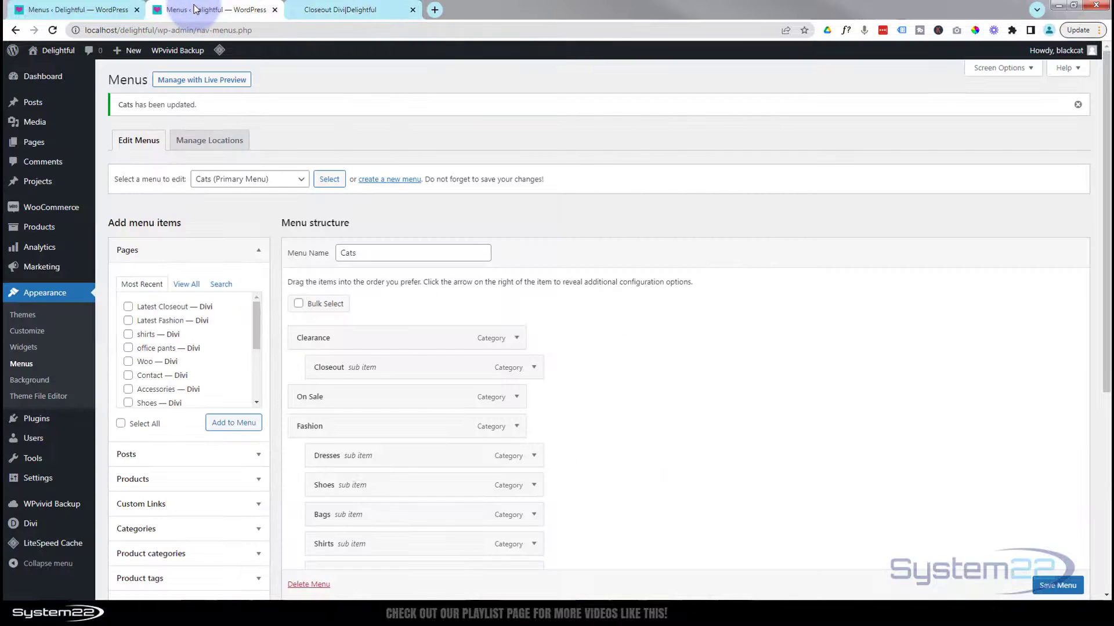
pyautogui.click(53, 30)
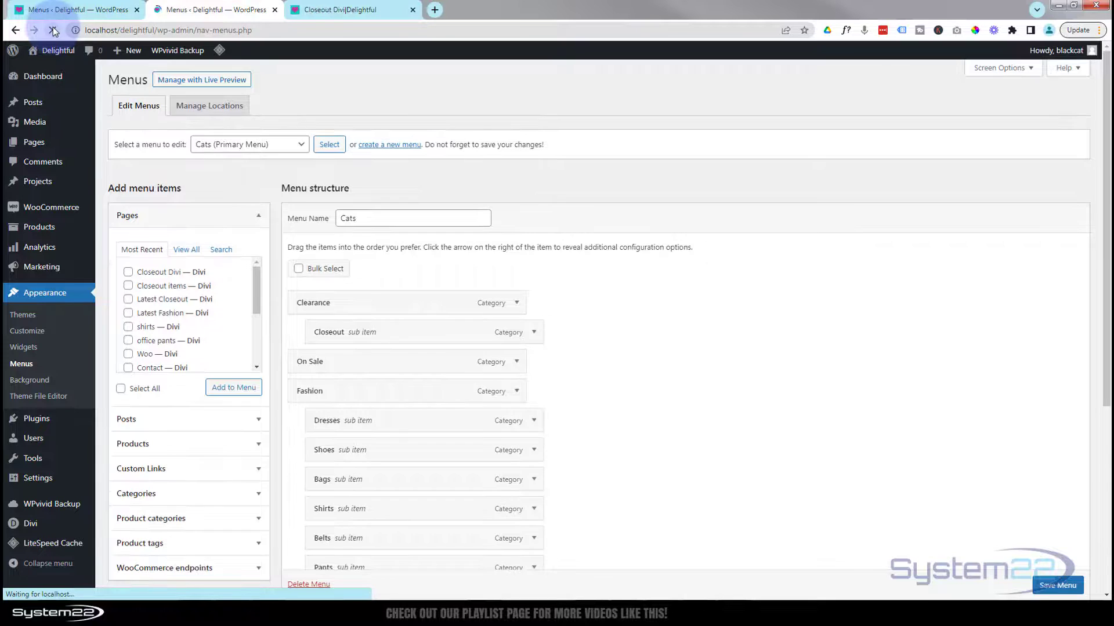
pyautogui.click(127, 272)
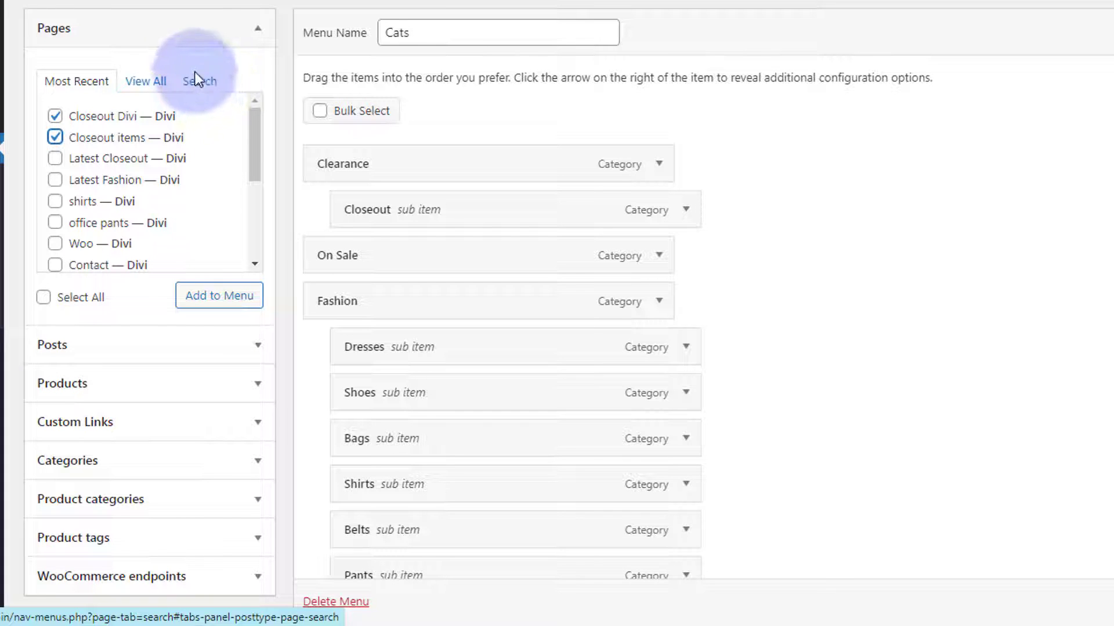
pyautogui.click(221, 302)
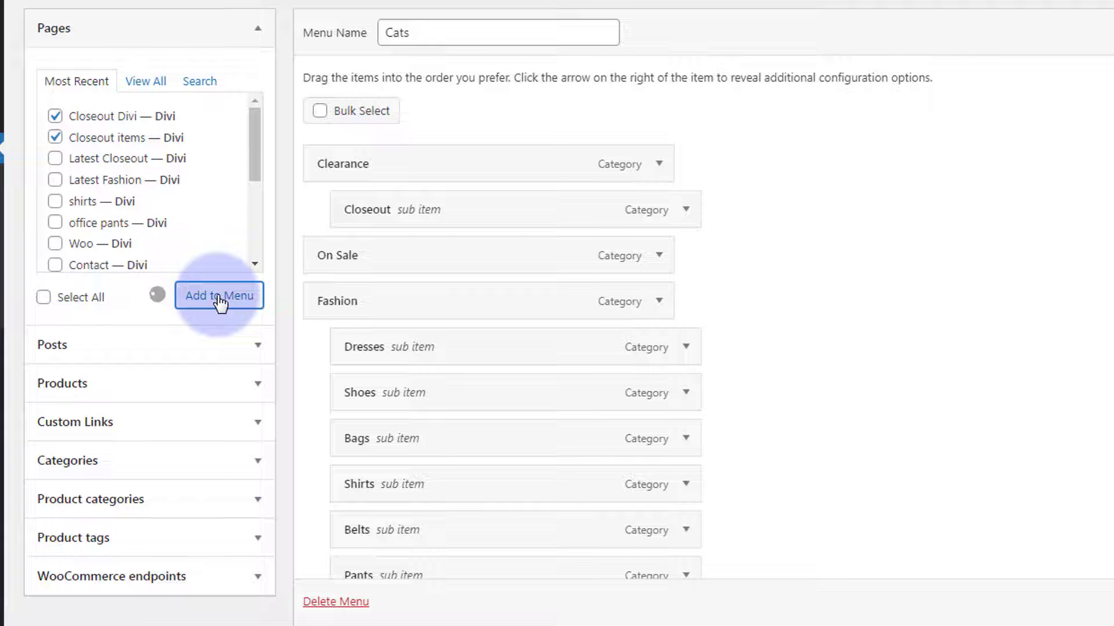
# Step: Move the Closeout items menu entry under Clearance as a sub item directly below Closeout
pyautogui.scroll(-8, 809, 316)
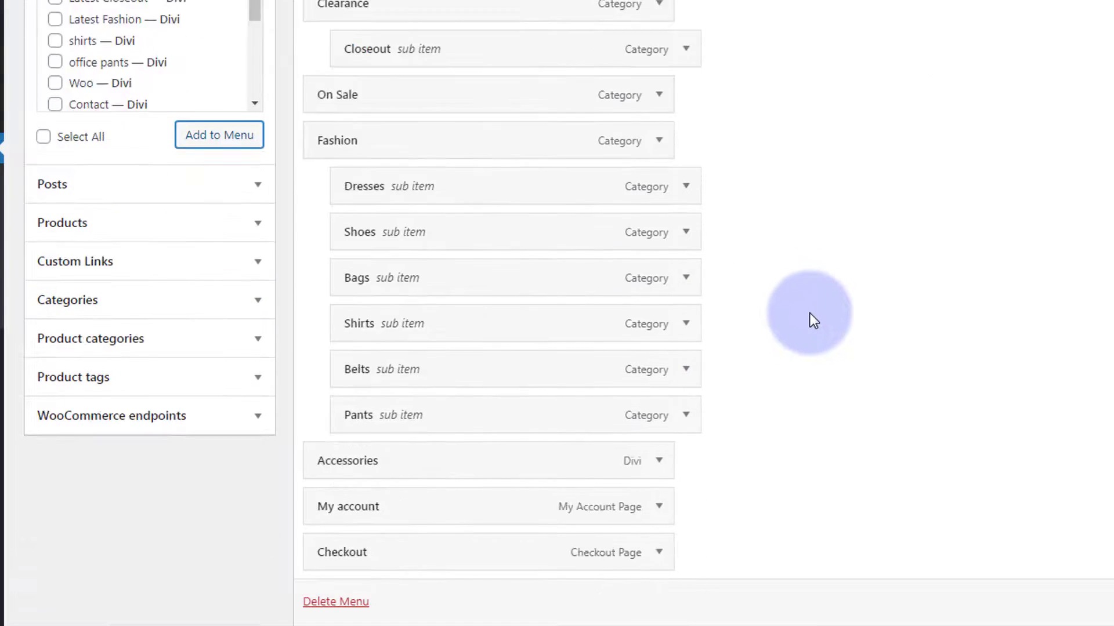
pyautogui.scroll(3, 816, 311)
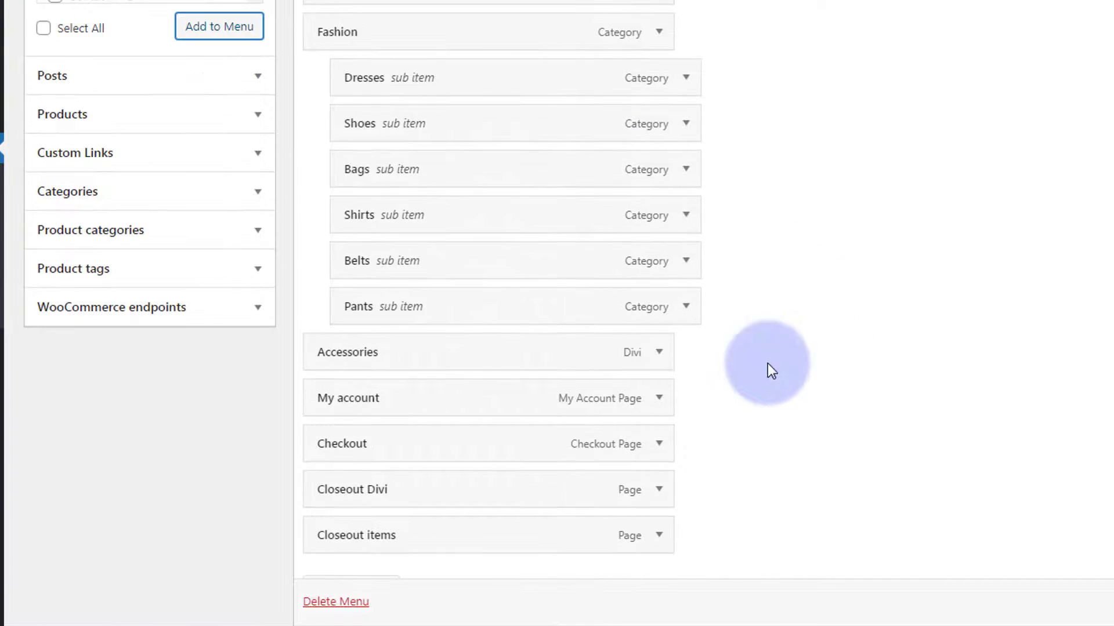
pyautogui.moveTo(472, 549); pyautogui.dragTo(432, 110)
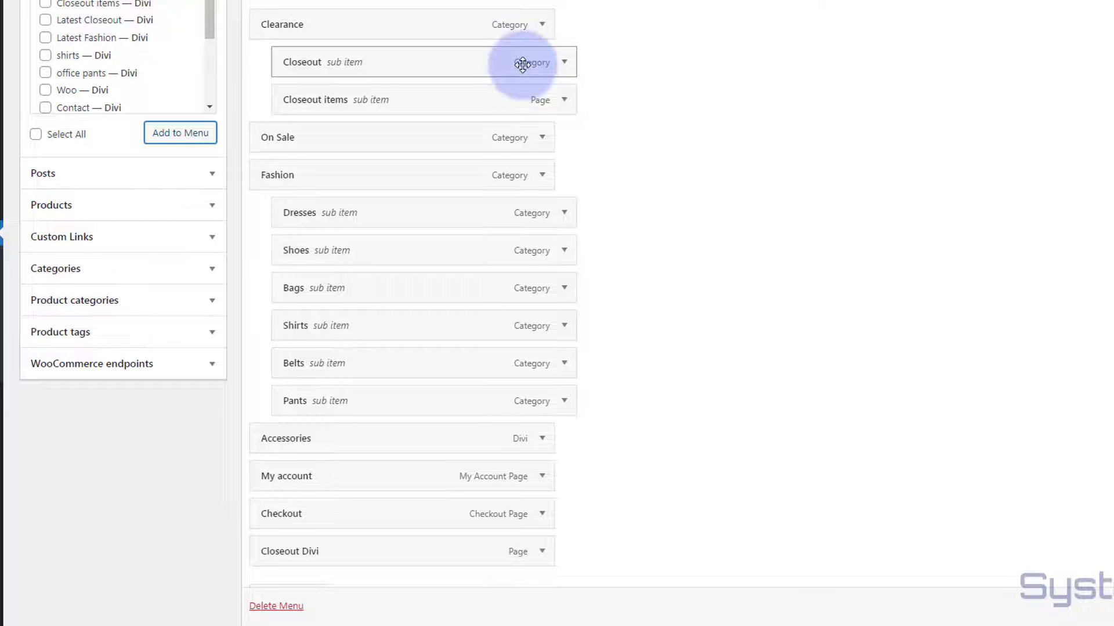
# Step: Move the Closeout Divi menu entry under Clearance as a sub item directly below Closeout items, and save the Cats menu
pyautogui.scroll(-3, 718, 305)
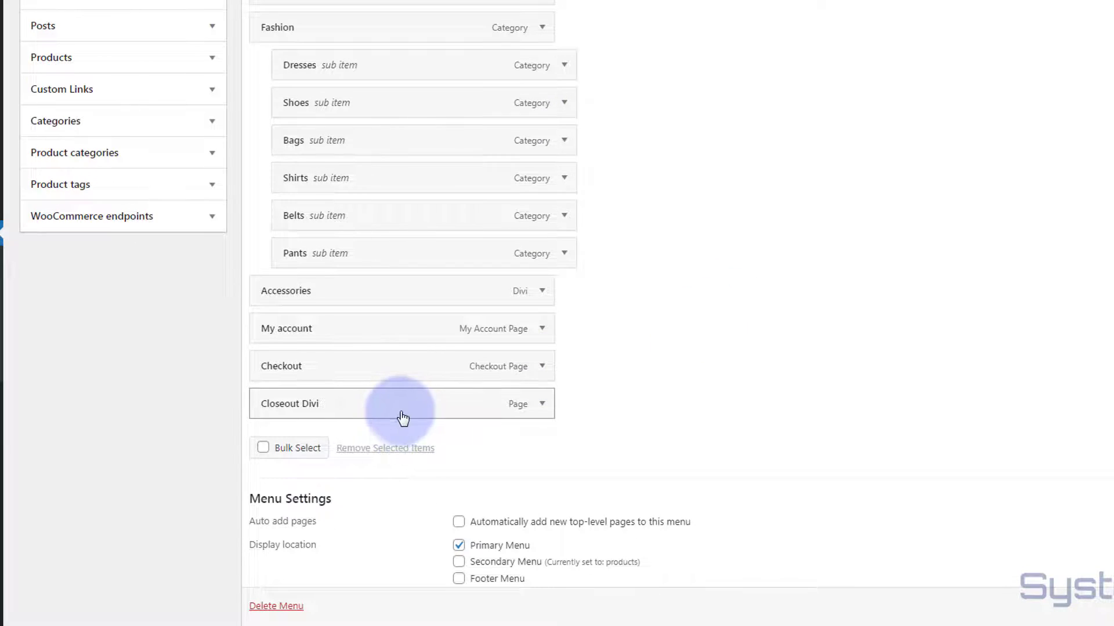
pyautogui.moveTo(403, 418); pyautogui.dragTo(426, 237)
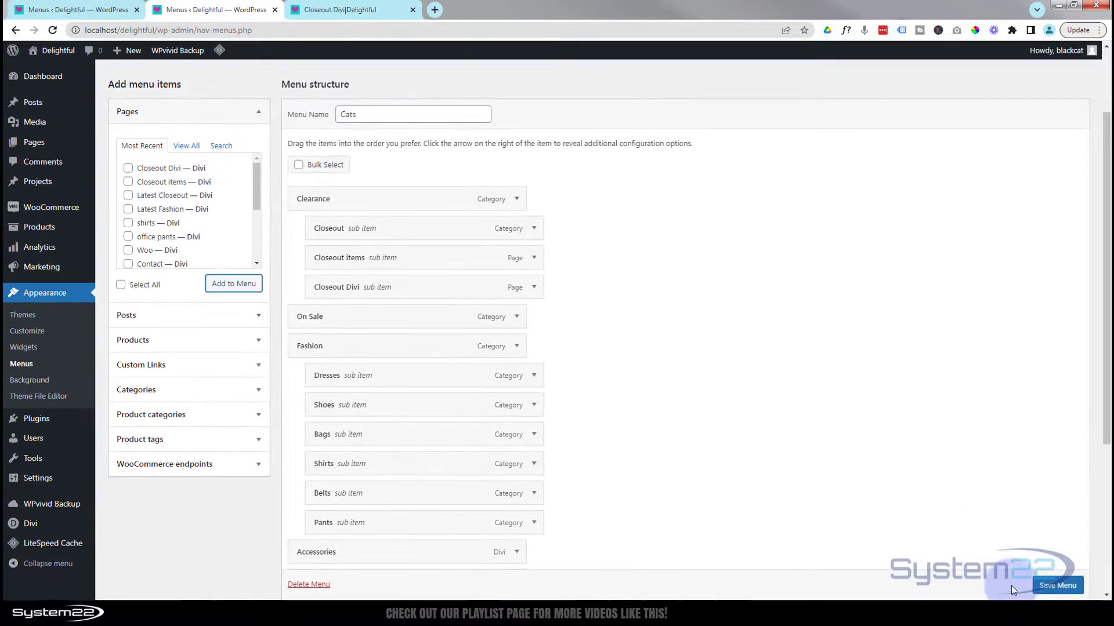
pyautogui.click(1057, 587)
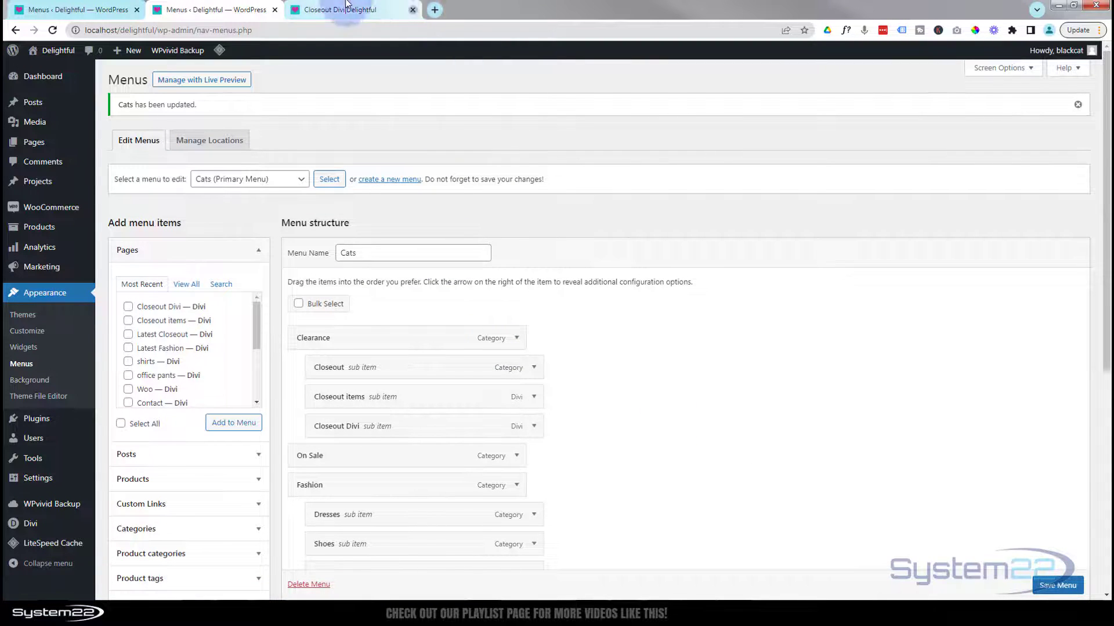
# Step: Close the Closeout Divi page and the duplicate Menus page, and open the live Delightful site in a new tab
pyautogui.click(412, 9)
pyautogui.click(136, 10)
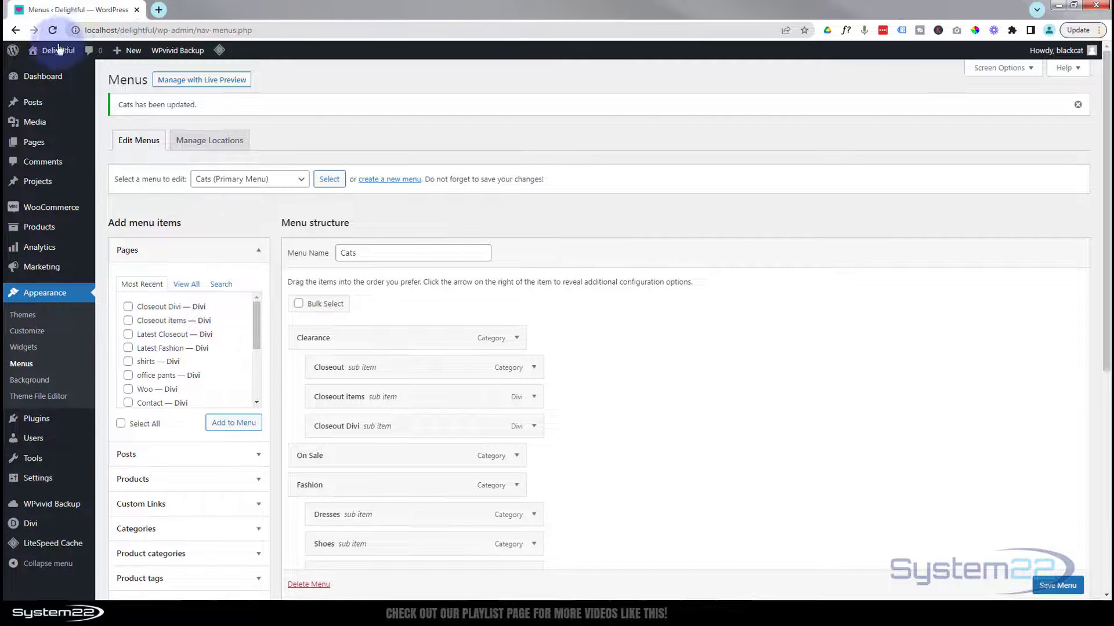
pyautogui.moveTo(42, 57)
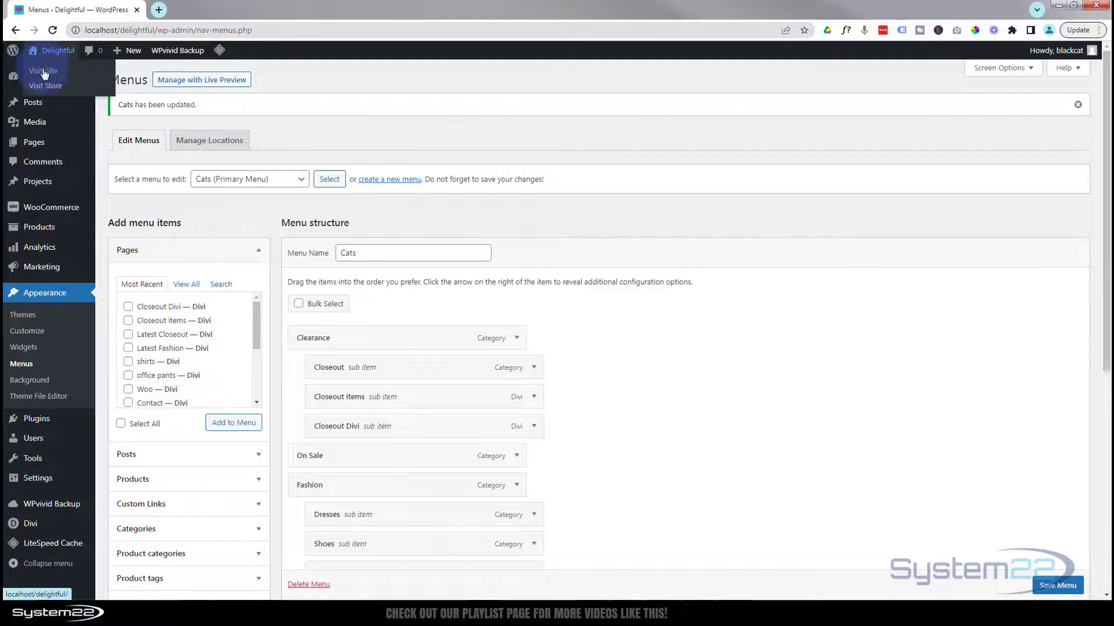
pyautogui.middleClick(43, 71)
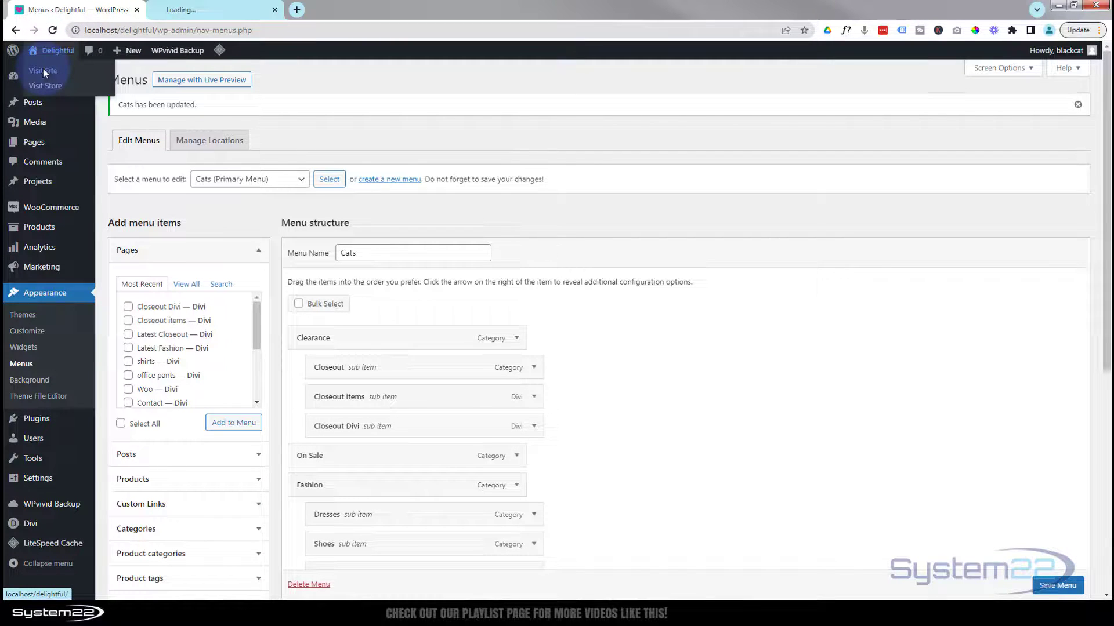
pyautogui.click(184, 9)
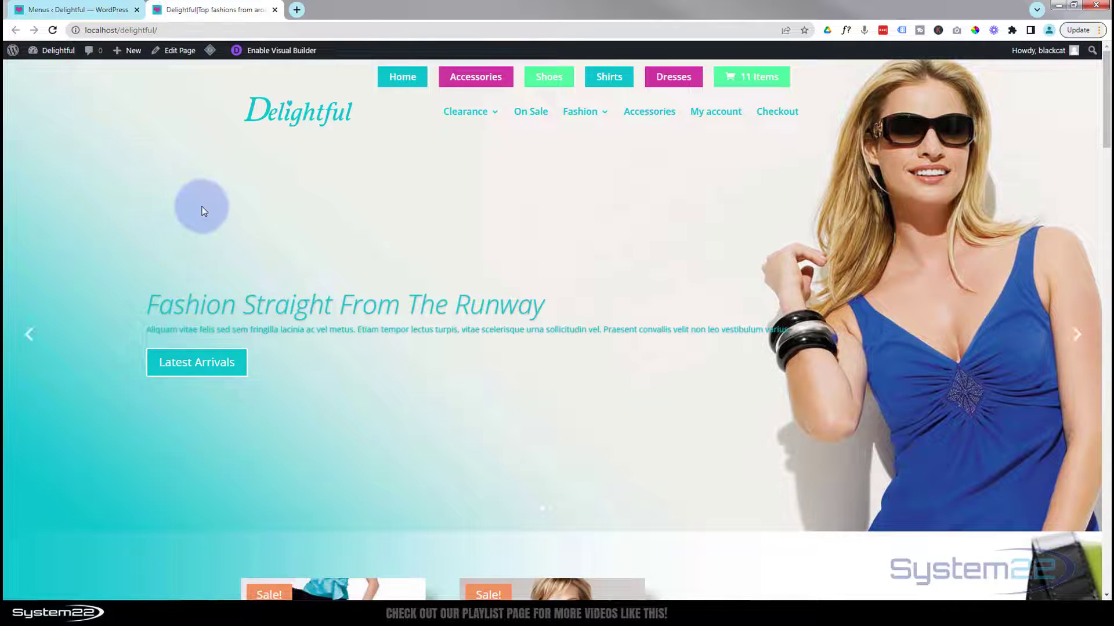
# Step: View the Closeout category page and the Closeout items page from the Clearance submenu, comparing their product layouts
pyautogui.moveTo(476, 116)
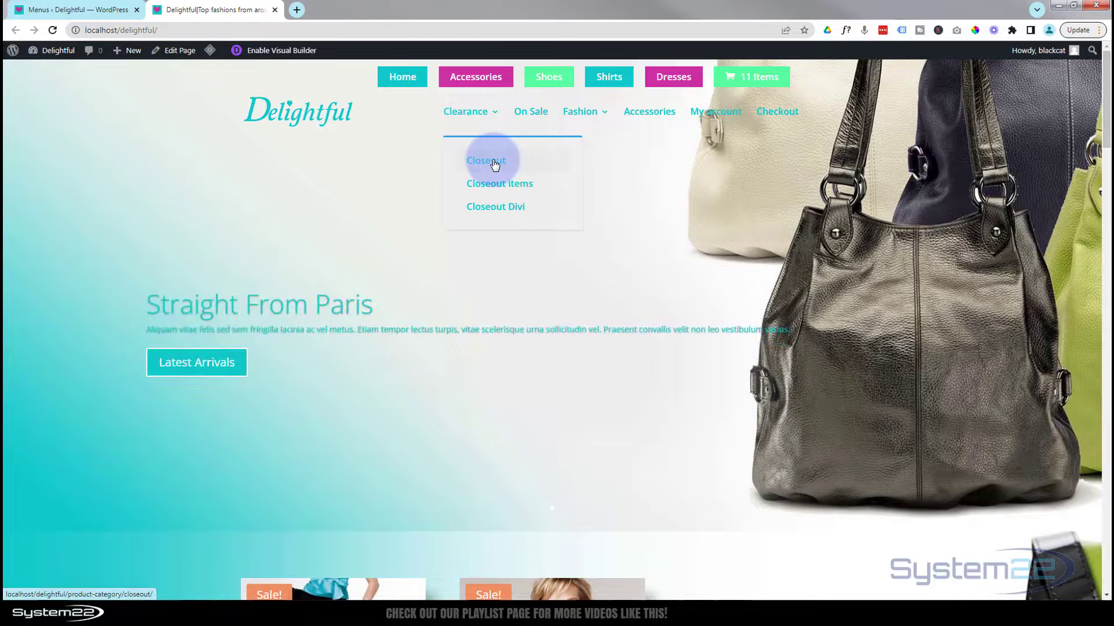
pyautogui.click(495, 165)
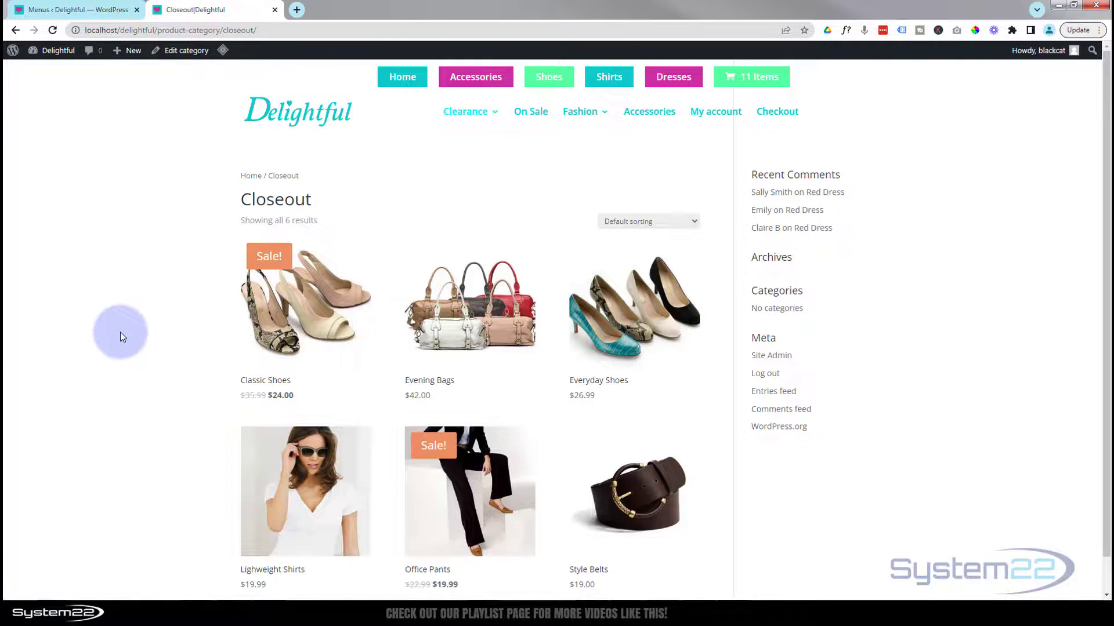
pyautogui.moveTo(472, 113)
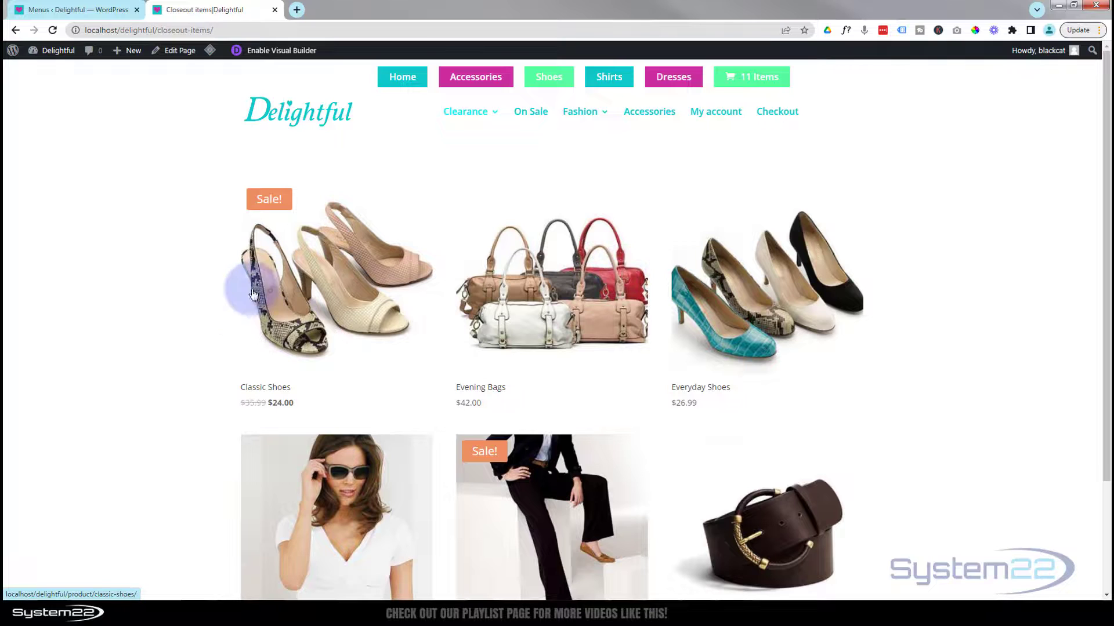
pyautogui.scroll(-3, 235, 310)
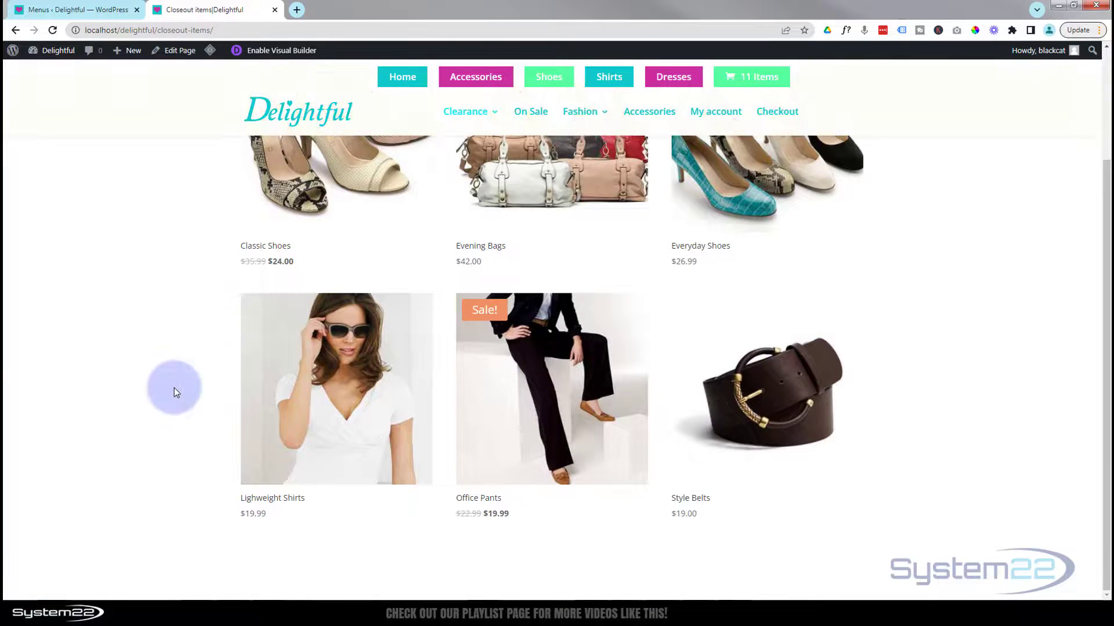
pyautogui.scroll(3, 172, 388)
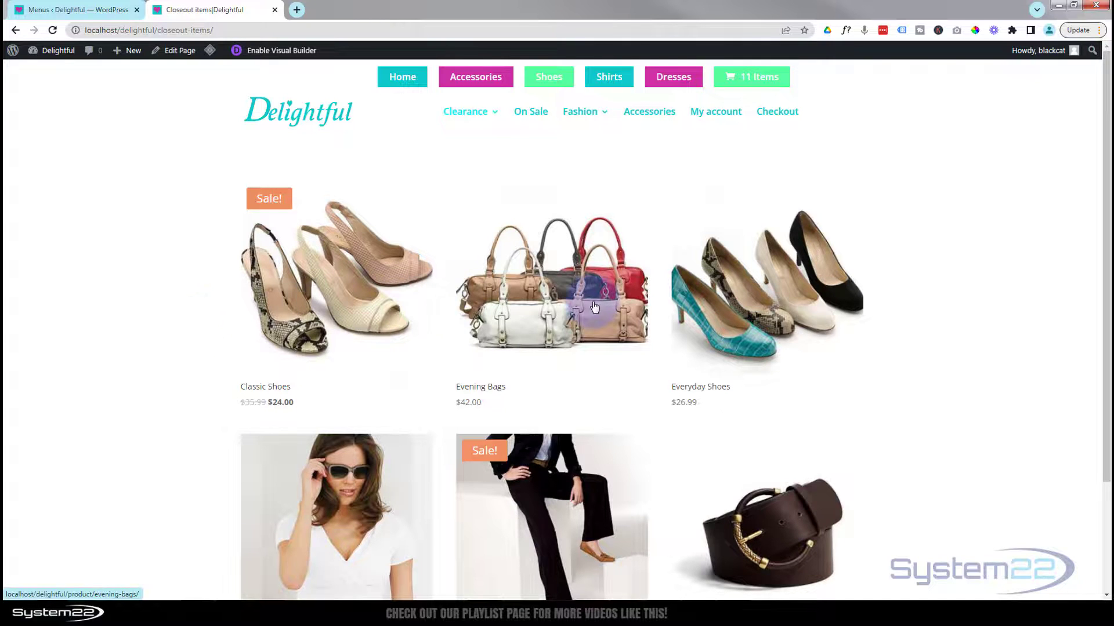
pyautogui.scroll(-2, 771, 319)
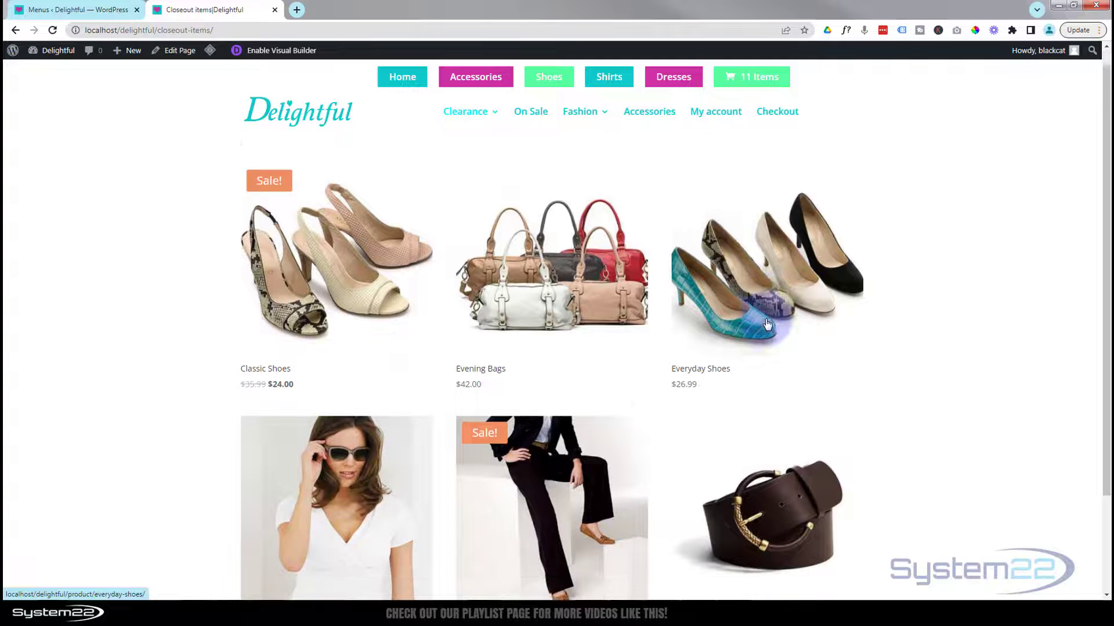
pyautogui.scroll(2, 767, 324)
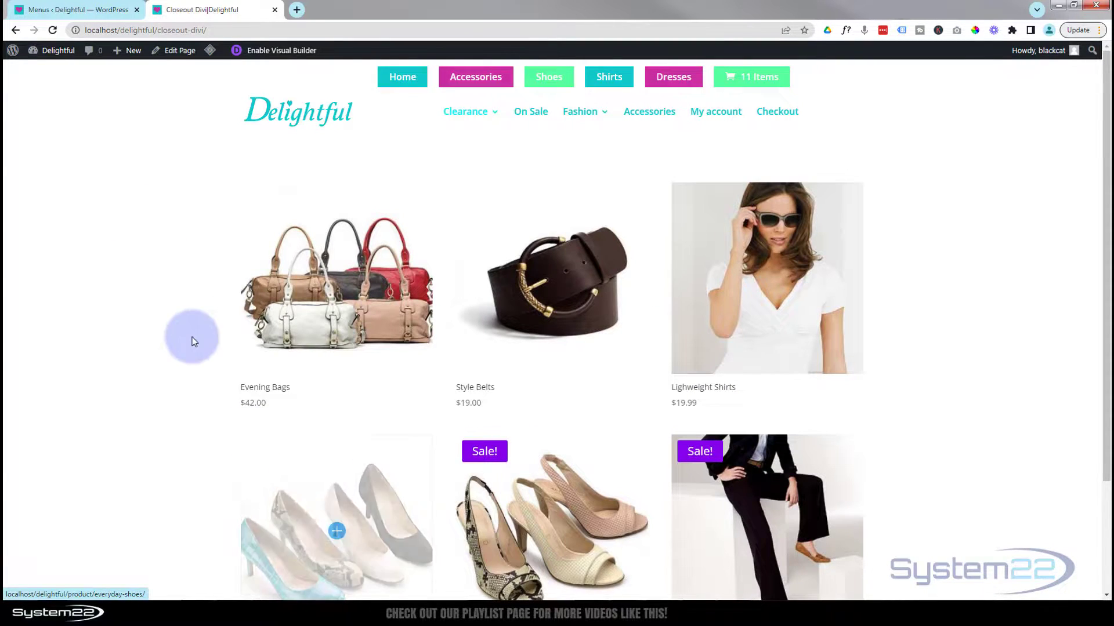
# Step: View the Closeout Divi page from the Clearance submenu and look over its product grid and sale badges
pyautogui.scroll(-2, 153, 346)
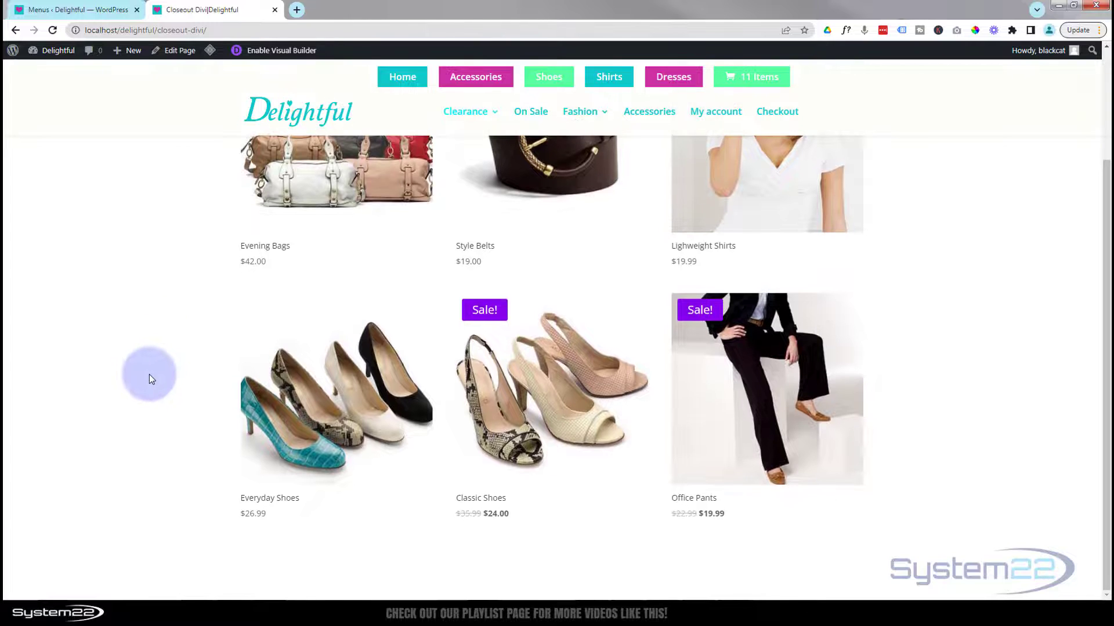
pyautogui.scroll(2, 148, 374)
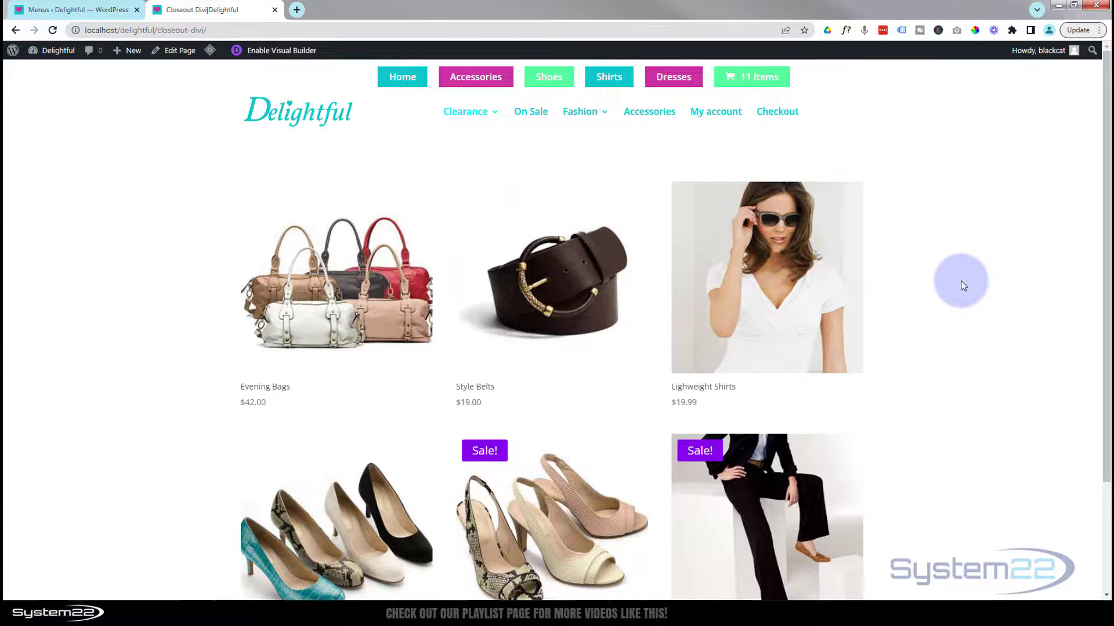
pyautogui.scroll(-1, 960, 279)
pyautogui.scroll(1, 960, 280)
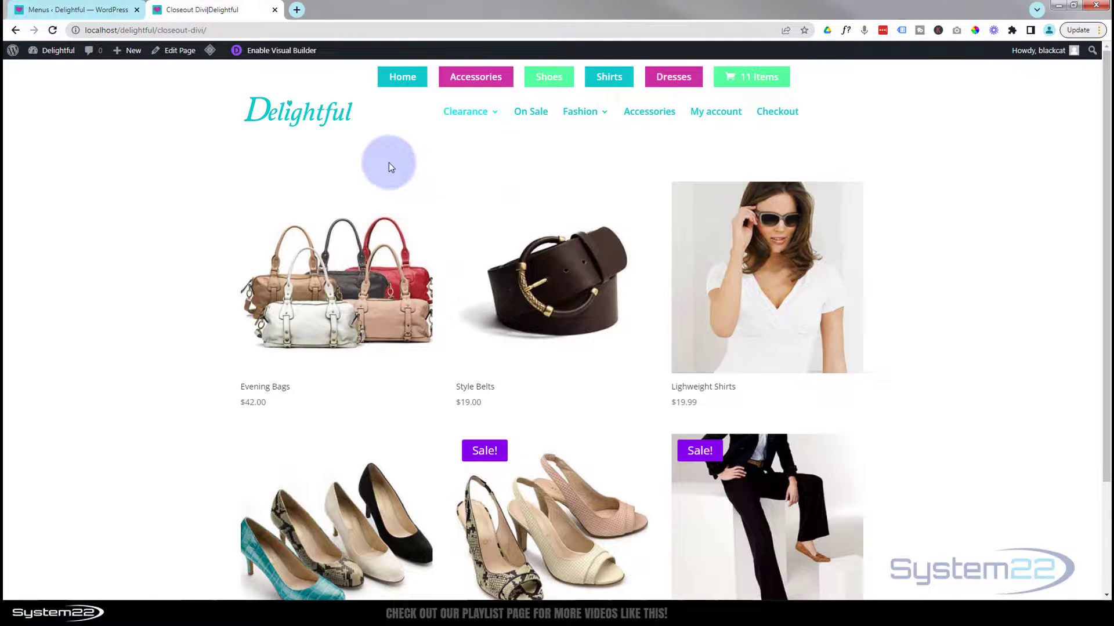
# Step: Return to the store's home page and look through its sections from the top slider down to the footer
pyautogui.click(298, 119)
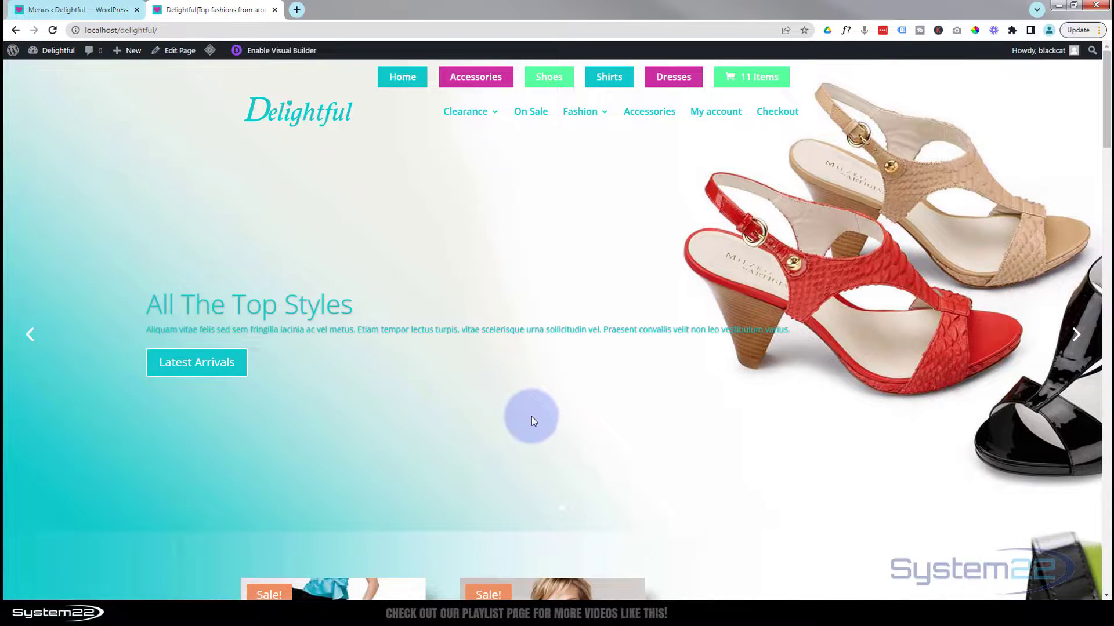
pyautogui.scroll(-8, 532, 416)
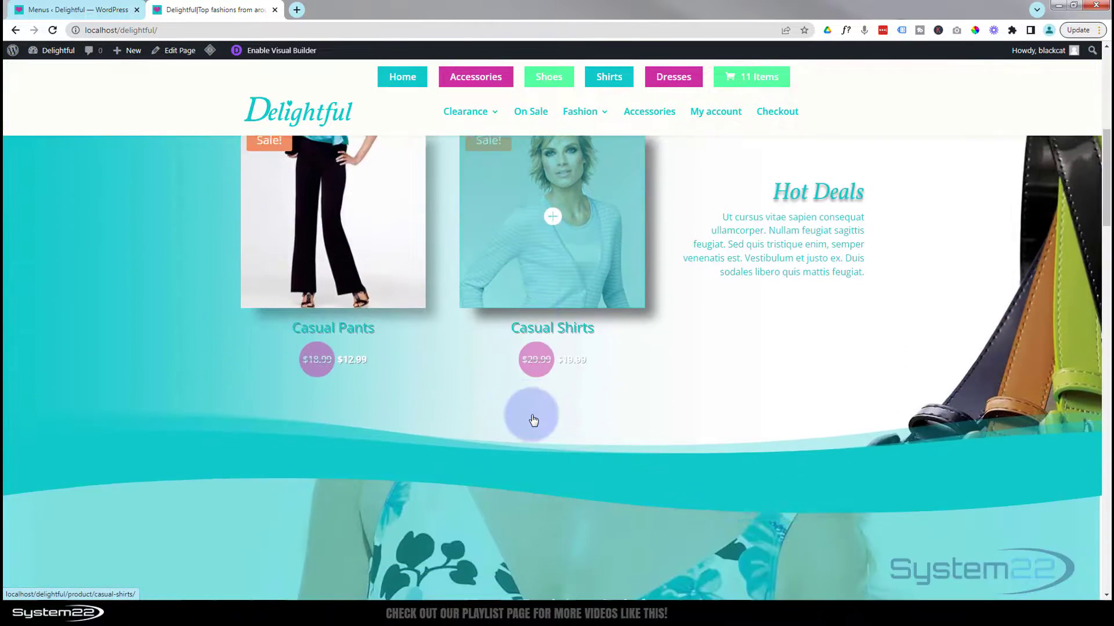
pyautogui.scroll(-8, 533, 419)
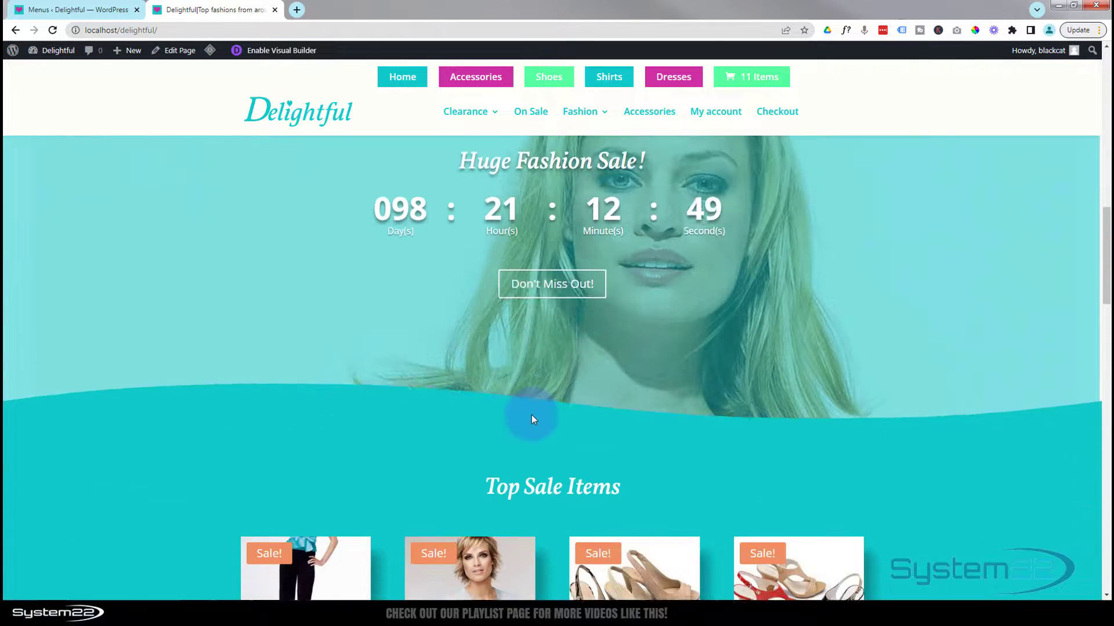
pyautogui.scroll(-8, 533, 419)
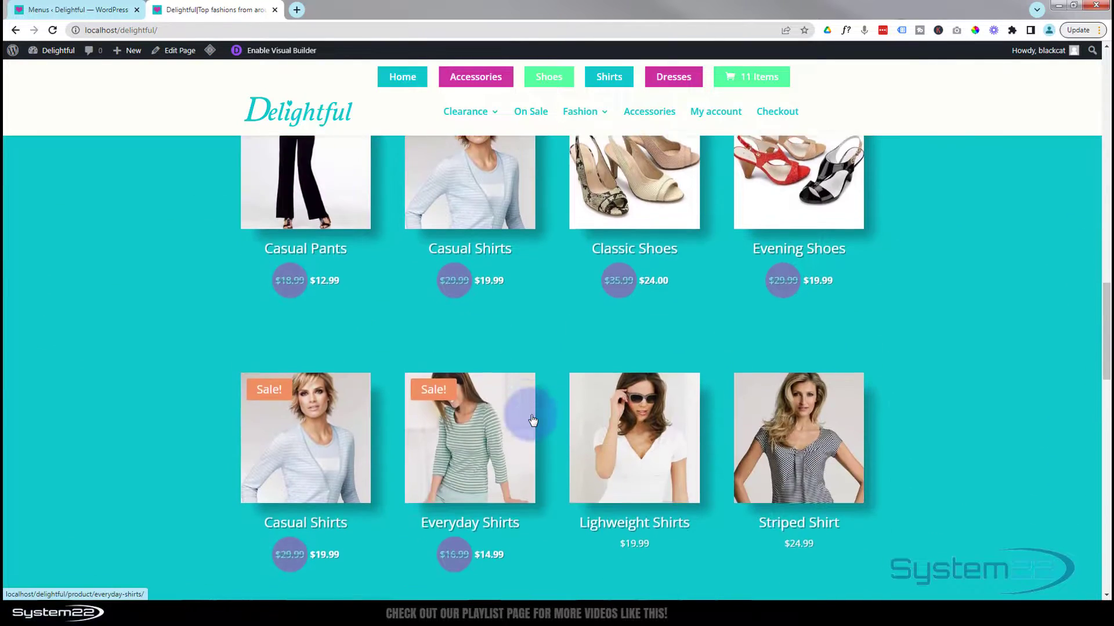
pyautogui.scroll(-9, 533, 420)
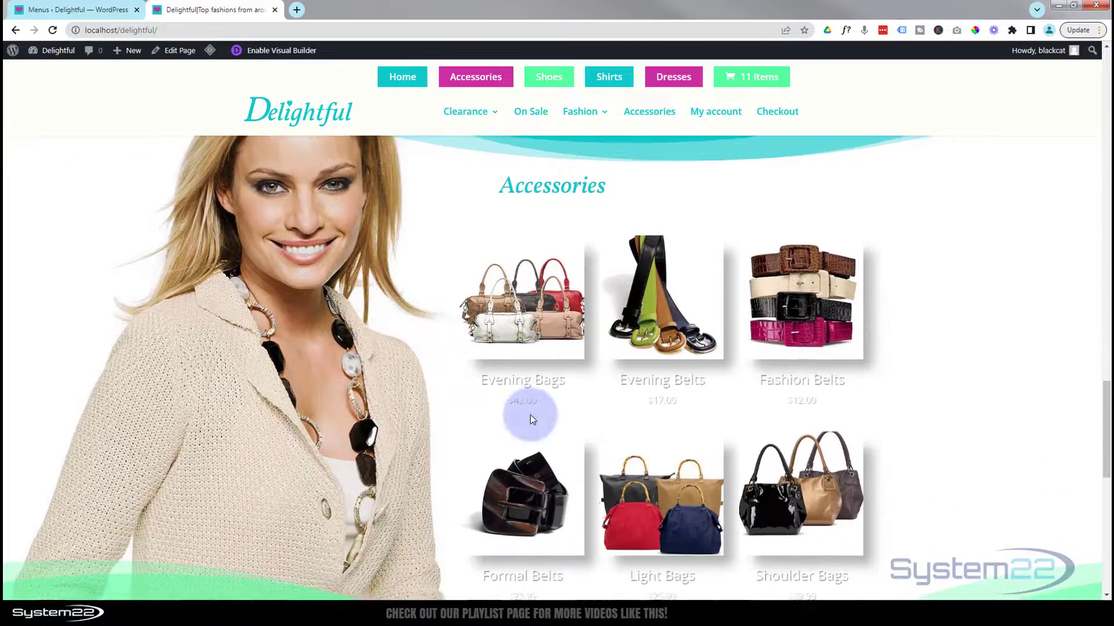
pyautogui.scroll(-10, 532, 419)
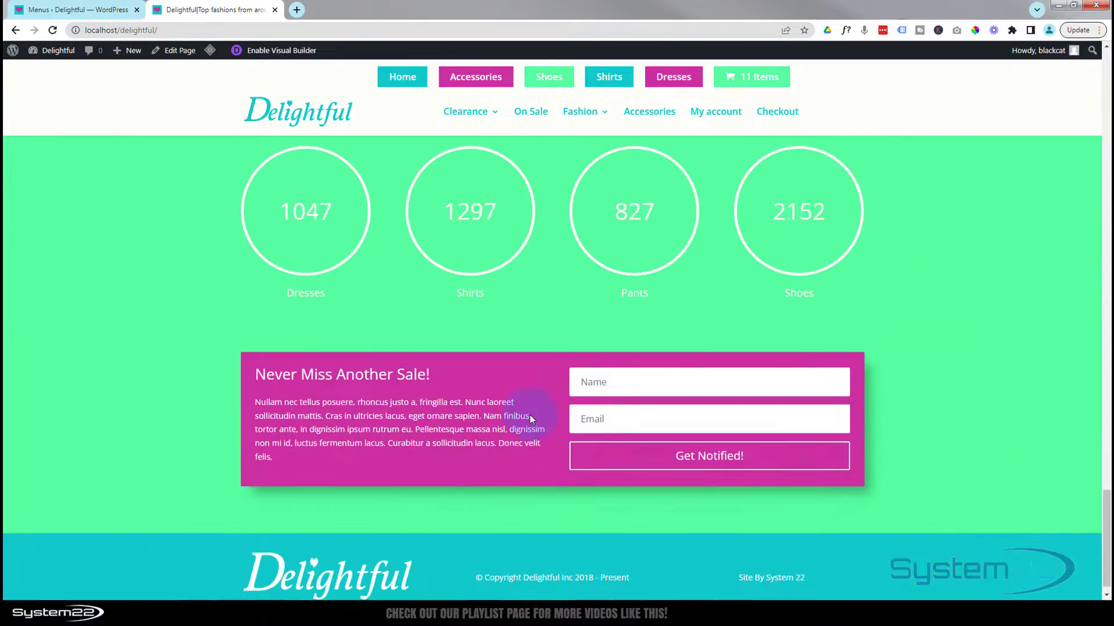
pyautogui.scroll(7, 529, 415)
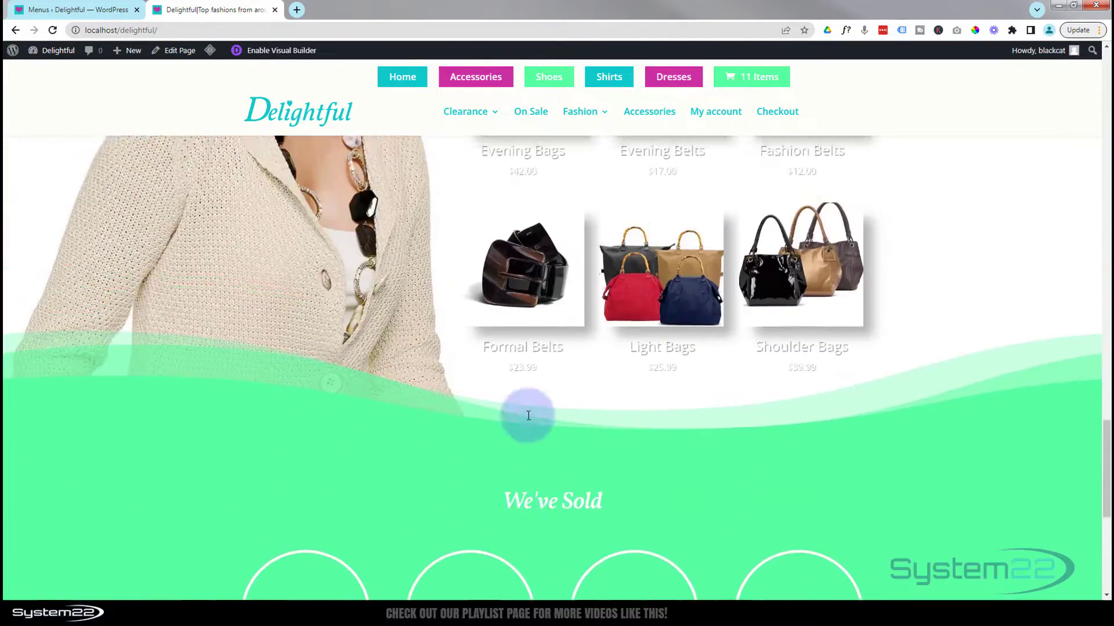
pyautogui.scroll(8, 529, 415)
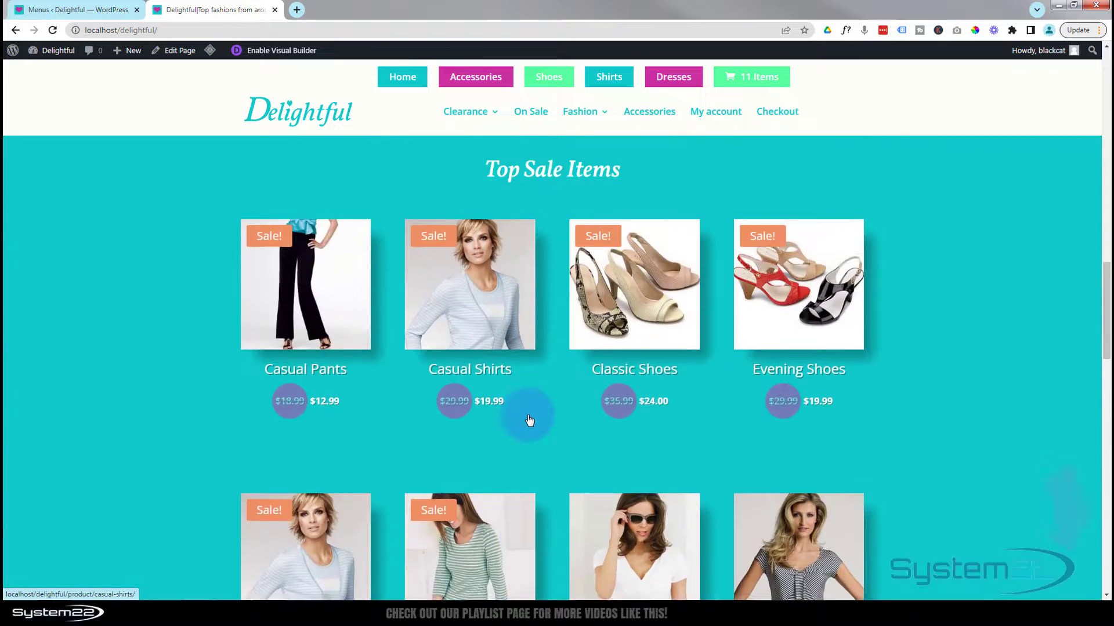
pyautogui.scroll(9, 529, 418)
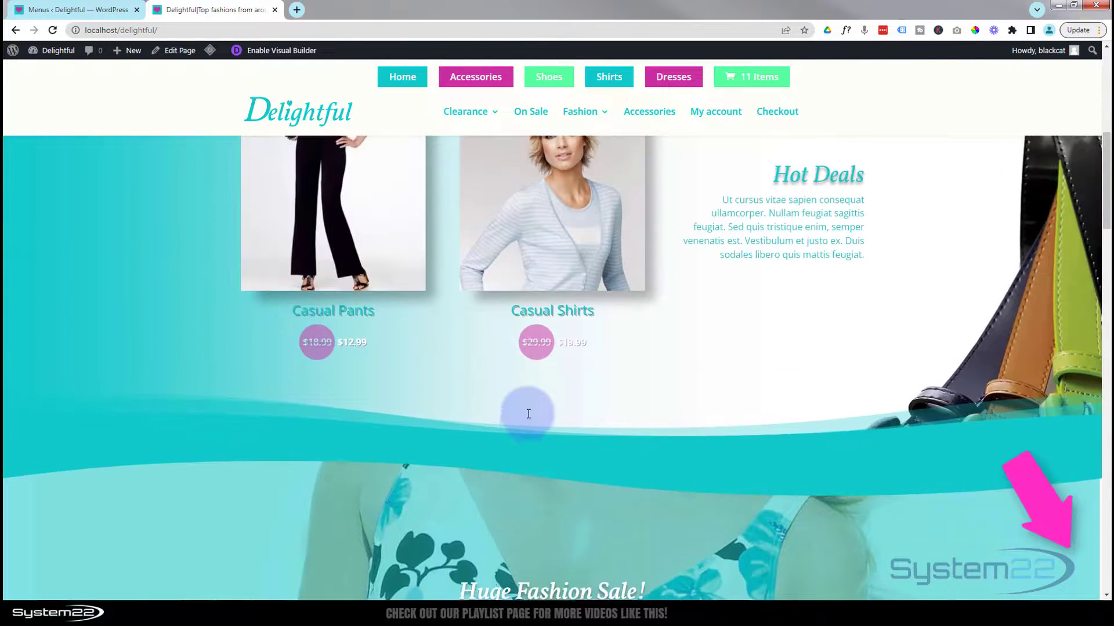
pyautogui.scroll(6, 529, 414)
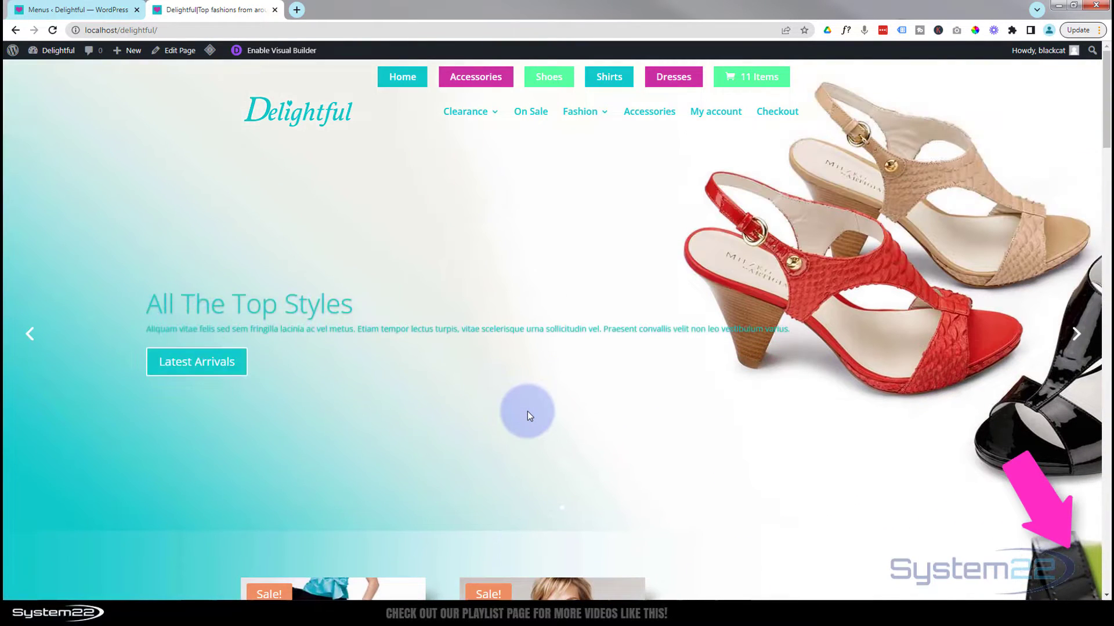